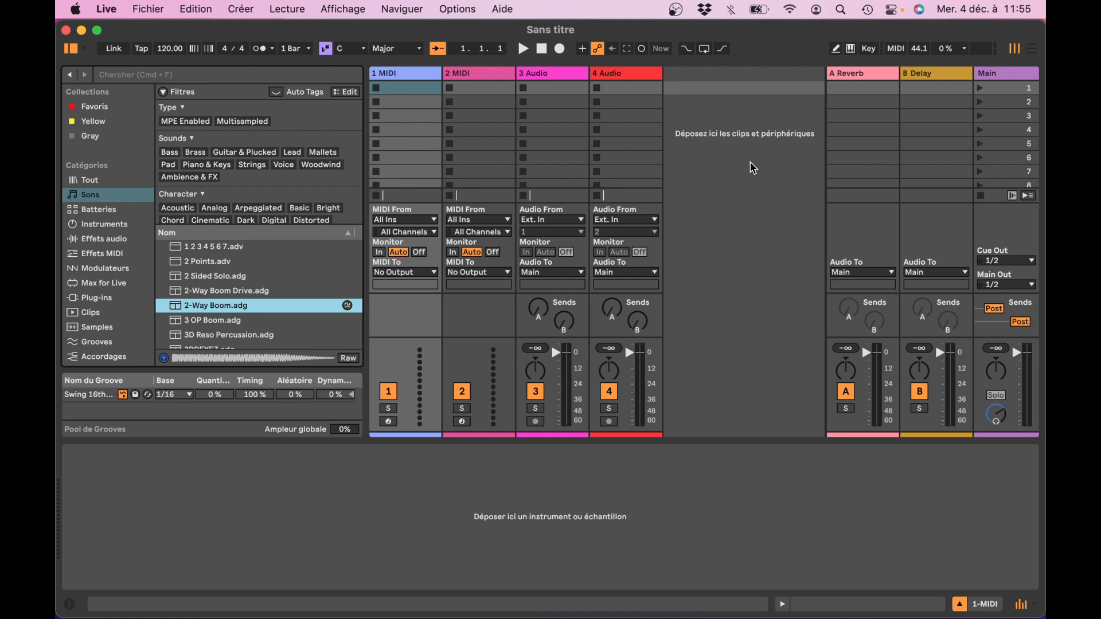
Create a one-bar MIDI clip in the first slot of track 1 and fill it with a C3 note split into sixteenths
double_click(403, 87)
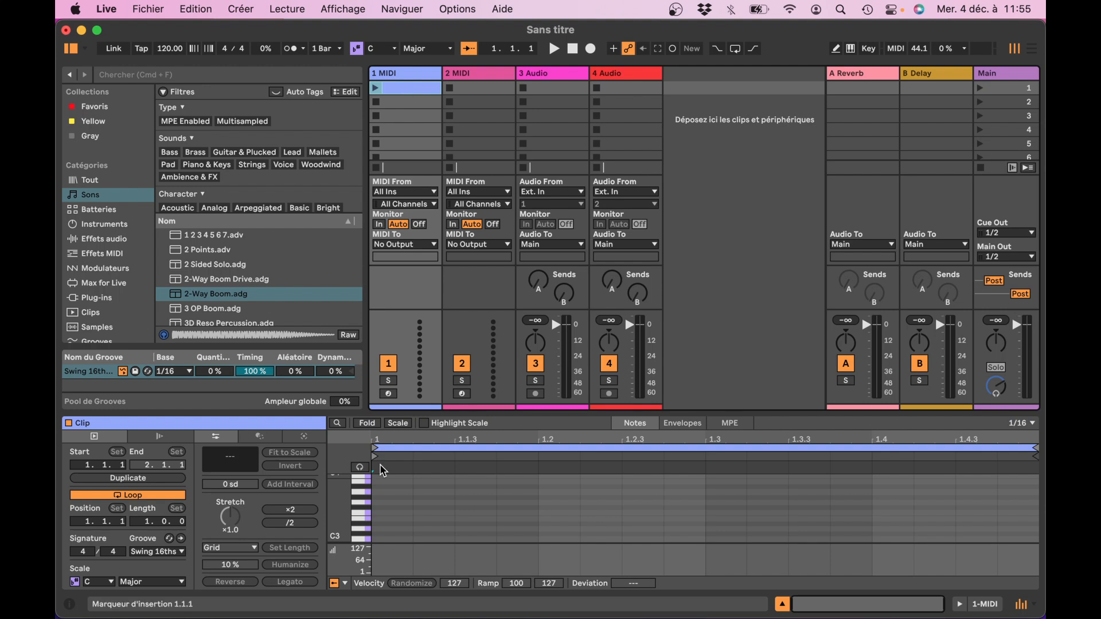
double_click(392, 540)
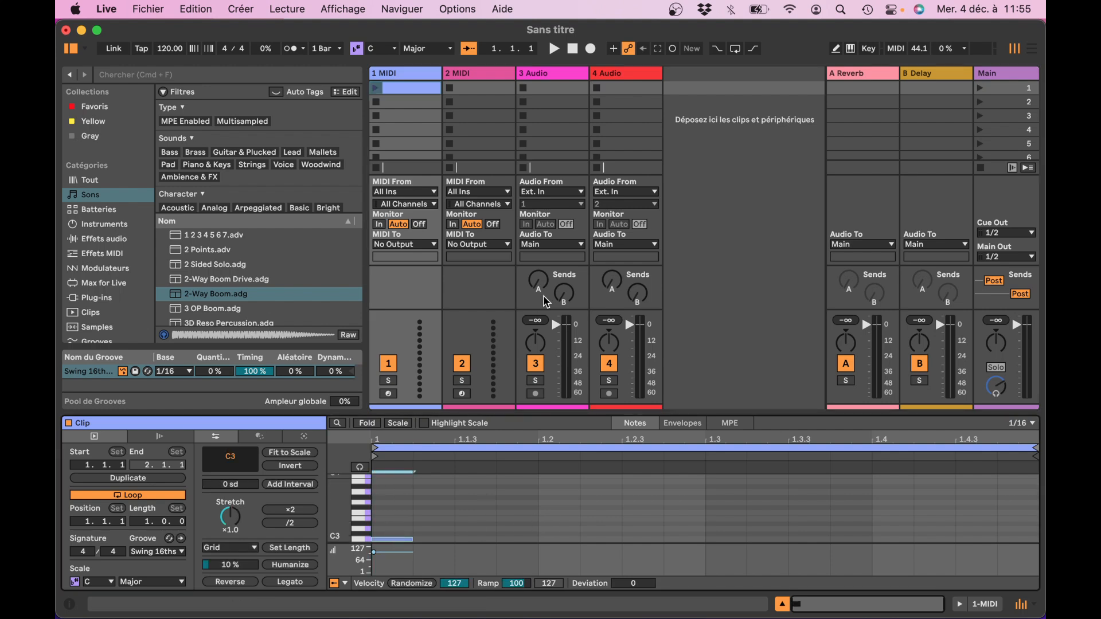
click(278, 584)
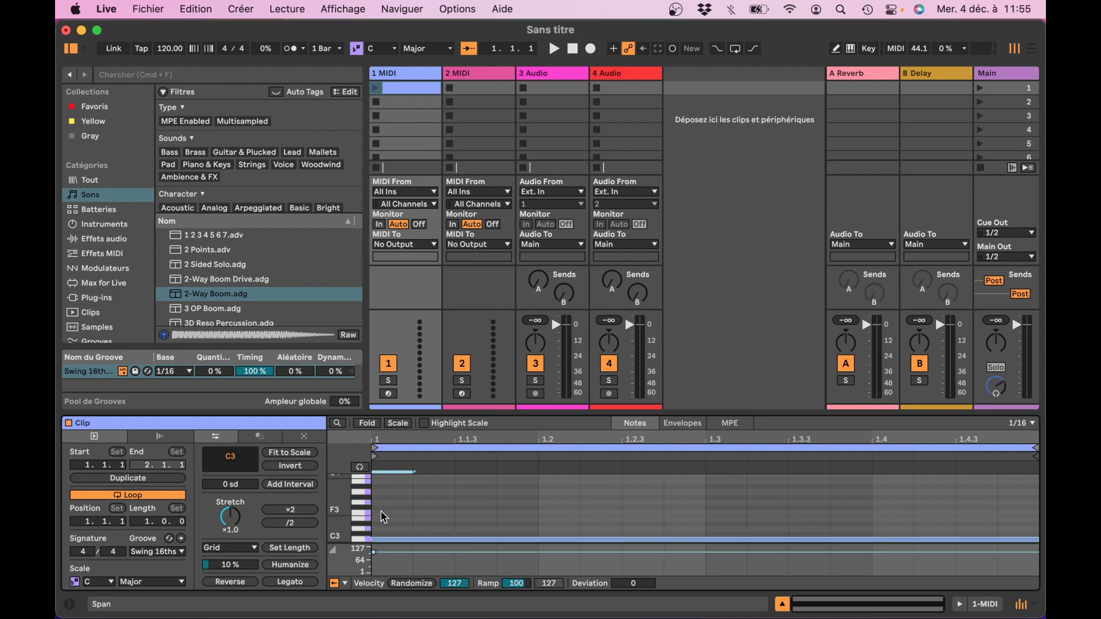
key(super+e)
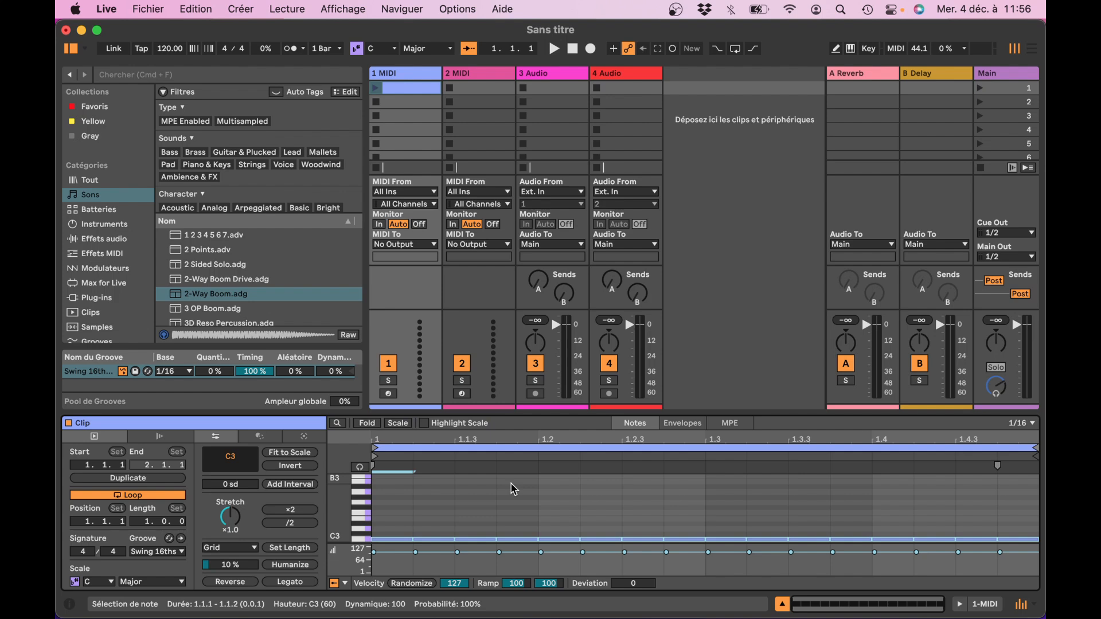
Search the whole library for "generative vel" and load the Generative Vel to Pitch.adg rack onto track 1
click(185, 79)
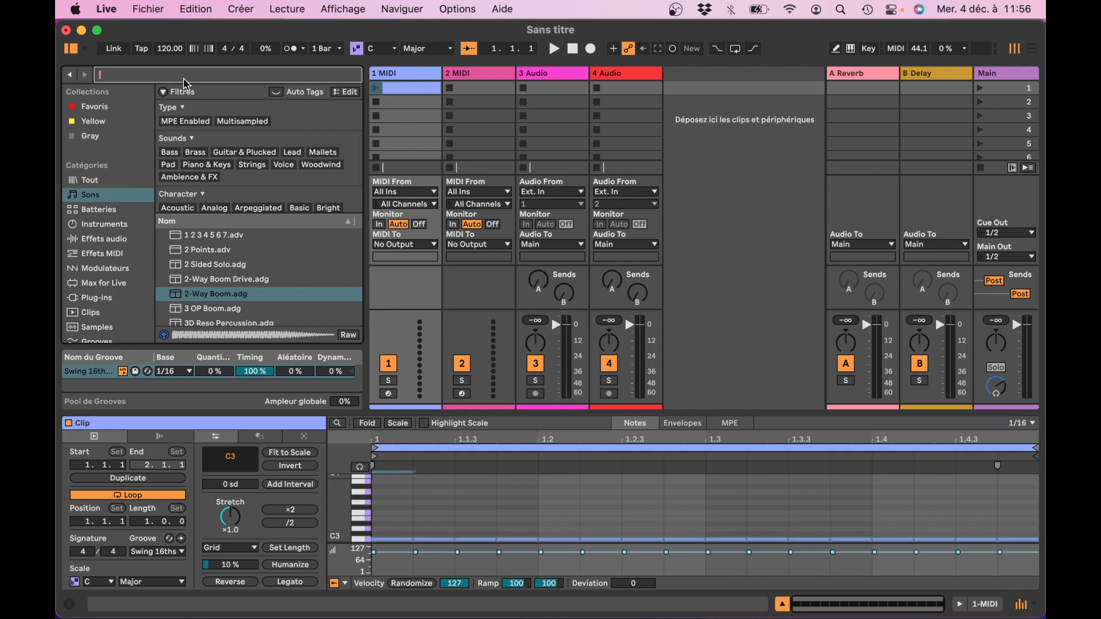
text(gener)
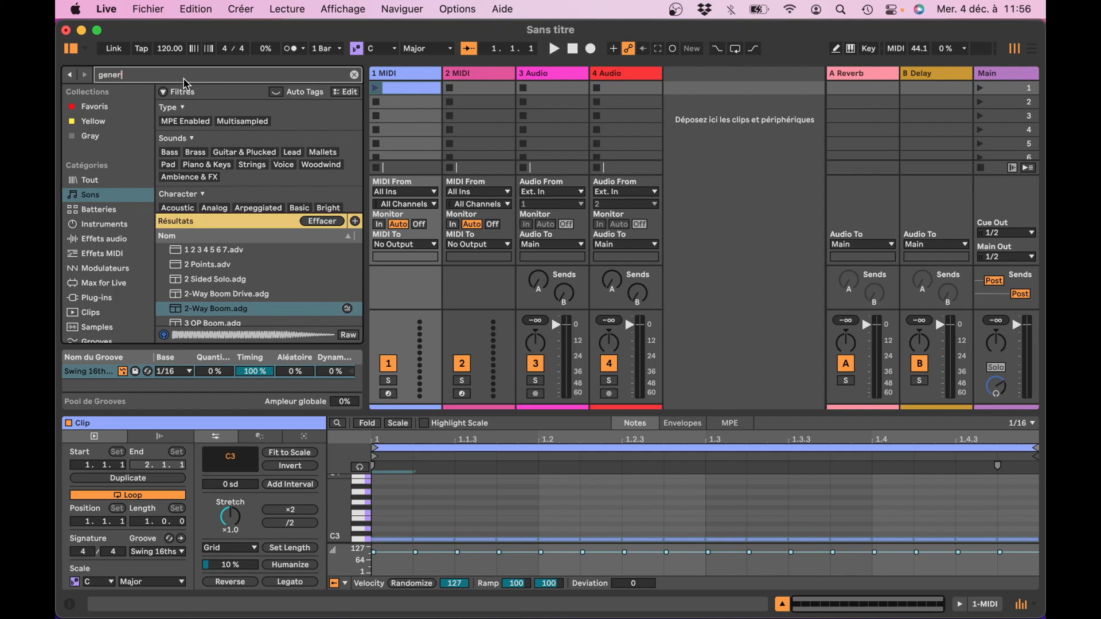
text(ative)
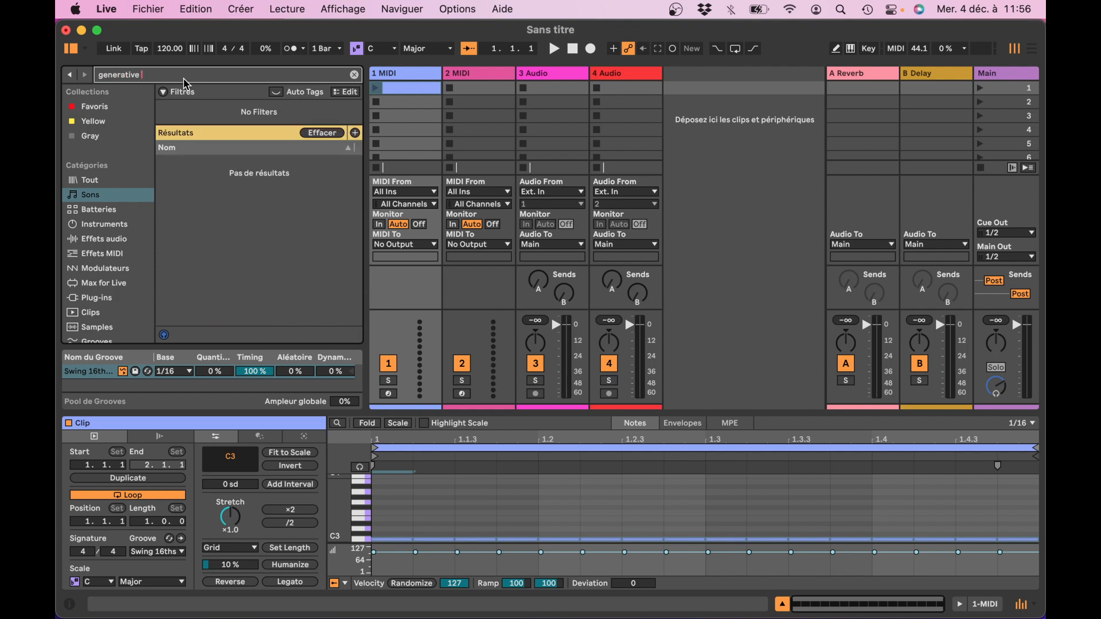
click(88, 183)
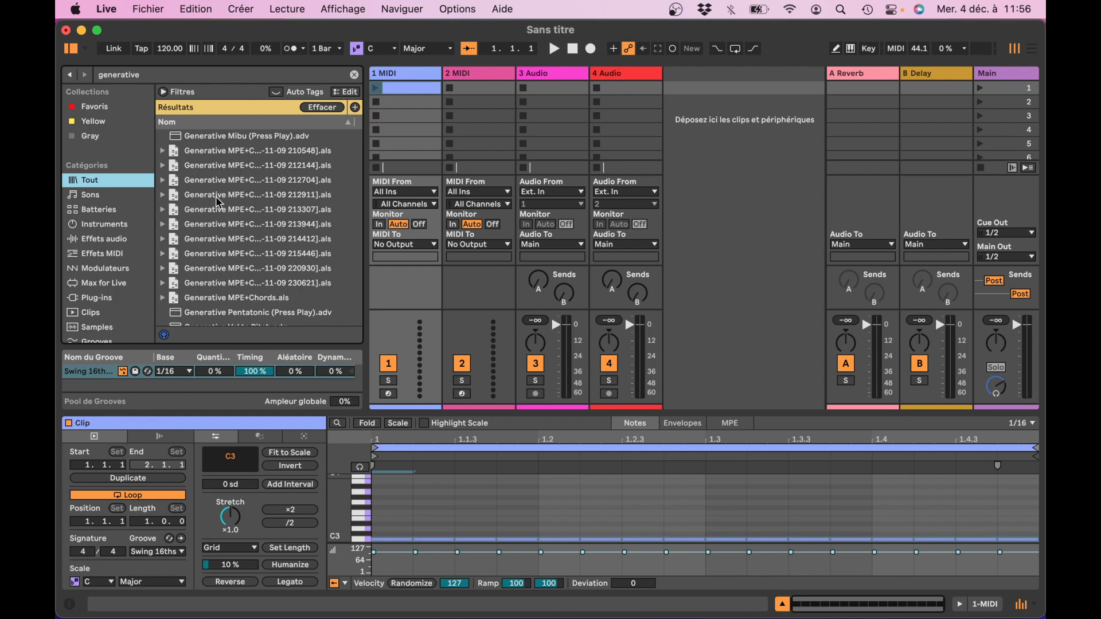
click(176, 77)
text(vel)
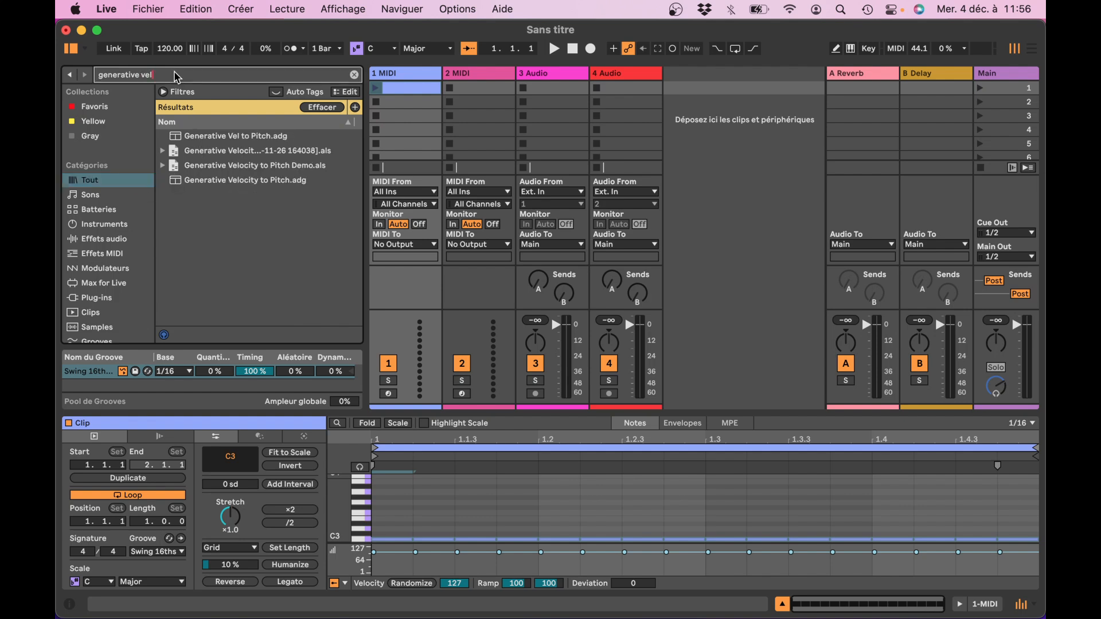
click(238, 136)
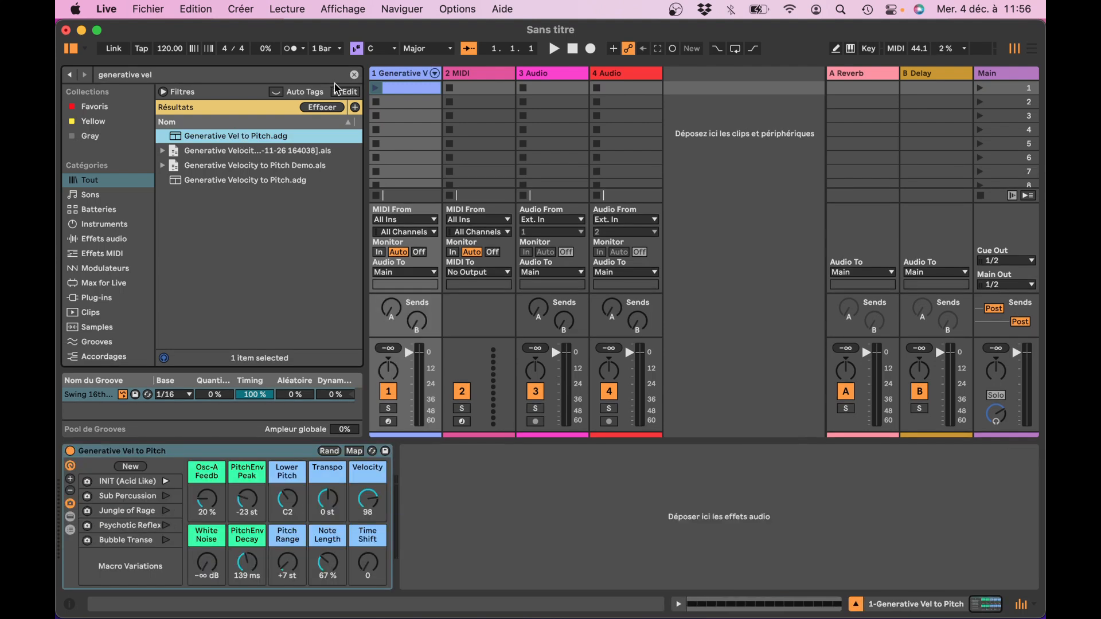
Launch the track 1 clip and randomize its note velocities three times with a range of 127
click(375, 88)
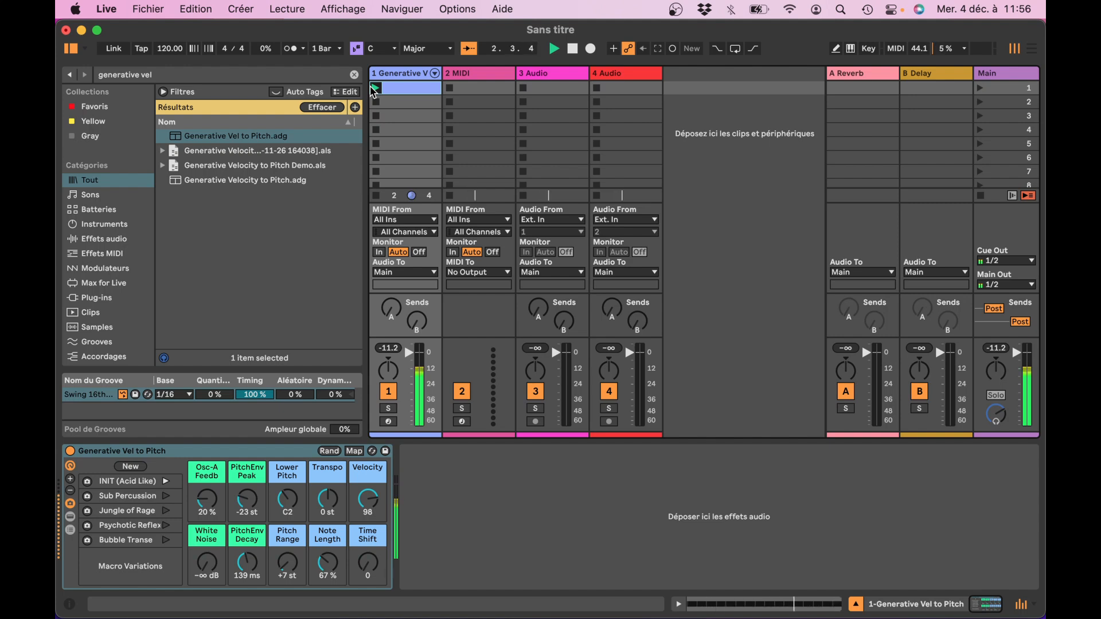
key(shift+Tab)
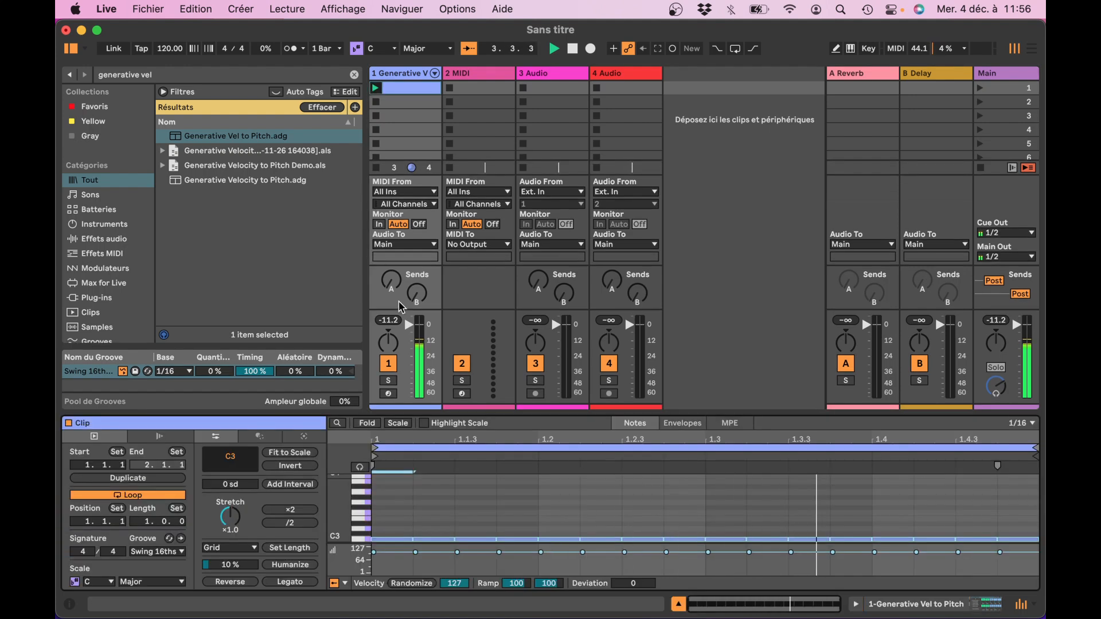
click(422, 587)
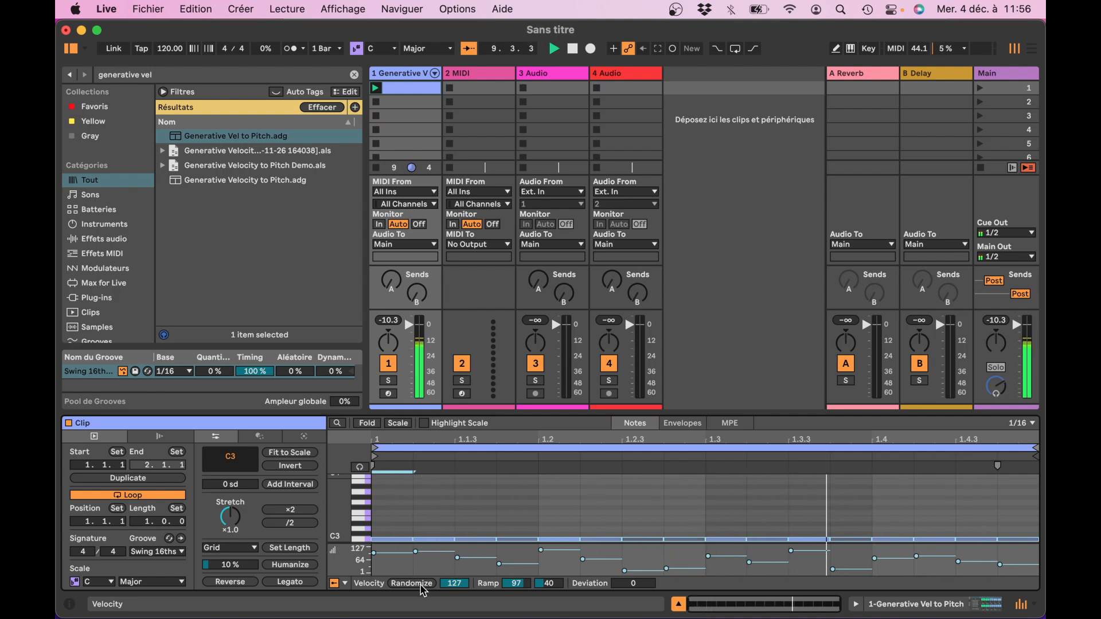
click(422, 588)
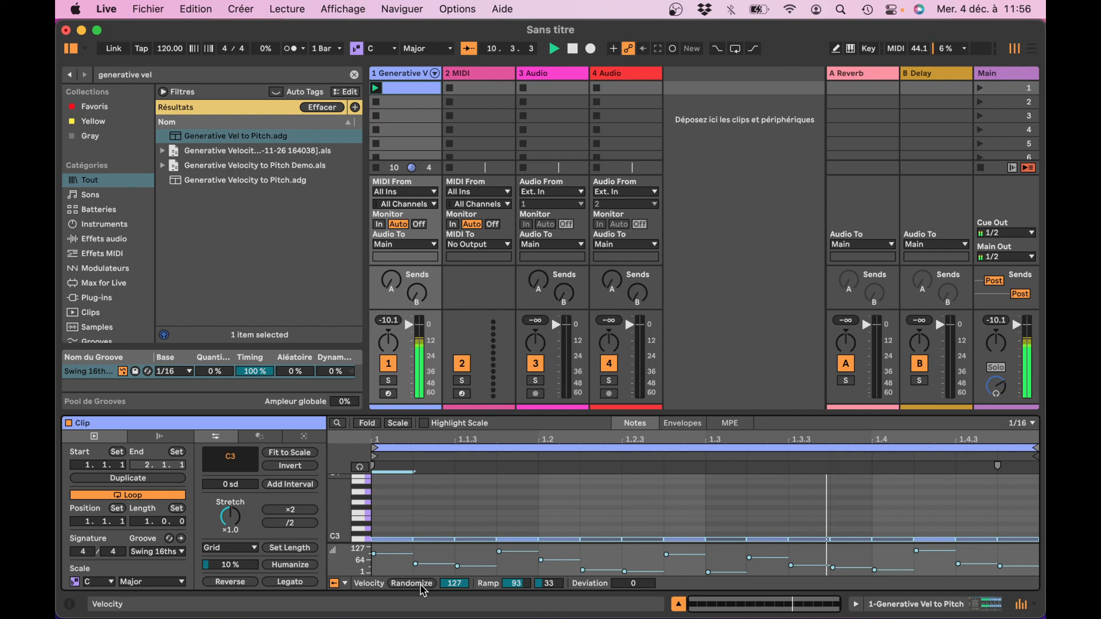
click(422, 587)
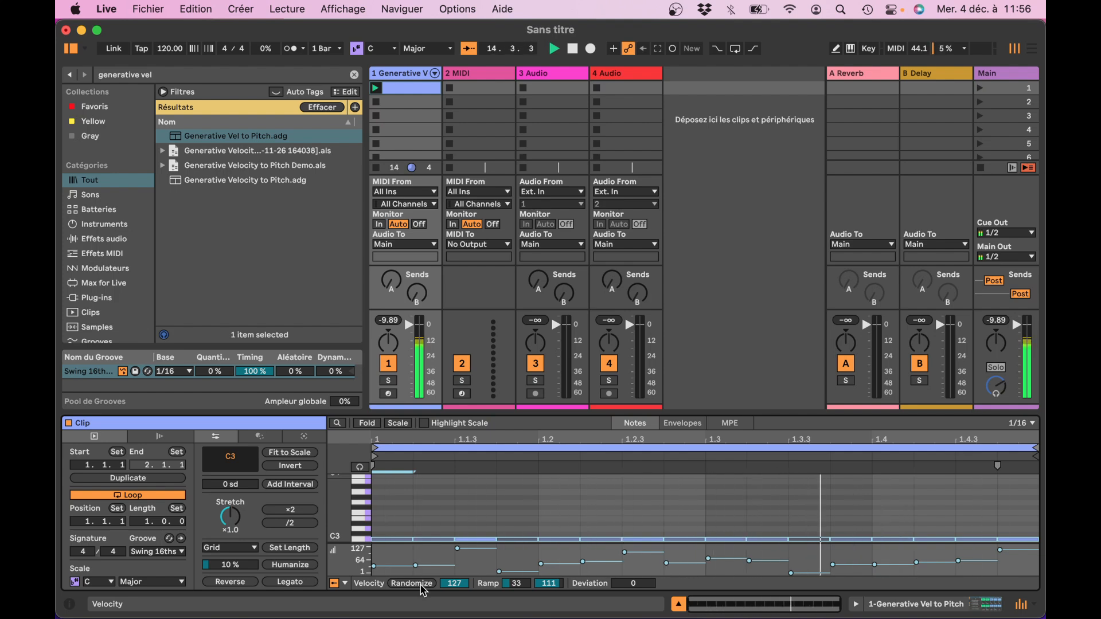
Set the Generative Vel to Pitch rack's Pitch Range to +14 st, Lower Pitch to E2 and Transpo to -21 st
key(shift+Tab)
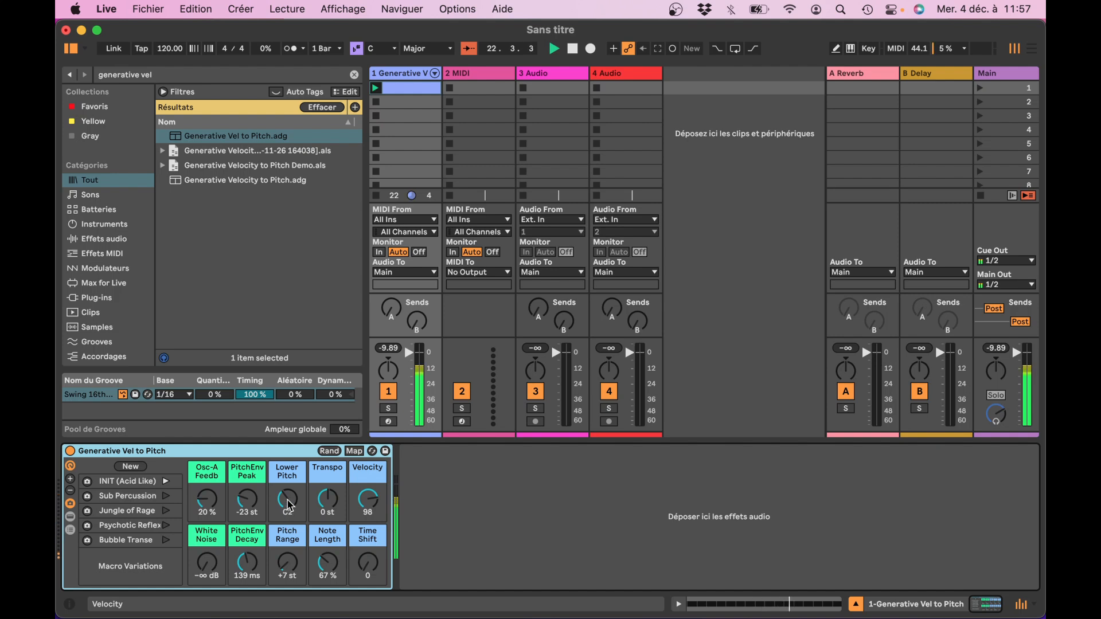
click(292, 568)
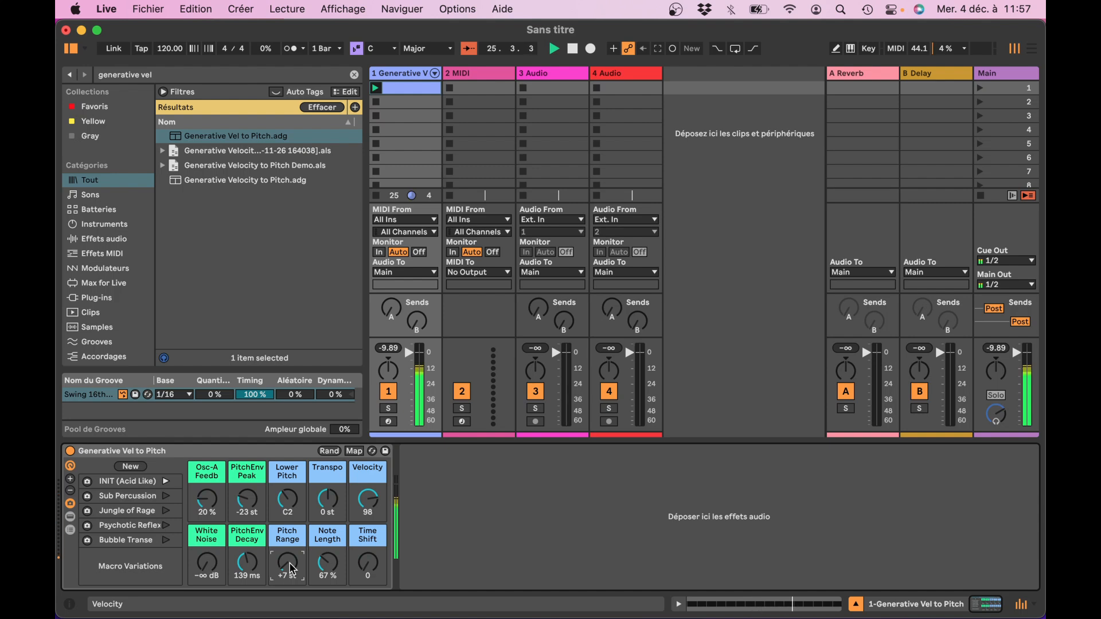
drag(287, 565, 287, 569)
key(Up)
drag(292, 569, 292, 554)
click(287, 499)
drag(327, 499, 327, 515)
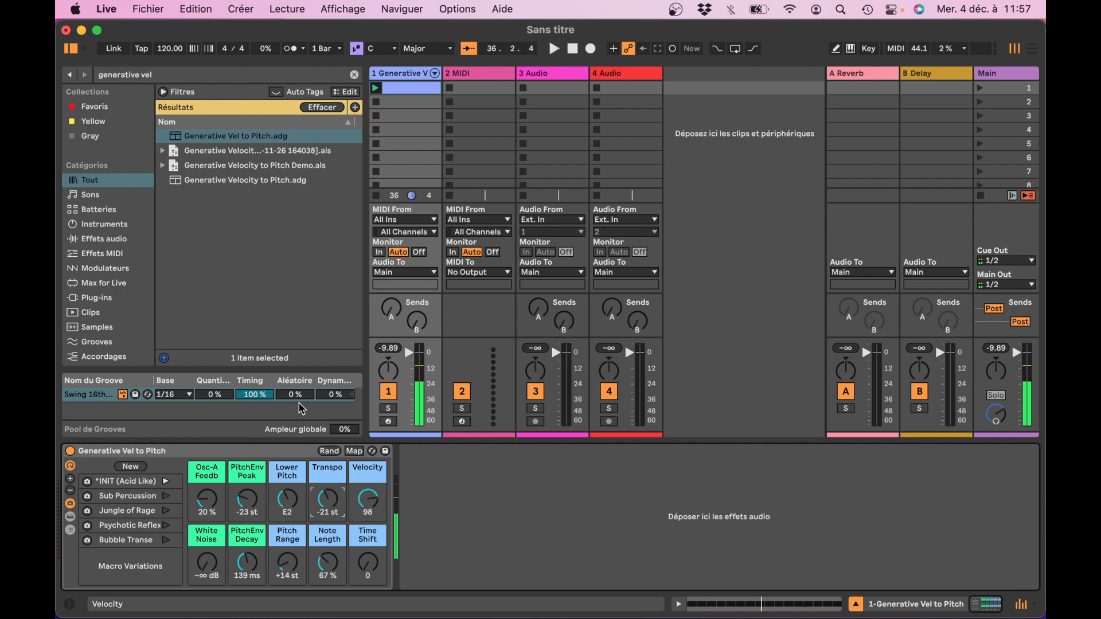
Clear the browser search and load 707 Core Kit.adg from the drums category onto track 2
click(466, 74)
click(243, 76)
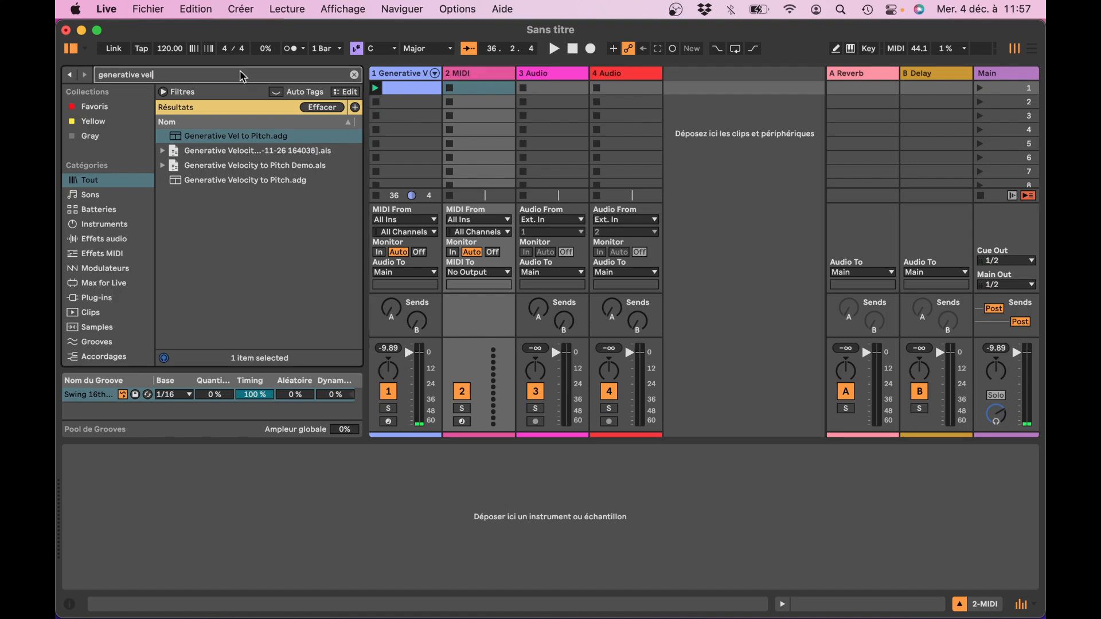
triple_click(243, 77)
click(94, 207)
click(323, 133)
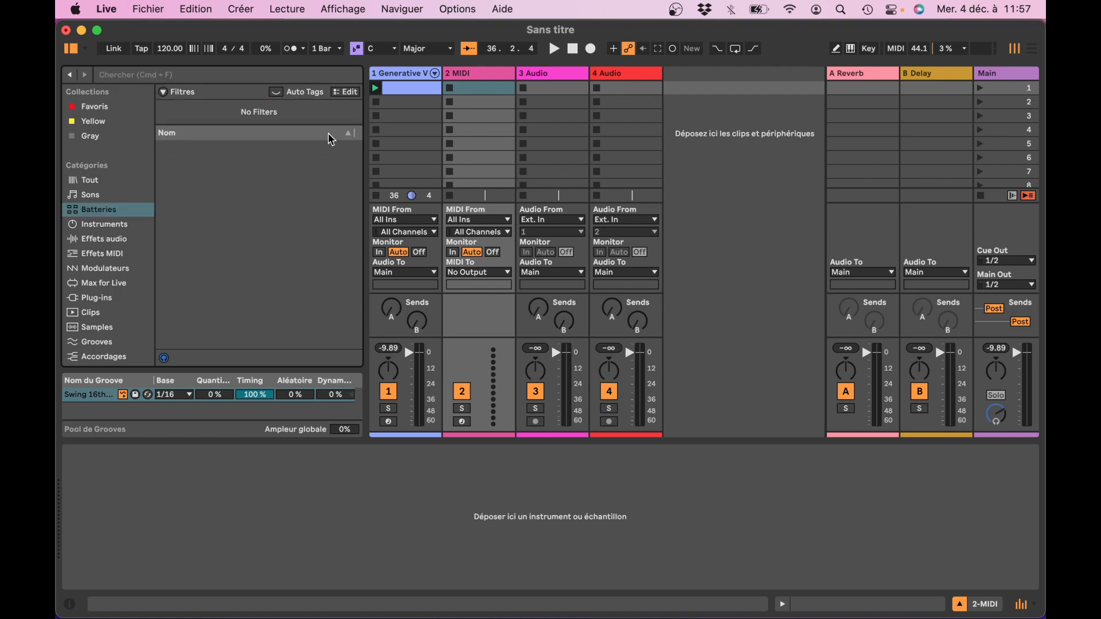
click(217, 319)
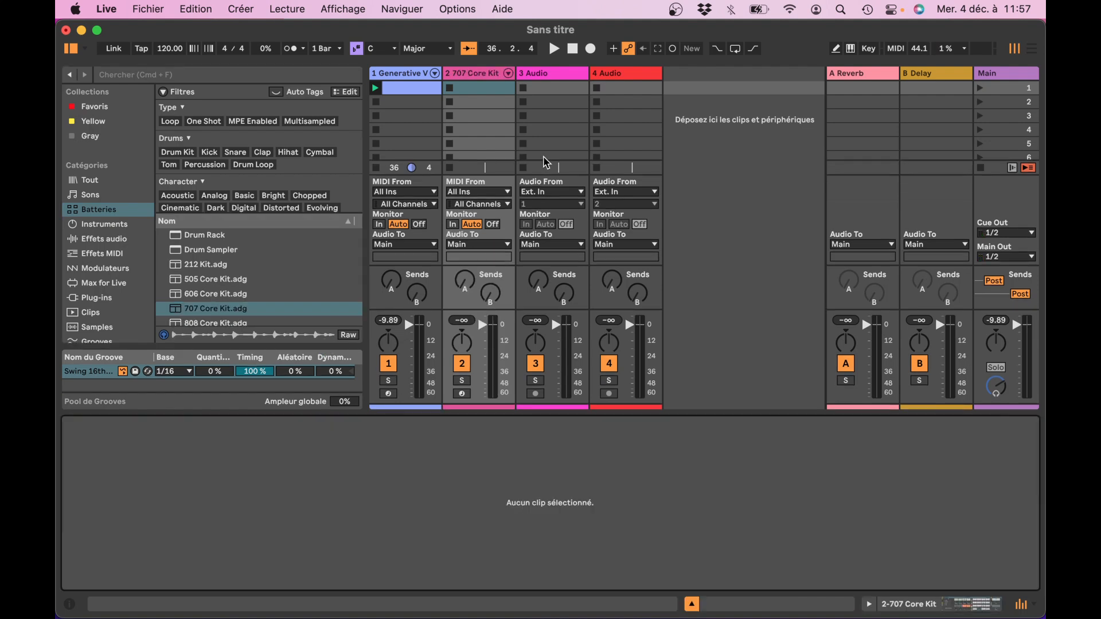
Create a clip in track 2's first slot with a Bassdrum note on each of the four beats, and launch it
double_click(493, 89)
scroll(430, 516, down, 3)
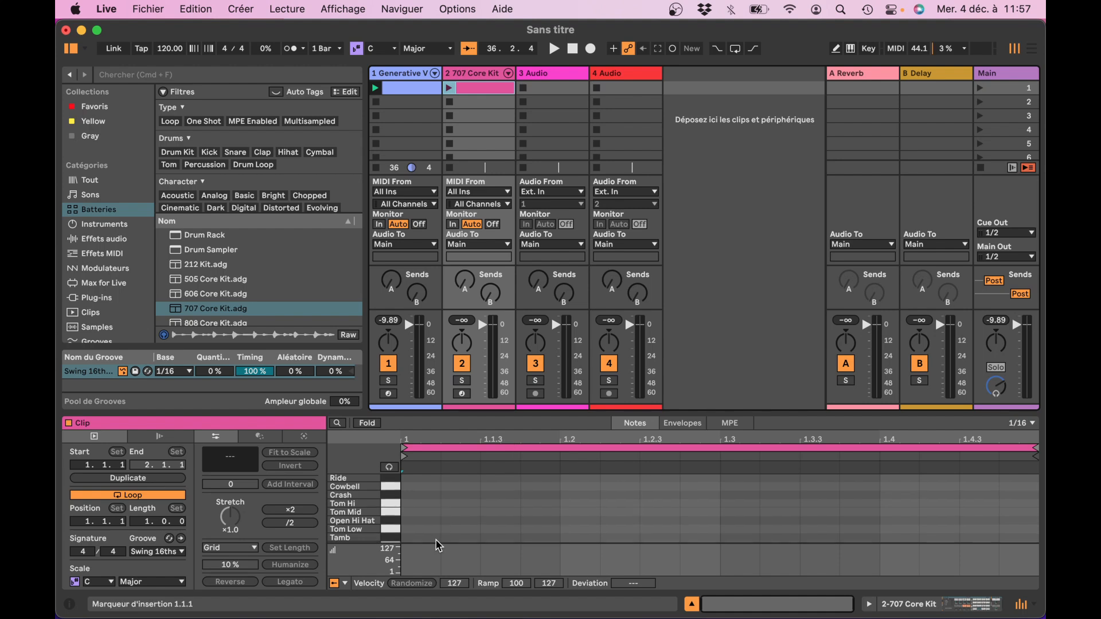
double_click(423, 539)
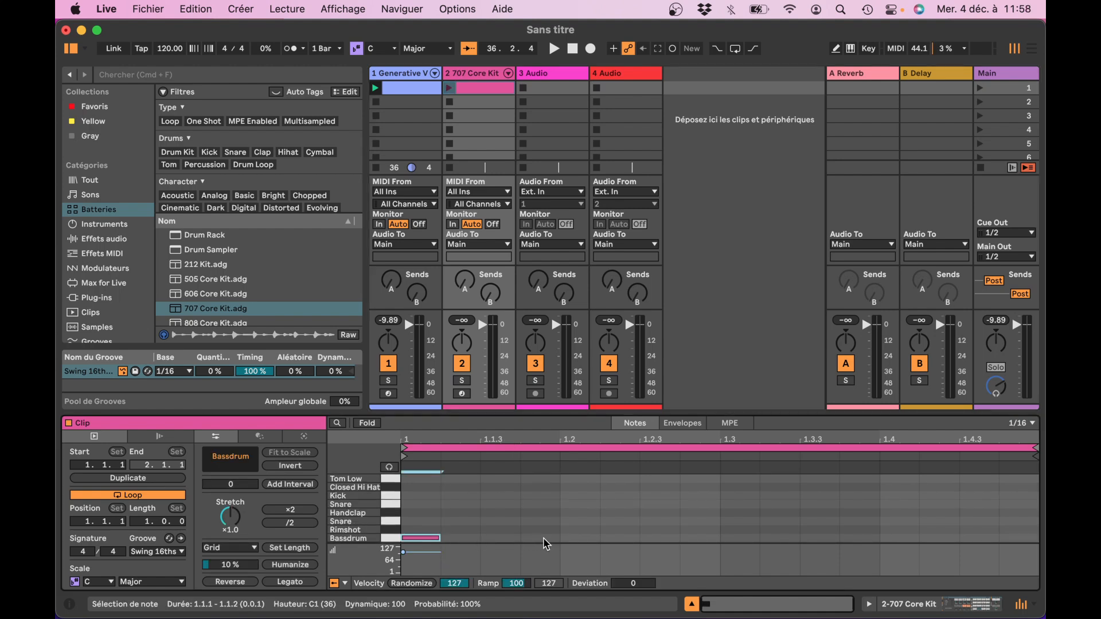
key(super+d)
key(super+d)
key(super+d)
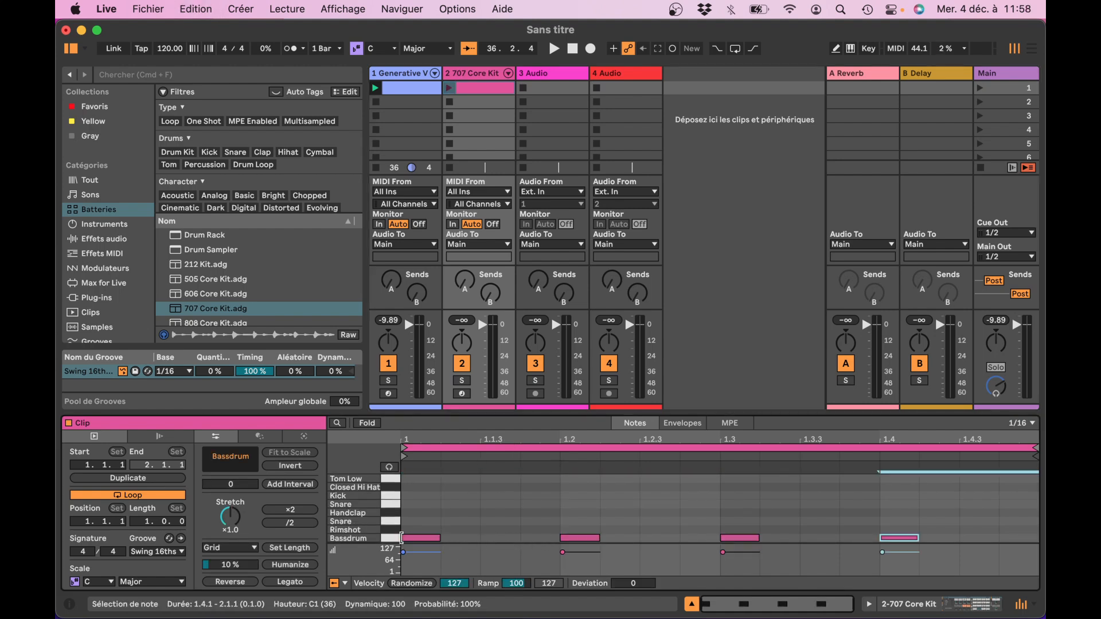
click(450, 88)
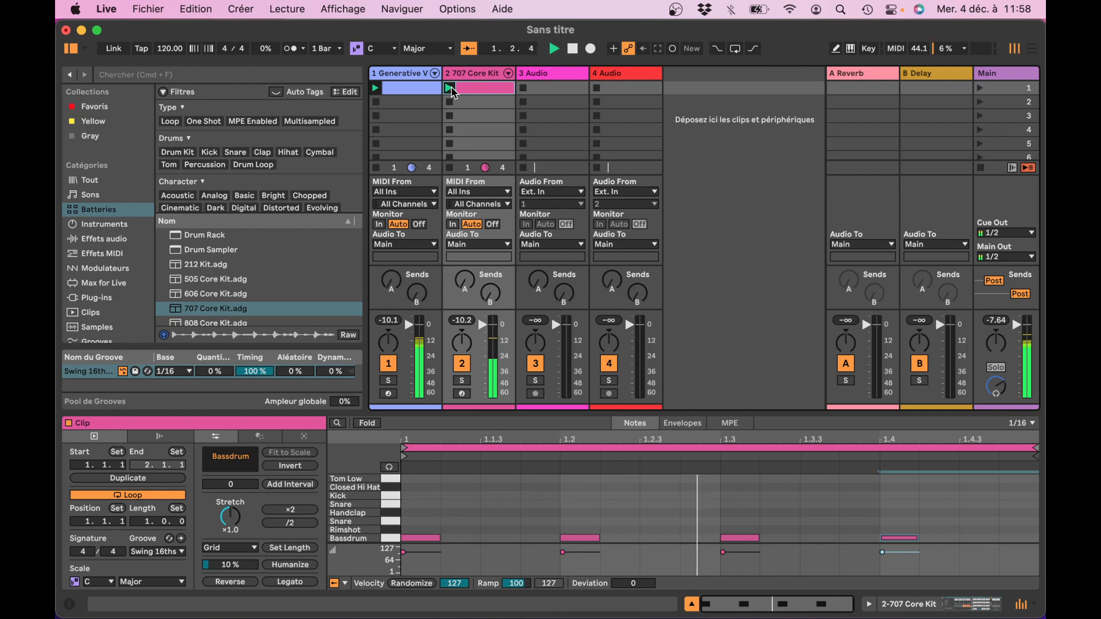
Raise the Time Shift macro of track 1's Generative Vel to Pitch rack to 110
key(shift+Tab)
click(427, 72)
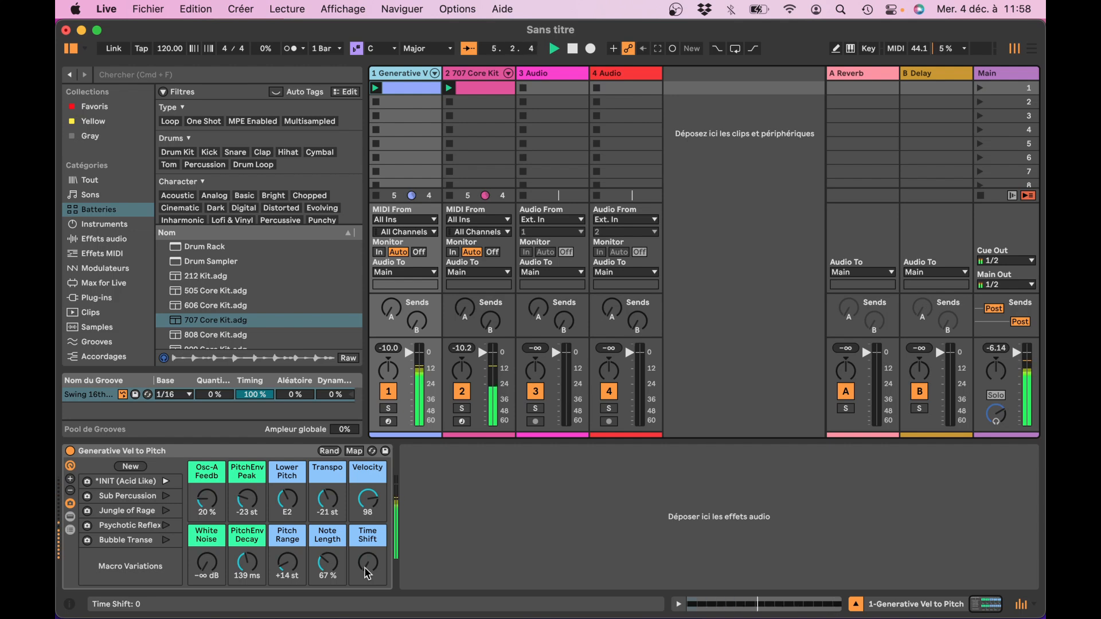
drag(368, 573, 367, 567)
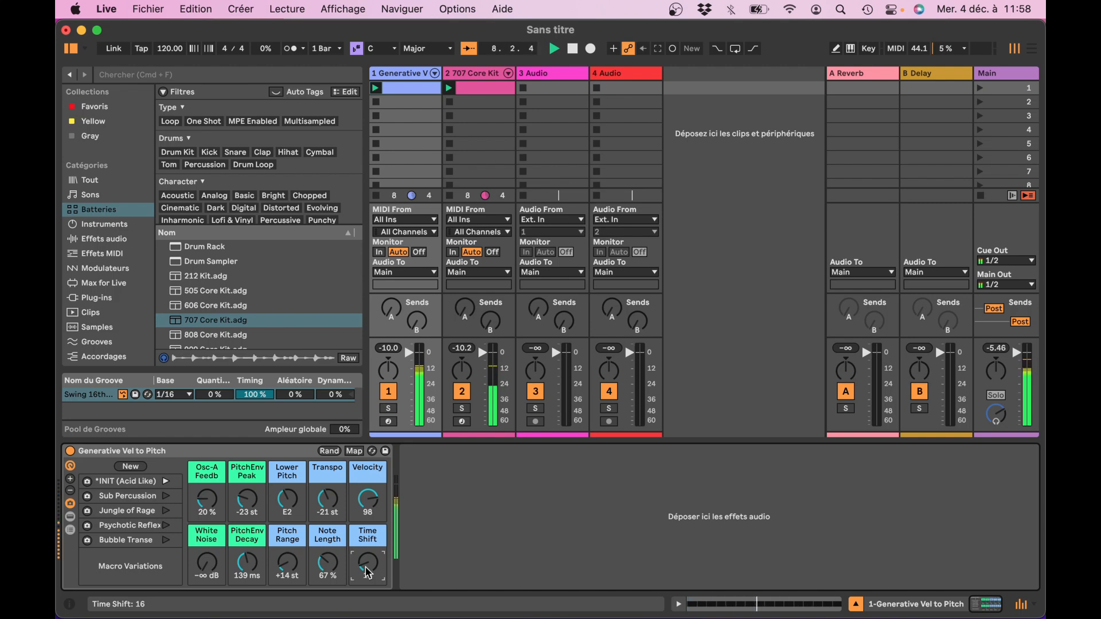
drag(368, 573, 368, 540)
drag(368, 573, 368, 553)
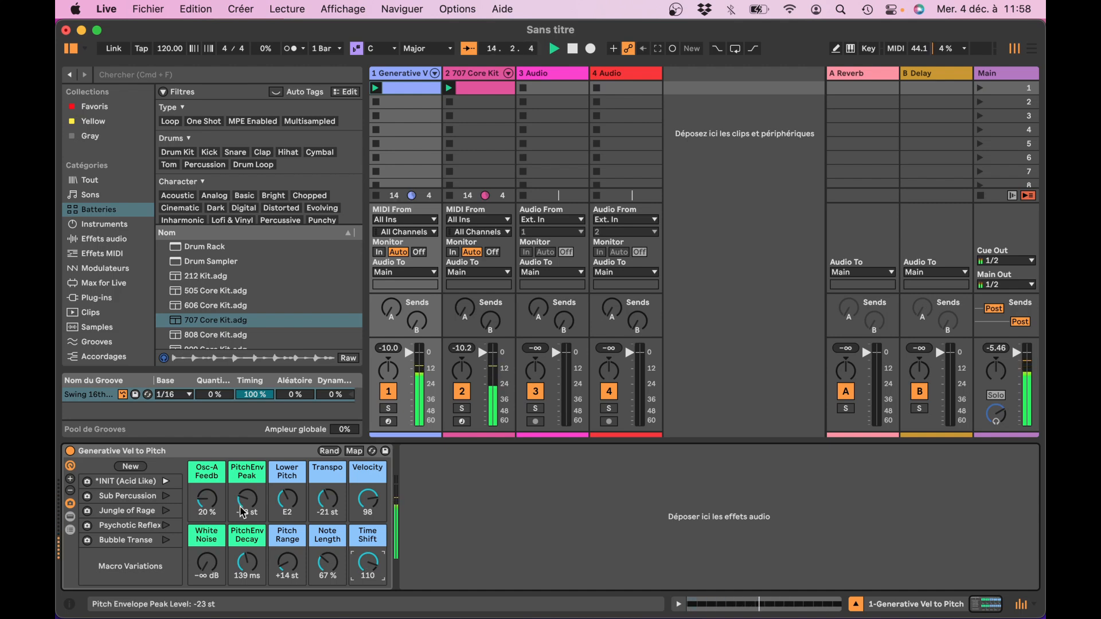
Set the rack's White Noise to -25 dB, Velocity to 106, Osc-A Feedb to 37 % and Note Length to 46 %
drag(207, 564, 206, 542)
drag(363, 498, 363, 494)
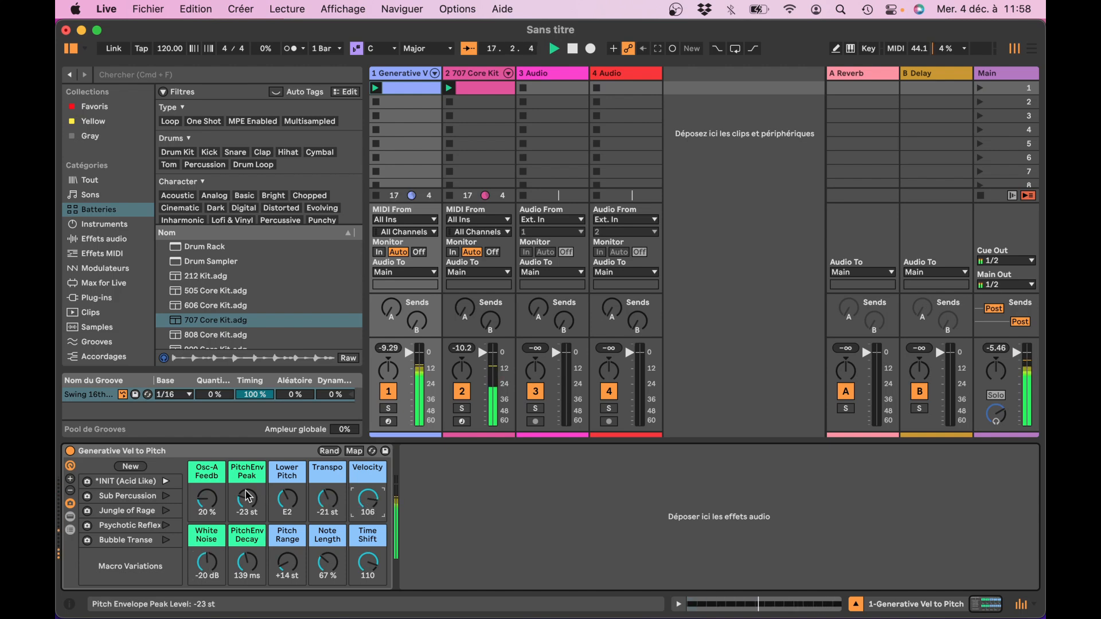
drag(207, 498, 207, 495)
click(323, 560)
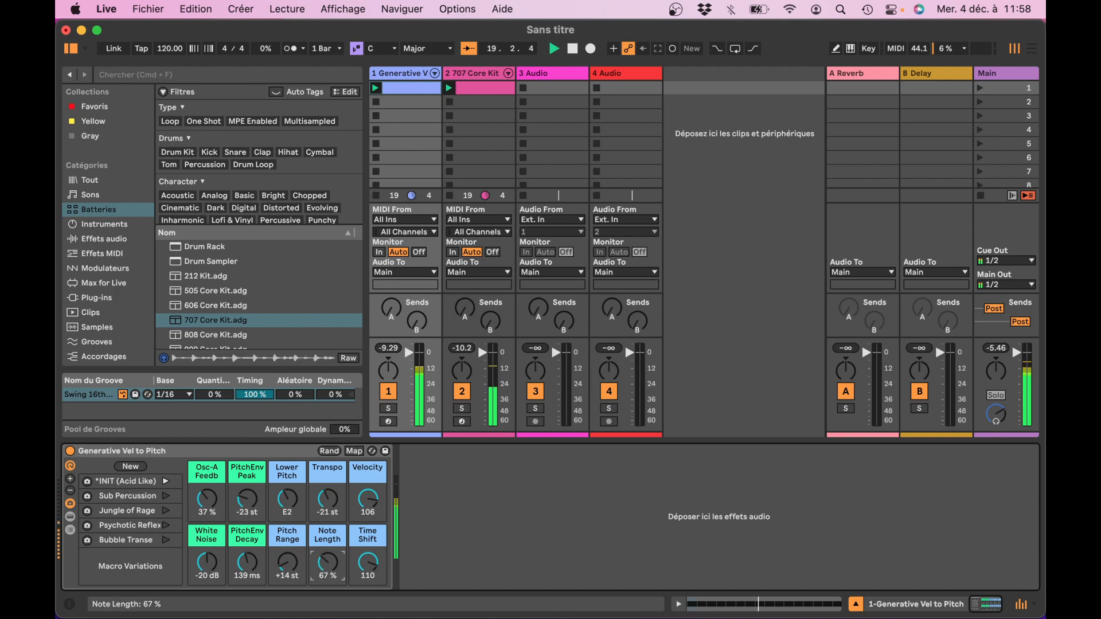
drag(323, 560, 323, 565)
drag(208, 563, 209, 566)
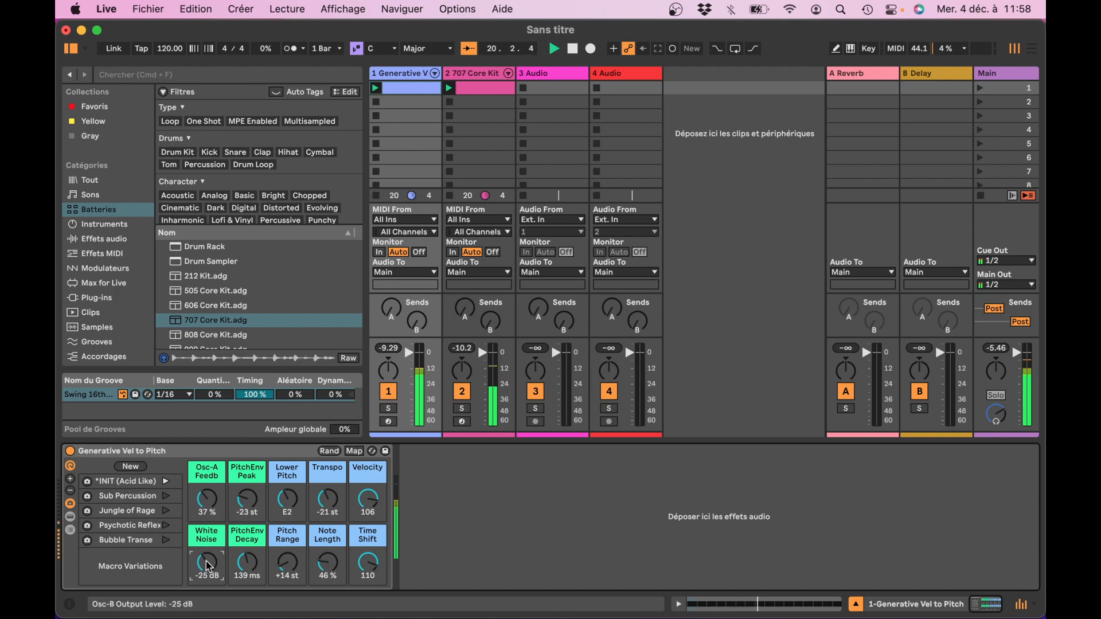
click(328, 565)
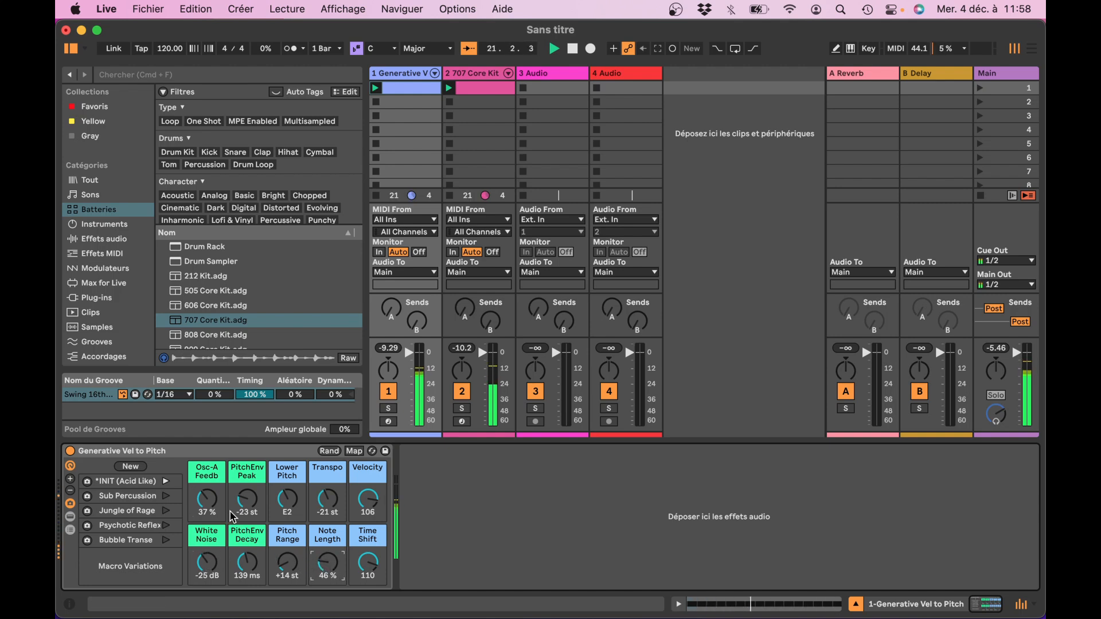
Set the rack's PitchEnv Decay to 1.88 s and PitchEnv Peak to +9 st
drag(233, 517, 233, 511)
click(247, 564)
drag(247, 565, 247, 562)
drag(249, 500, 249, 494)
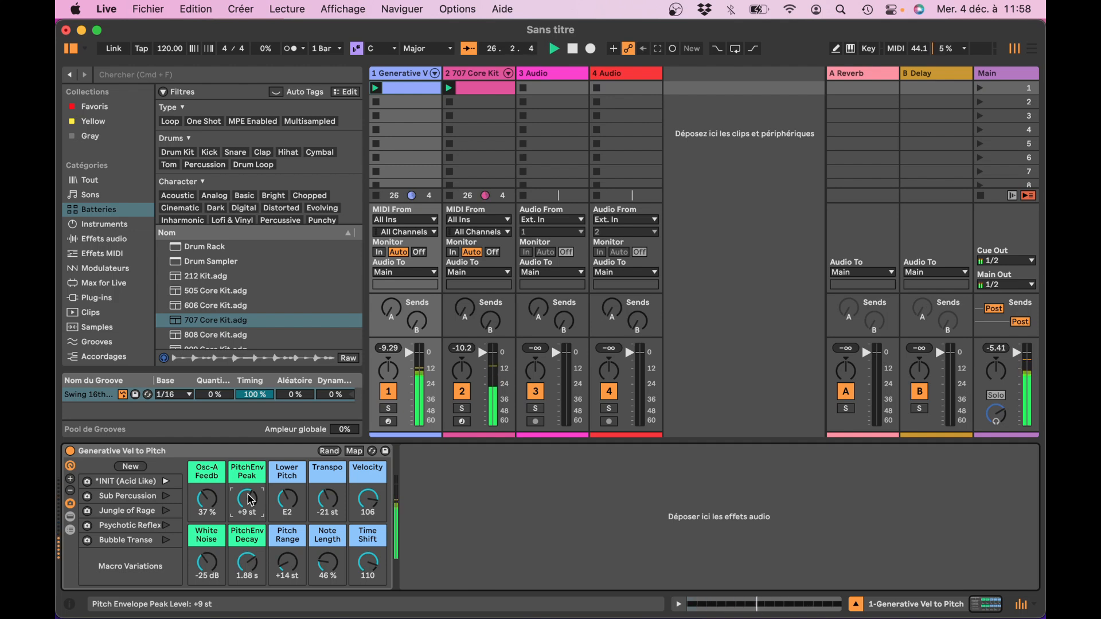
Recall the rack's INIT (Acid Like) macro variation and stop the drum clip on track 2
click(165, 482)
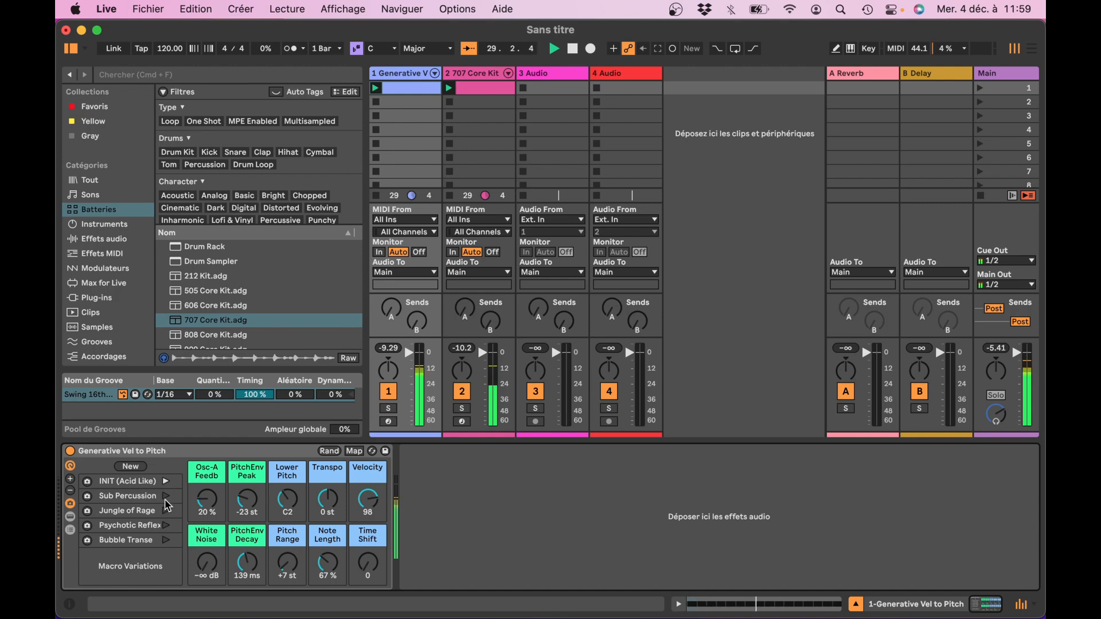
click(452, 103)
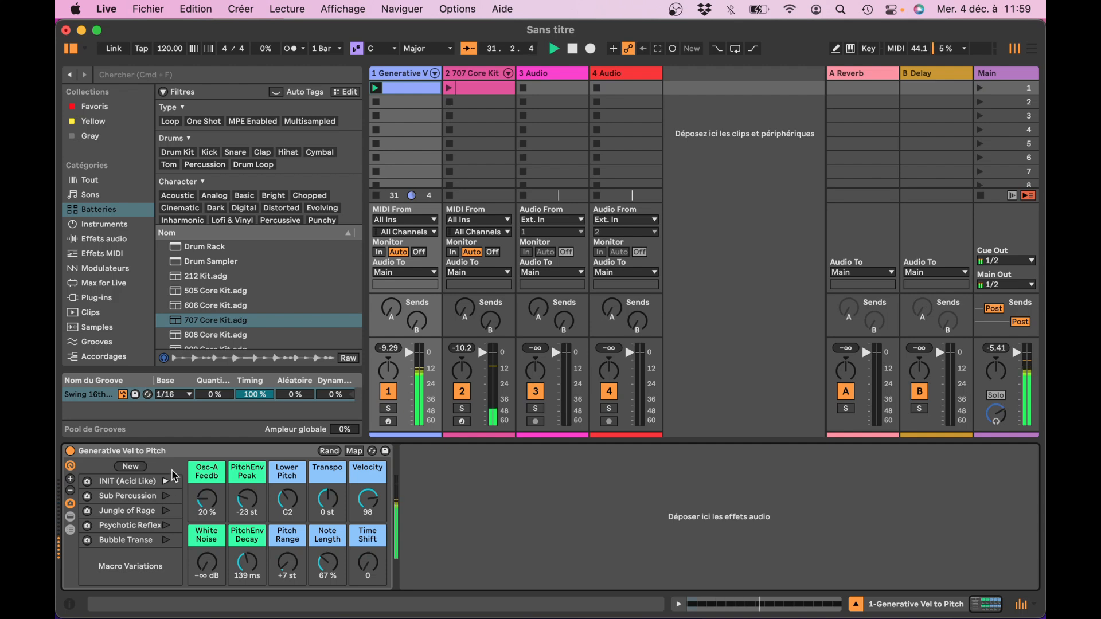
Recall the rack's Sub Percussion, Jungle of Rage, Psychotic Reflex and Bubble Transe macro variations in turn
click(166, 498)
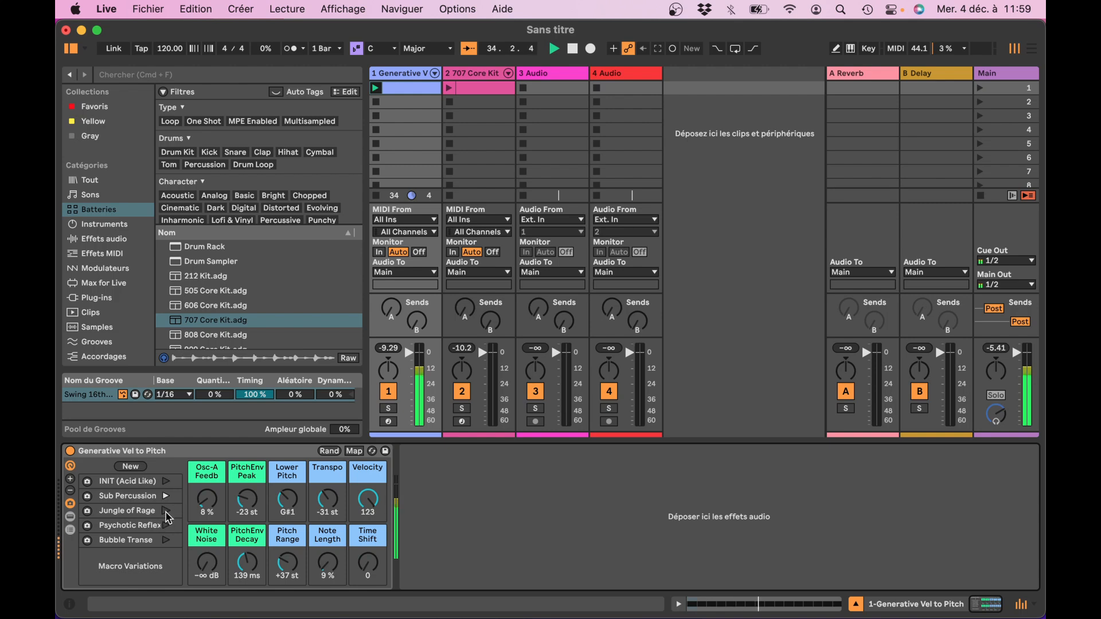
click(166, 513)
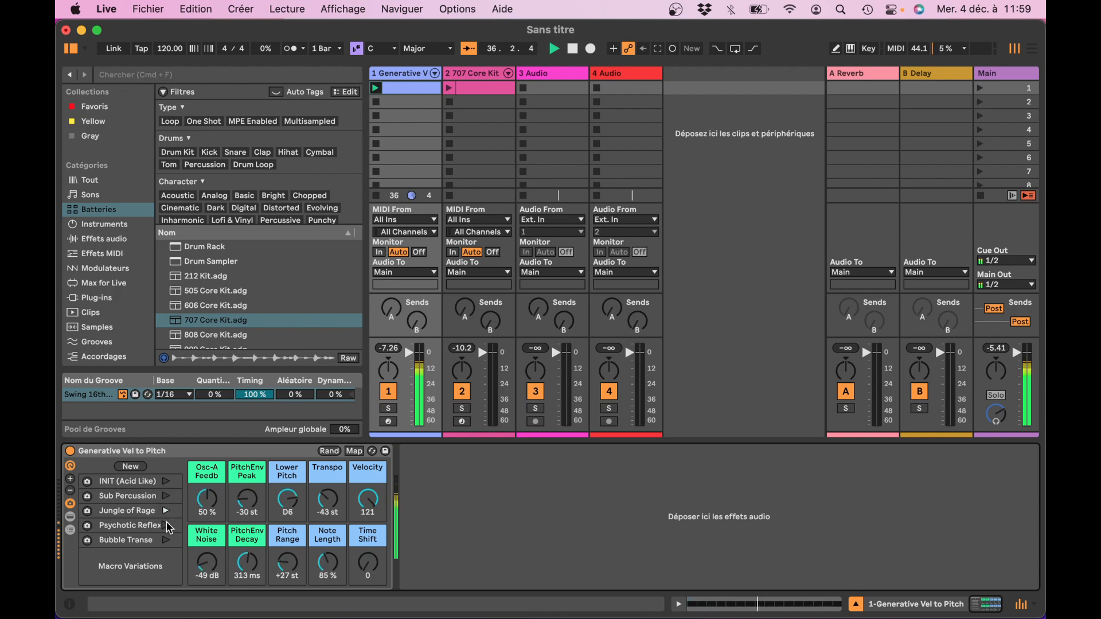
click(167, 525)
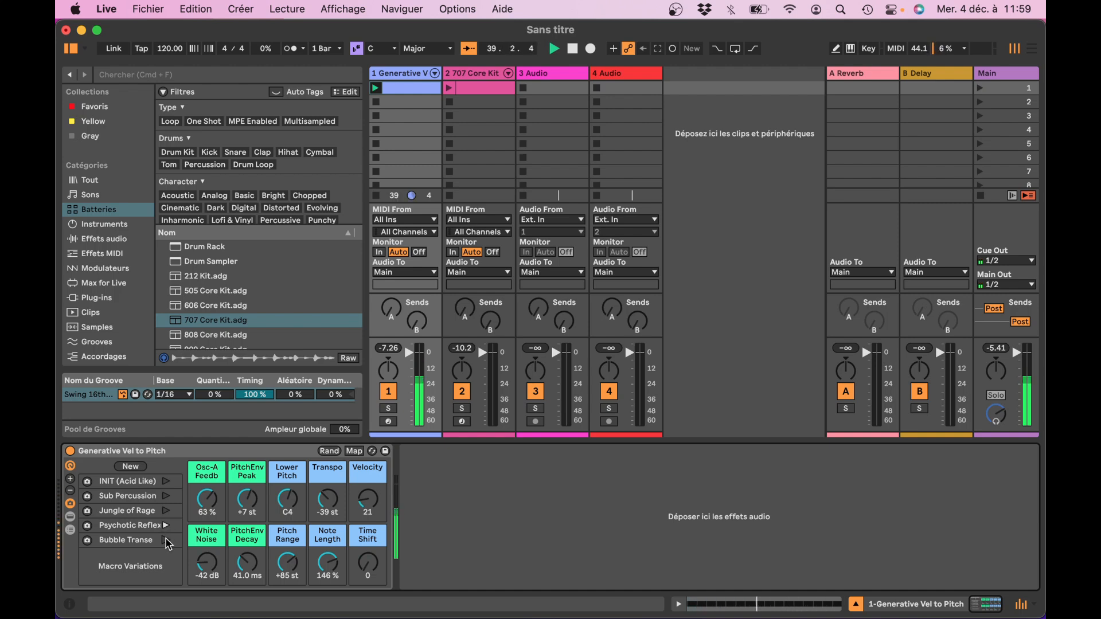
click(166, 540)
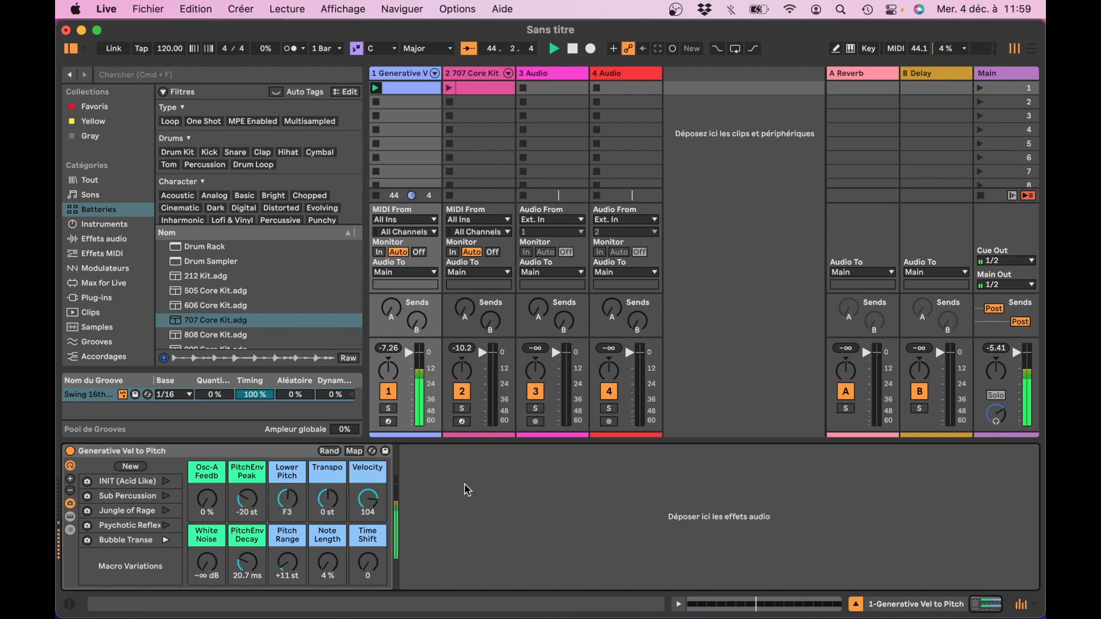
Randomize the Generative Vel to Pitch rack's macros five times and set its Transpo macro to -45 st
click(330, 452)
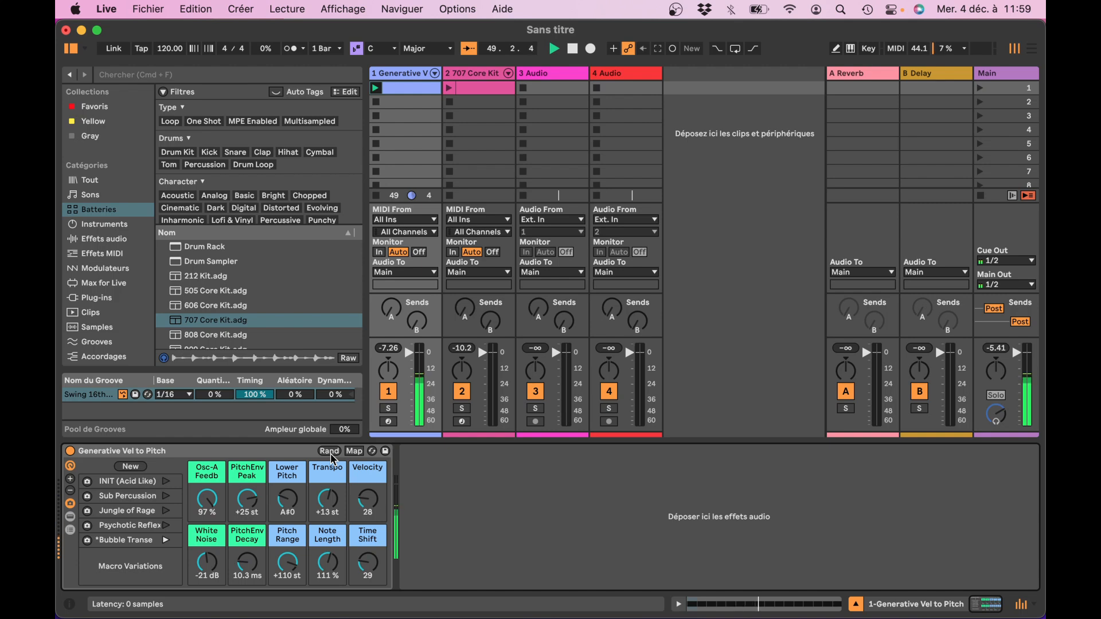
click(330, 451)
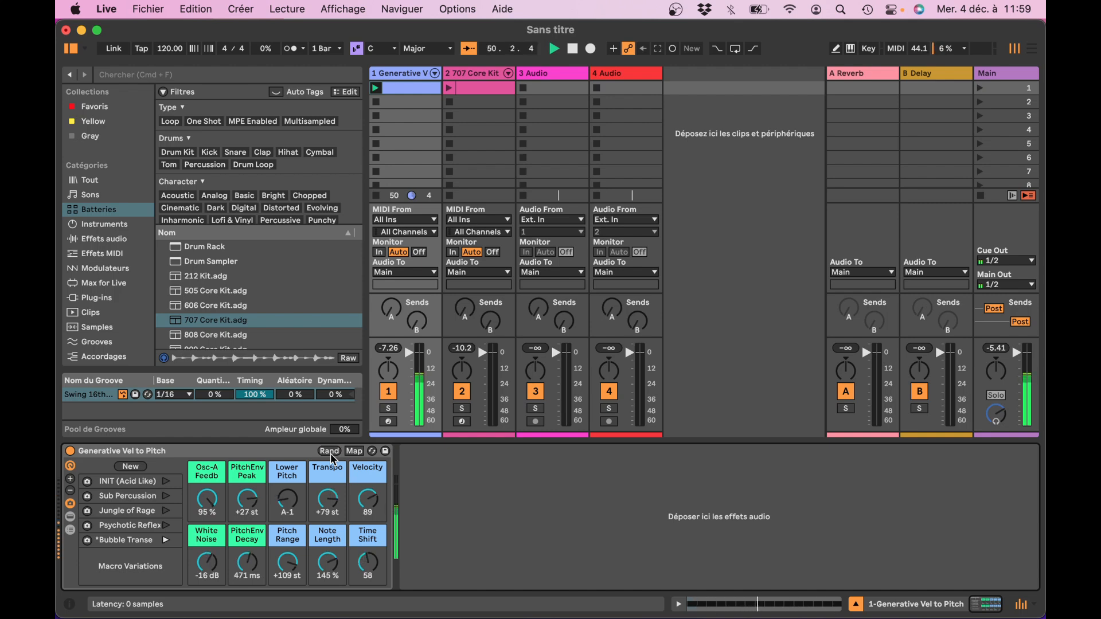
click(330, 452)
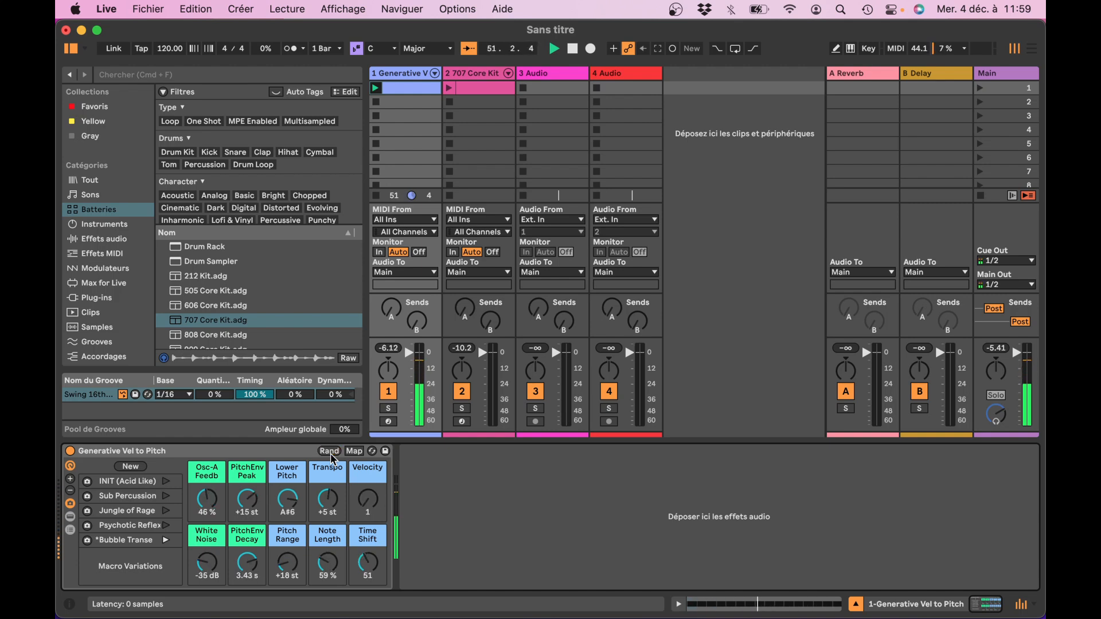
click(330, 452)
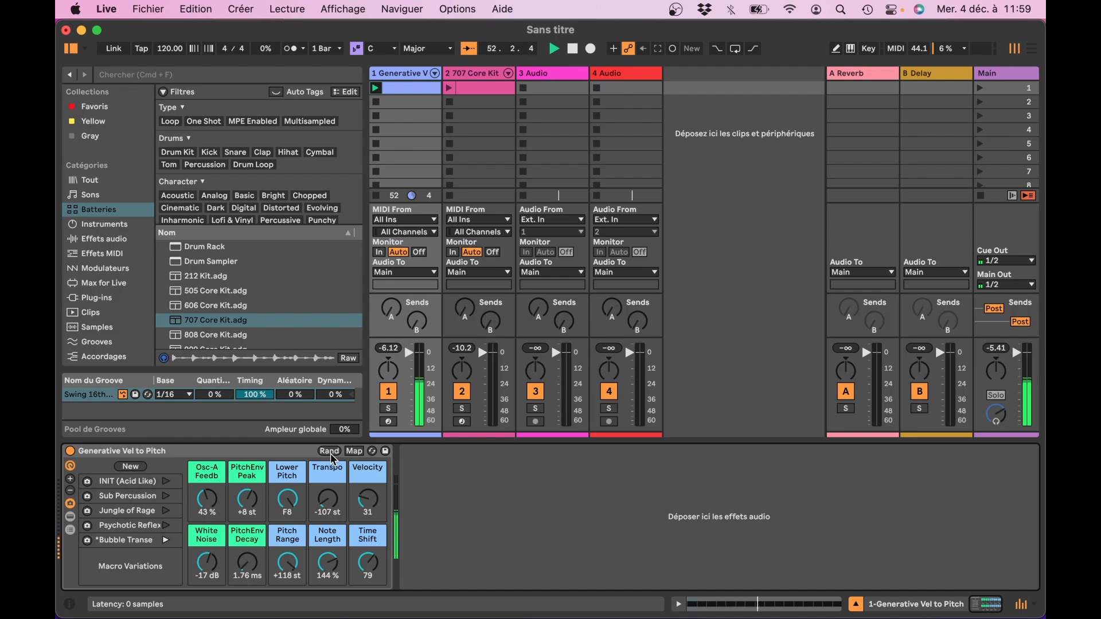
click(331, 452)
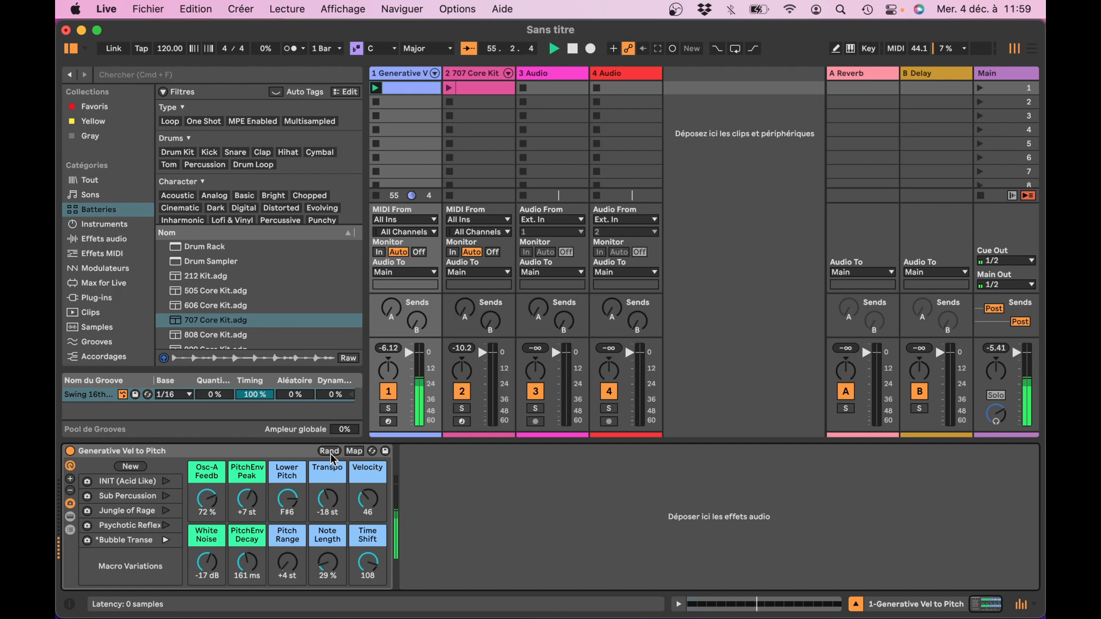
click(328, 497)
mouse_move(328, 497)
mouse_down()
mouse_move(329, 522)
mouse_move(330, 502)
mouse_up()
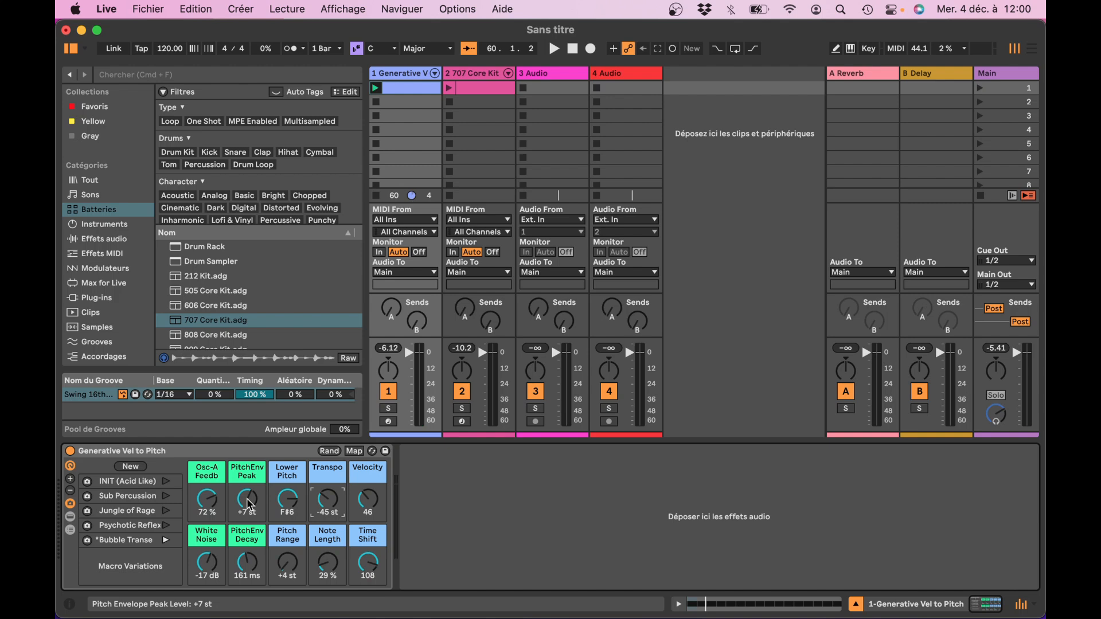
Insert a new MIDI track after the 707 Core Kit track and load the Pitch MIDI effect on it
click(464, 75)
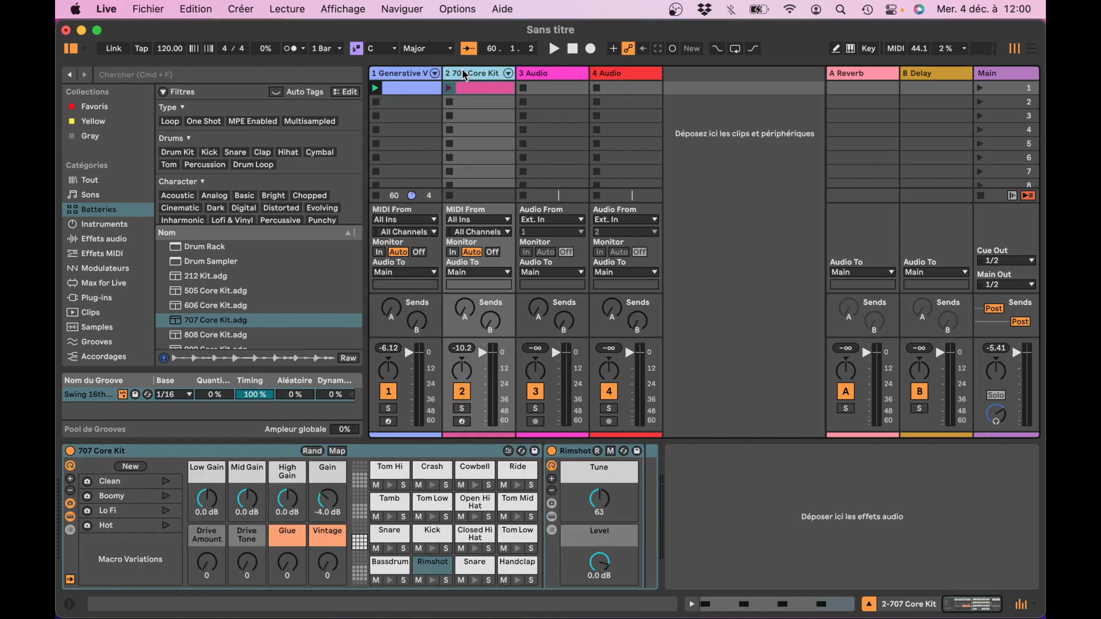
key(super+shift+t)
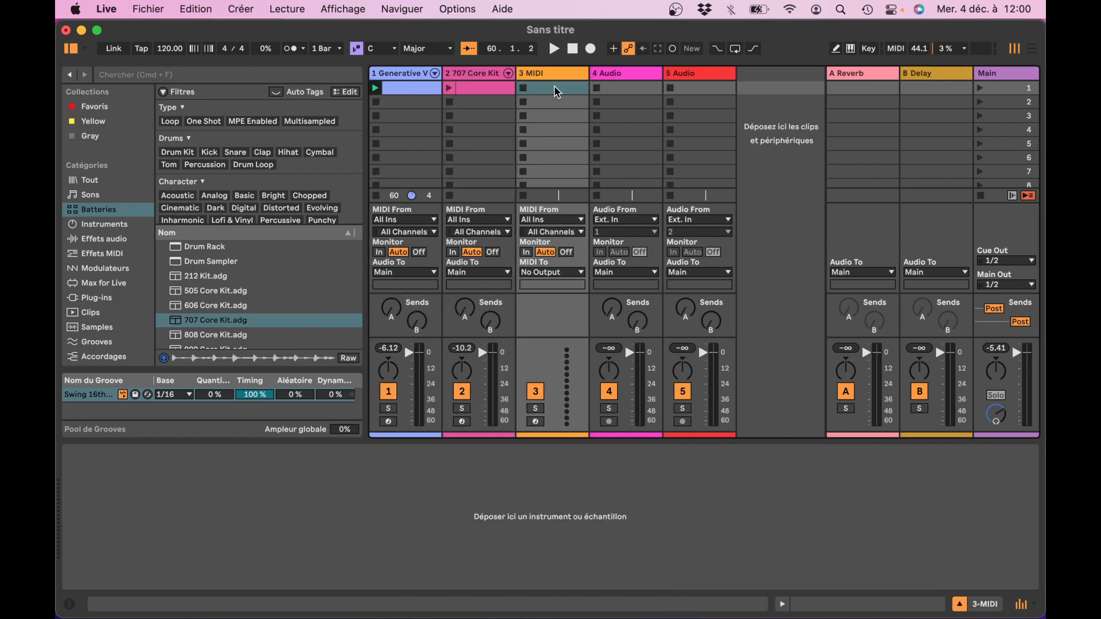
click(193, 76)
text(pitch)
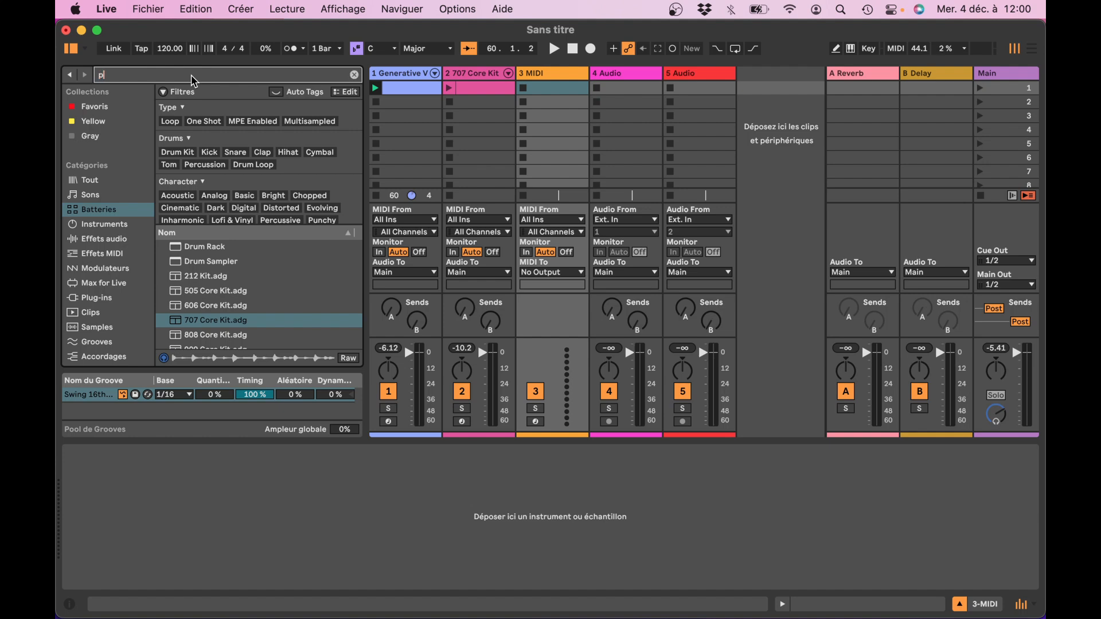
click(111, 255)
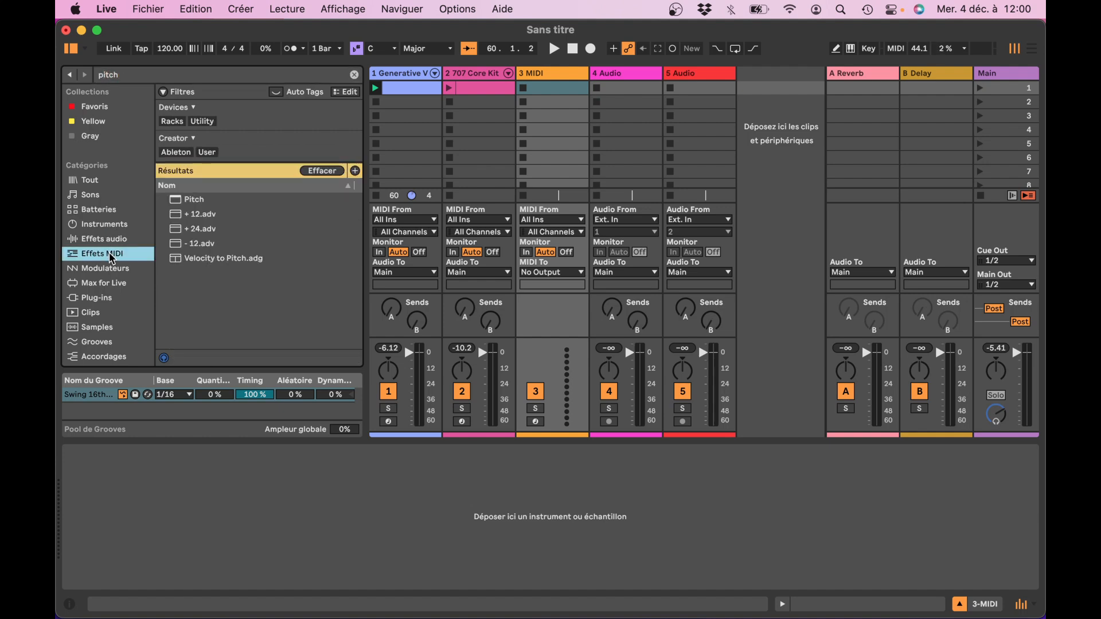
double_click(204, 201)
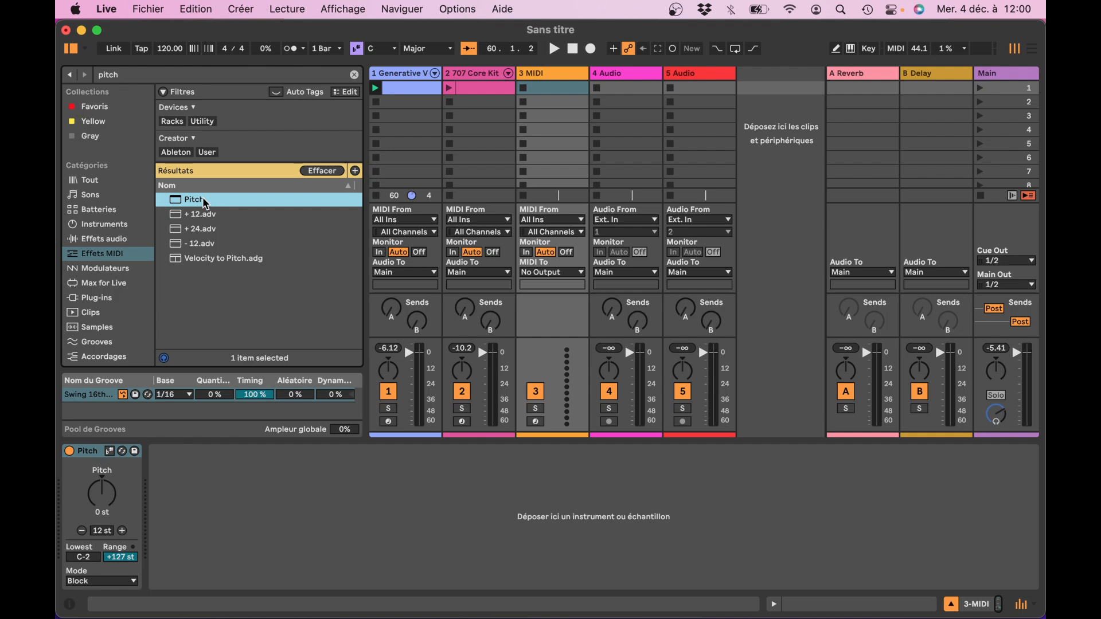
Try transposing with the Pitch device in both directions and return it to 0 st
click(101, 495)
key(Down)
key(Down)
key(Up)
key(Up)
key(Up)
key(Up)
key(Up)
key(Up)
key(Up)
key(Up)
key(Up)
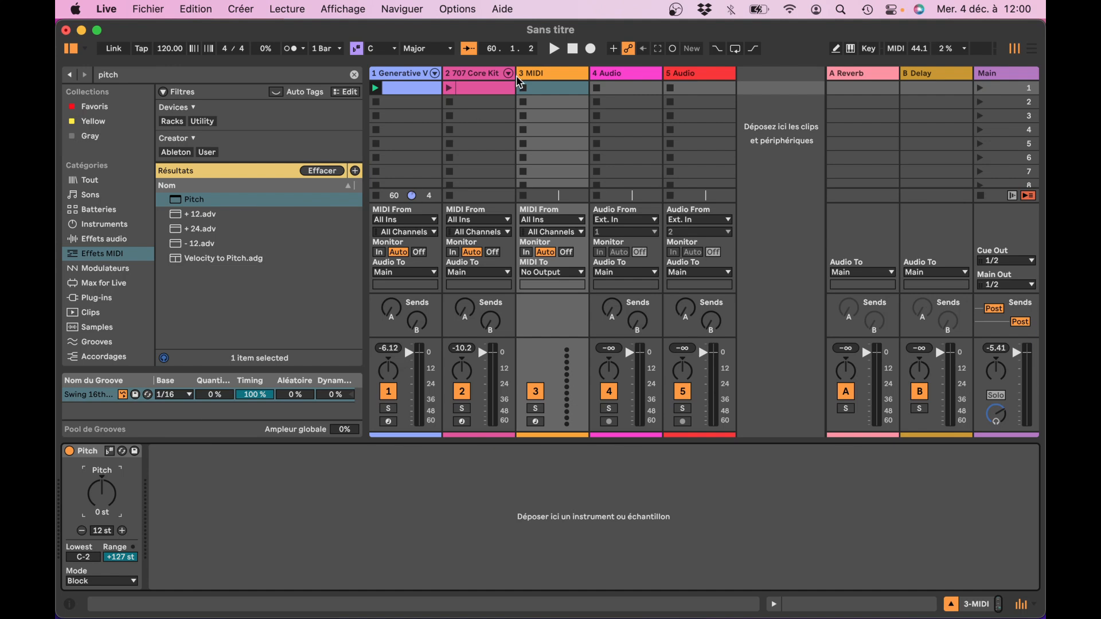
Create a MIDI clip on track 3 and generate an Up shape at a 1/8 rate from C3 to C4
double_click(554, 88)
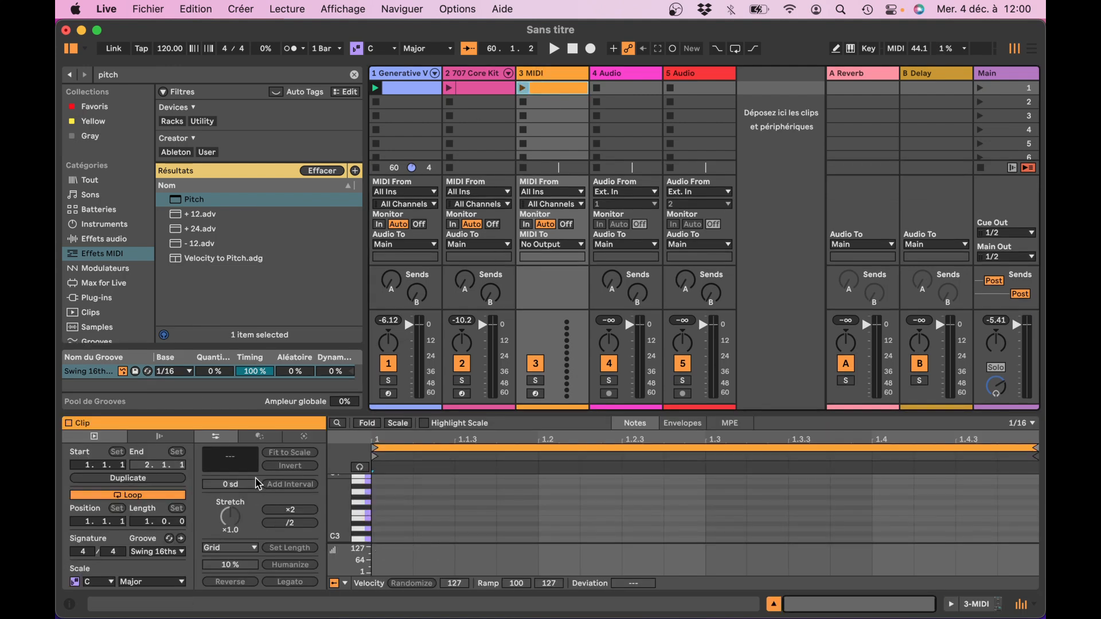
click(312, 442)
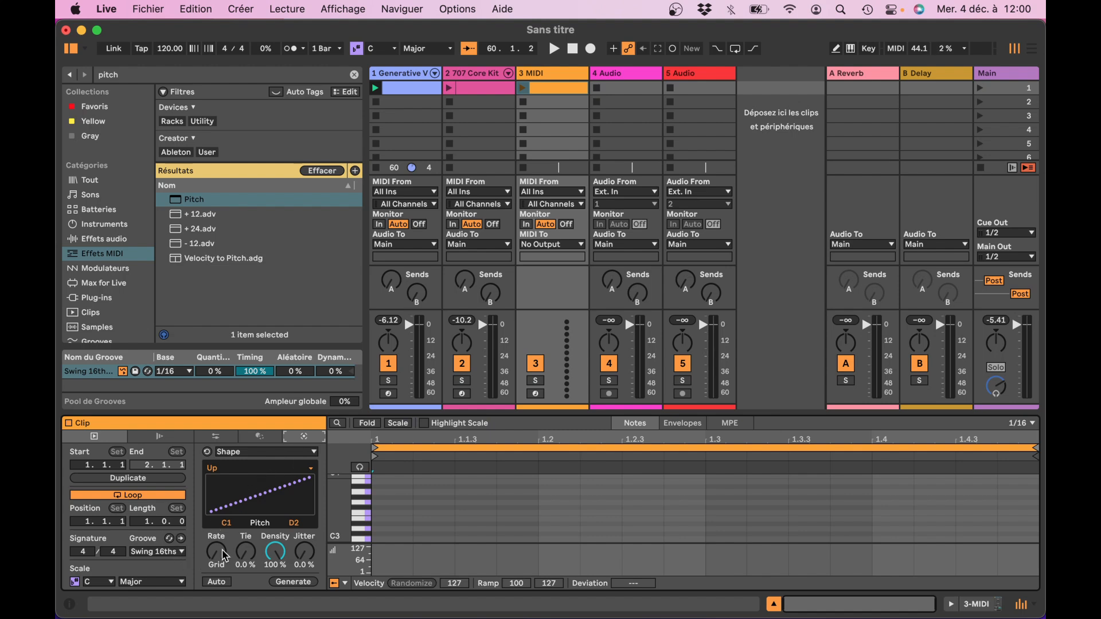
drag(216, 551, 216, 543)
drag(234, 529, 234, 497)
drag(295, 523, 295, 514)
click(311, 583)
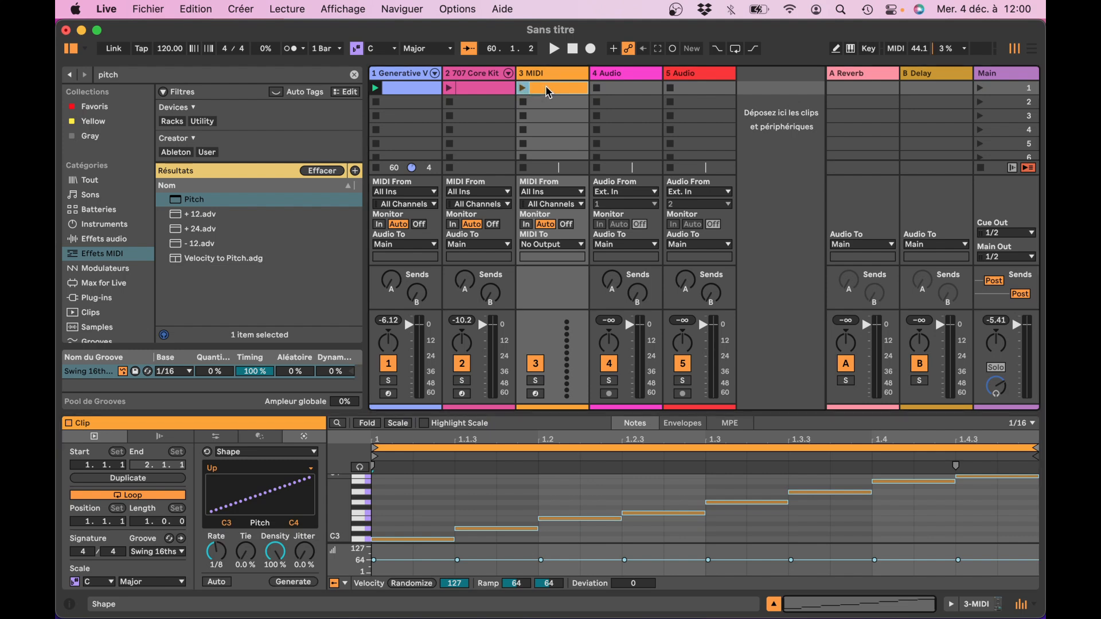
Search all browser content for "opera" and load the Operator instrument after the Pitch device on track 3
click(210, 79)
key(BackSpace)
key(BackSpace)
key(BackSpace)
key(BackSpace)
key(BackSpace)
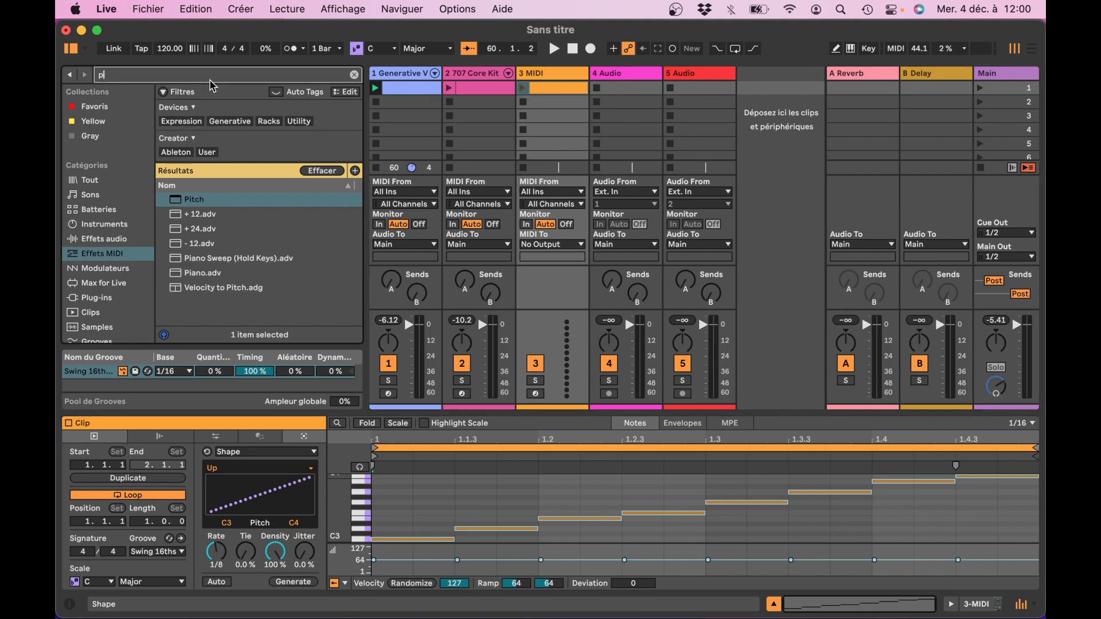
text(opera)
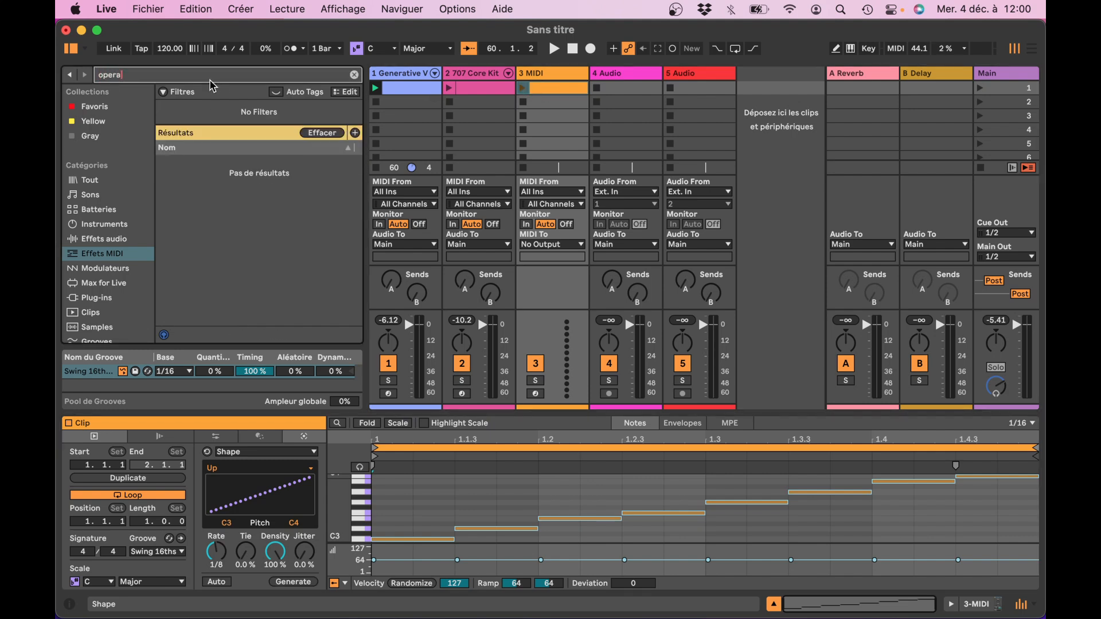
click(115, 180)
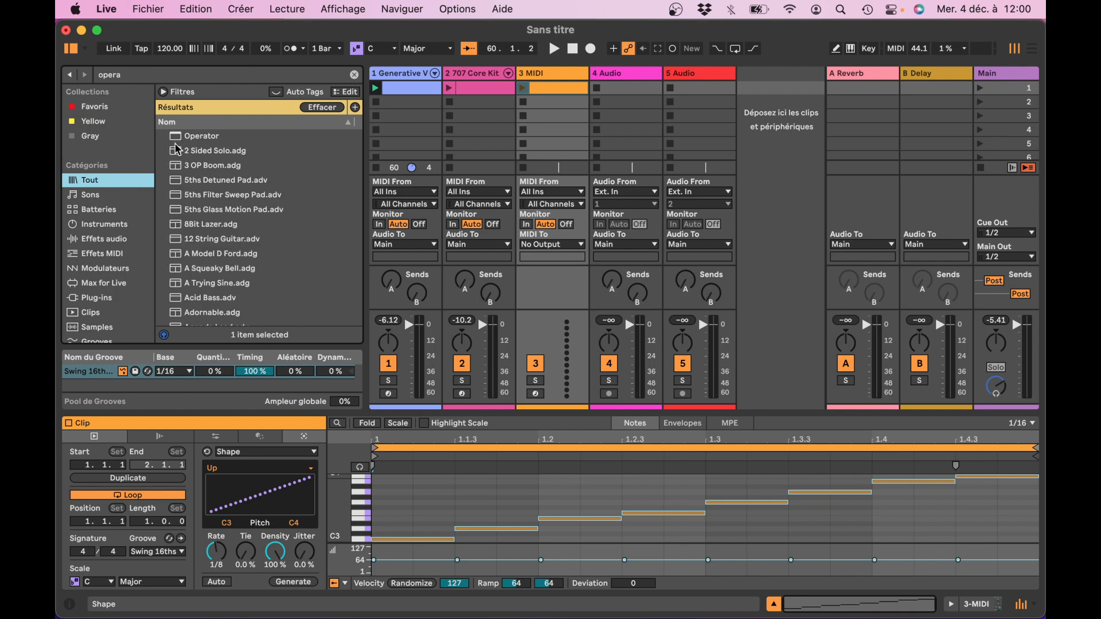
click(182, 141)
double_click(182, 139)
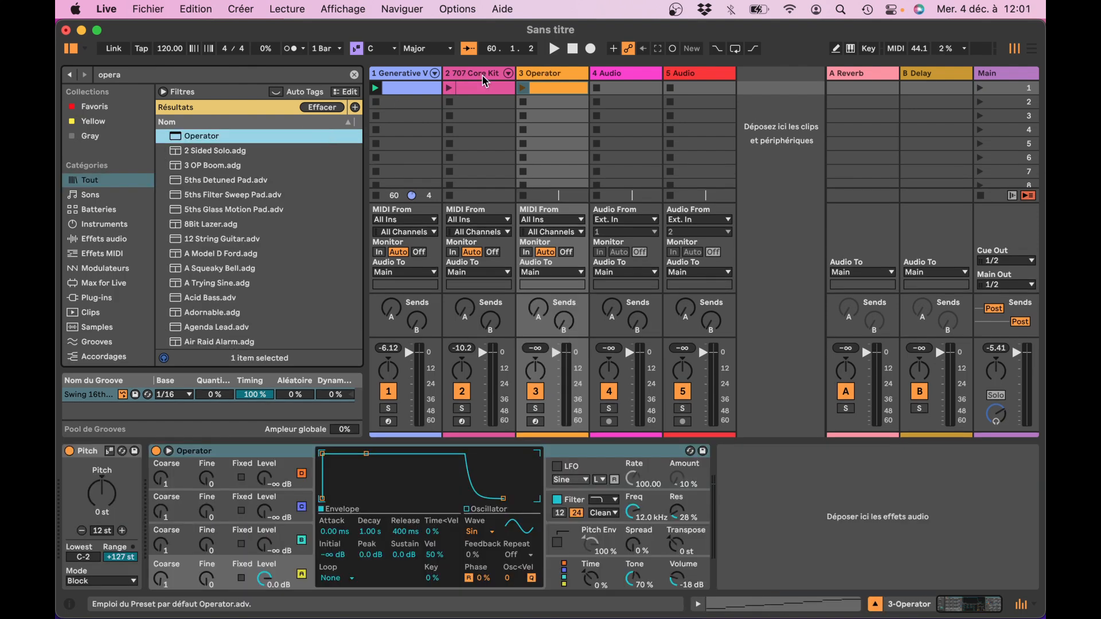
Launch the clip on track 3 and try transposing it with the Pitch device, including to -9 st, ending at 0 st
click(525, 91)
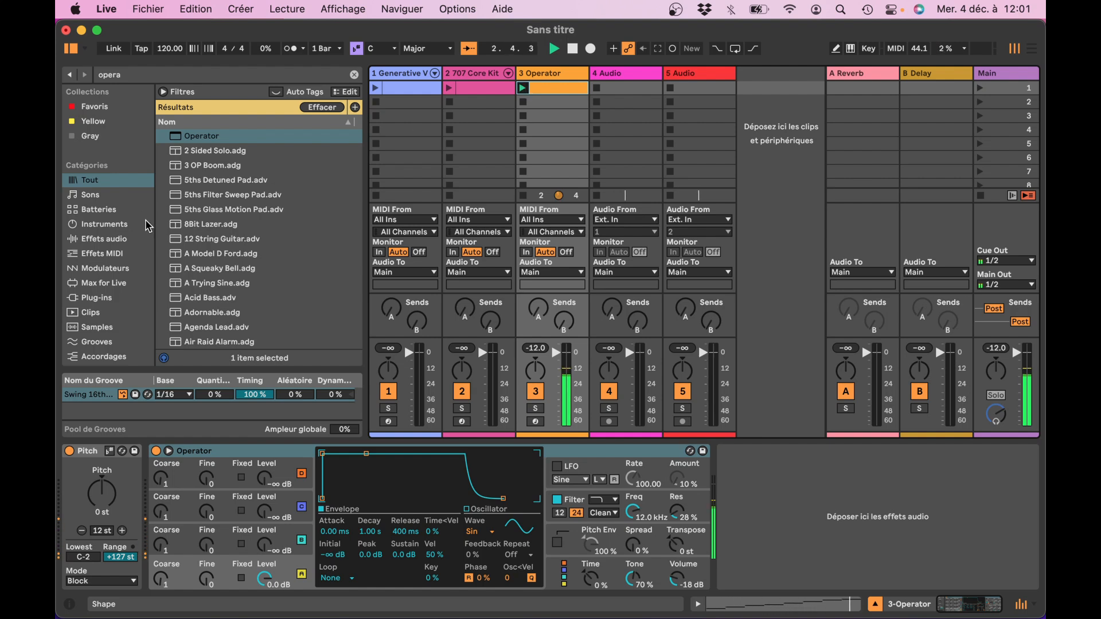
drag(106, 494, 108, 496)
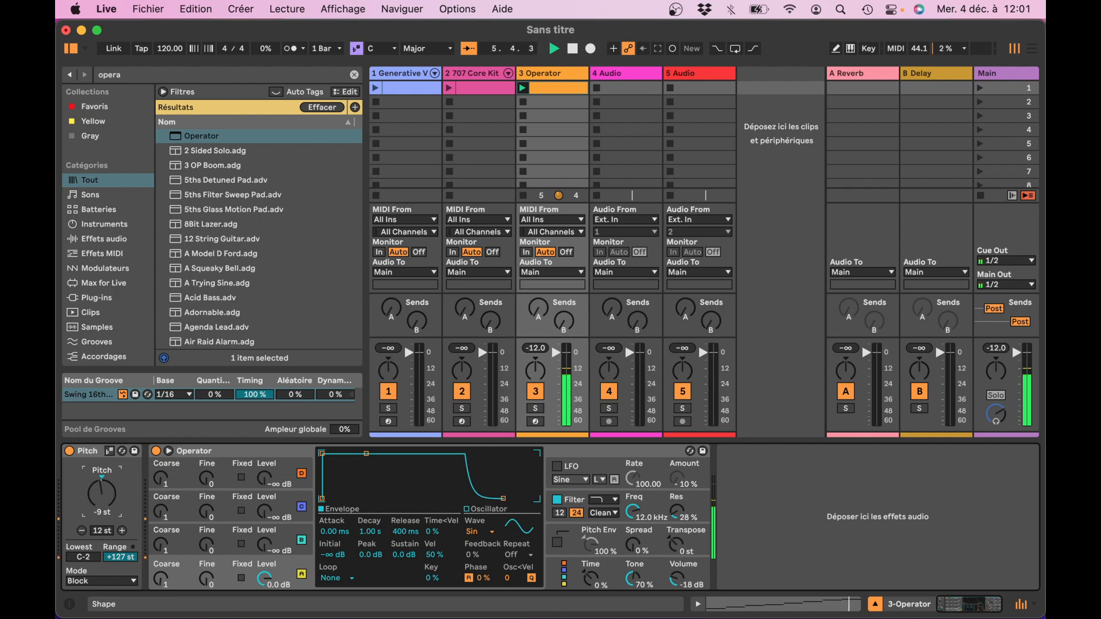
drag(105, 491, 106, 482)
drag(105, 494, 105, 498)
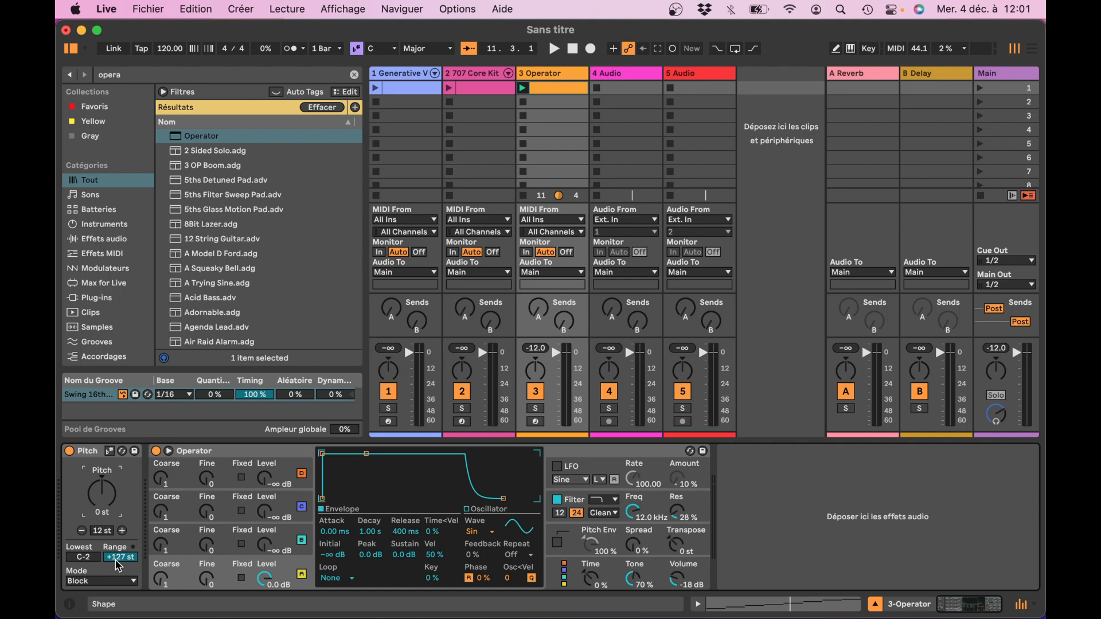
Review the Pitch device's modes, keeping Block, and set Lowest to E3 and Range to +3 st
click(111, 582)
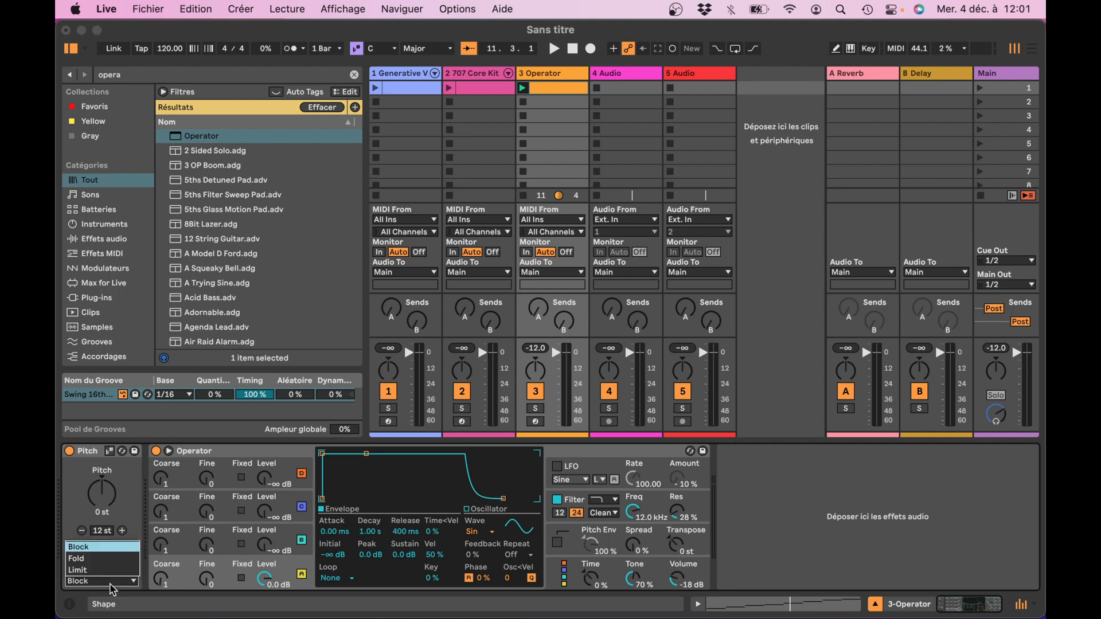
click(111, 584)
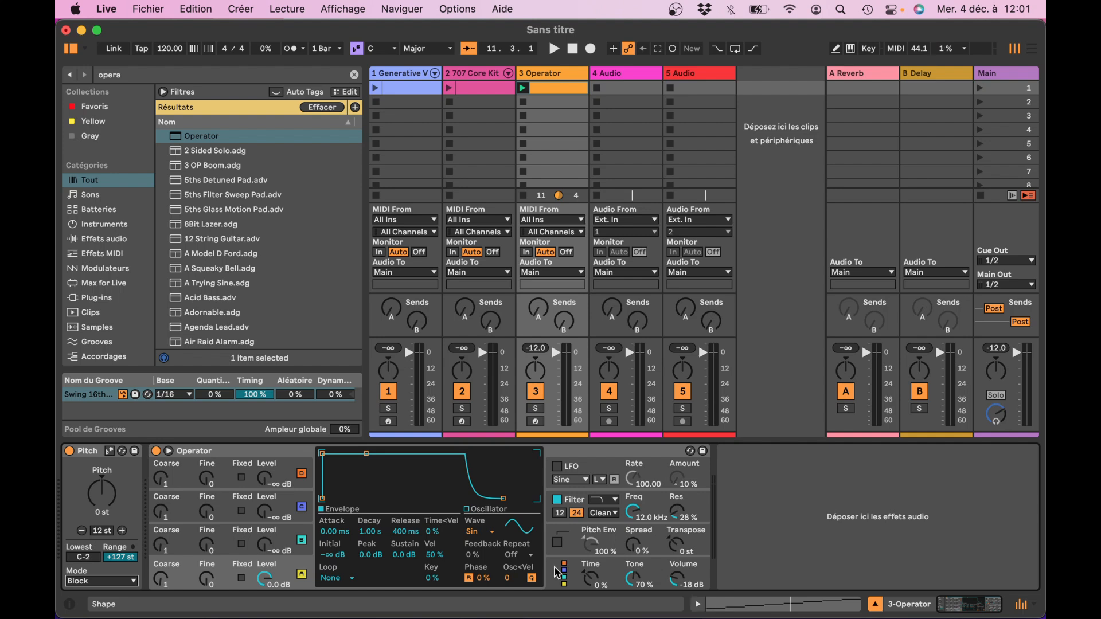
click(95, 563)
mouse_move(95, 563)
mouse_down()
mouse_move(95, 543)
mouse_move(95, 582)
mouse_move(95, 545)
mouse_up()
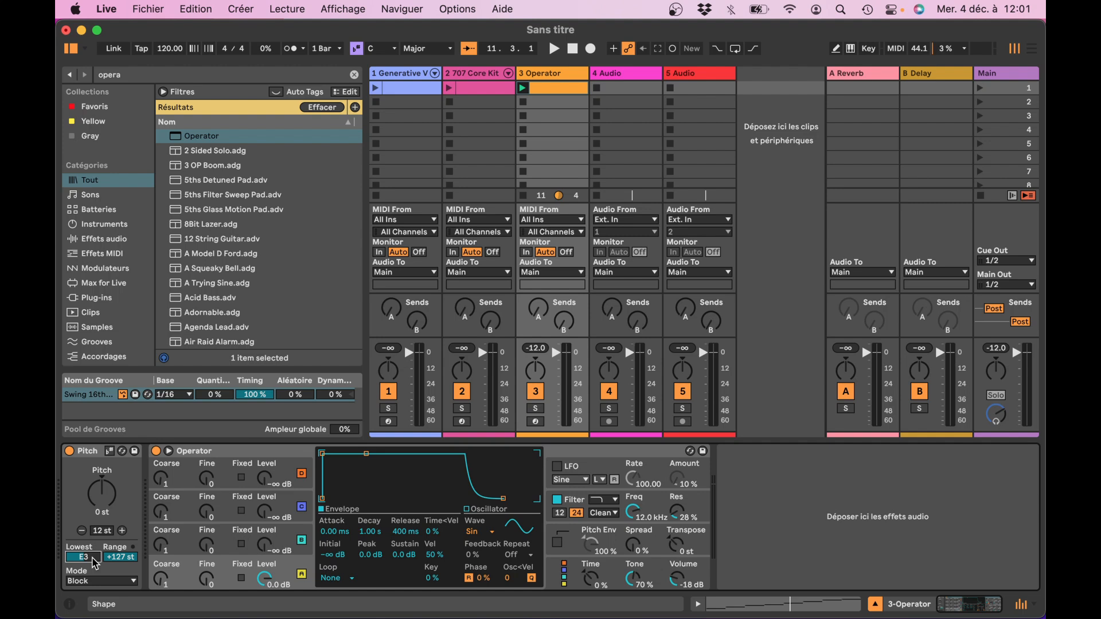
drag(120, 557, 120, 595)
Play the track 3 clip in Block mode and transpose it with the Pitch device to +7 st
key(space)
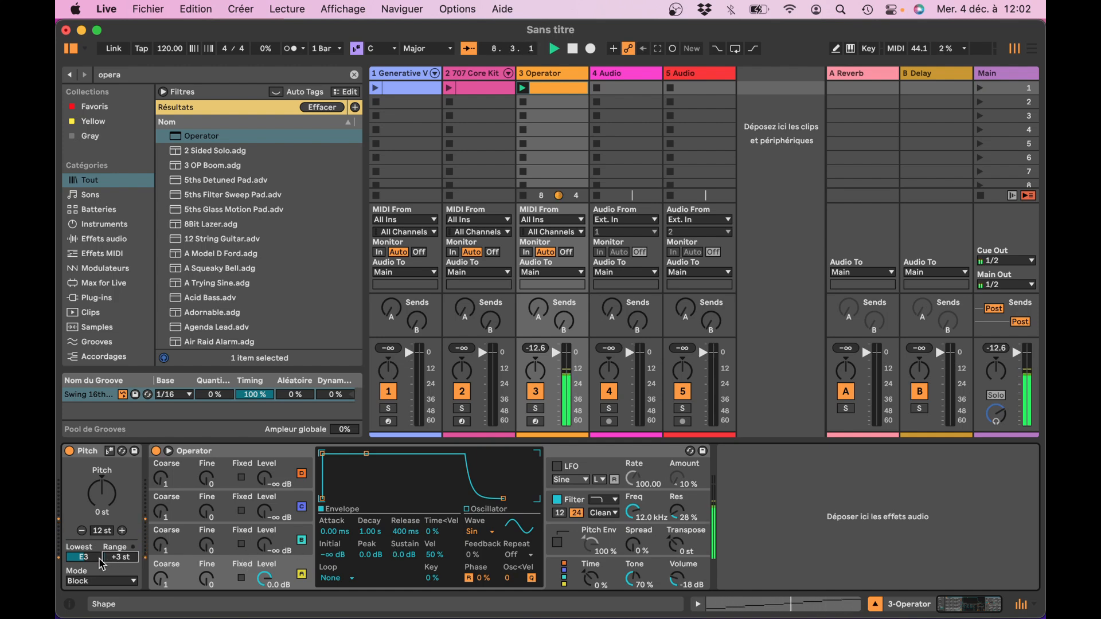
click(102, 492)
drag(101, 492, 101, 471)
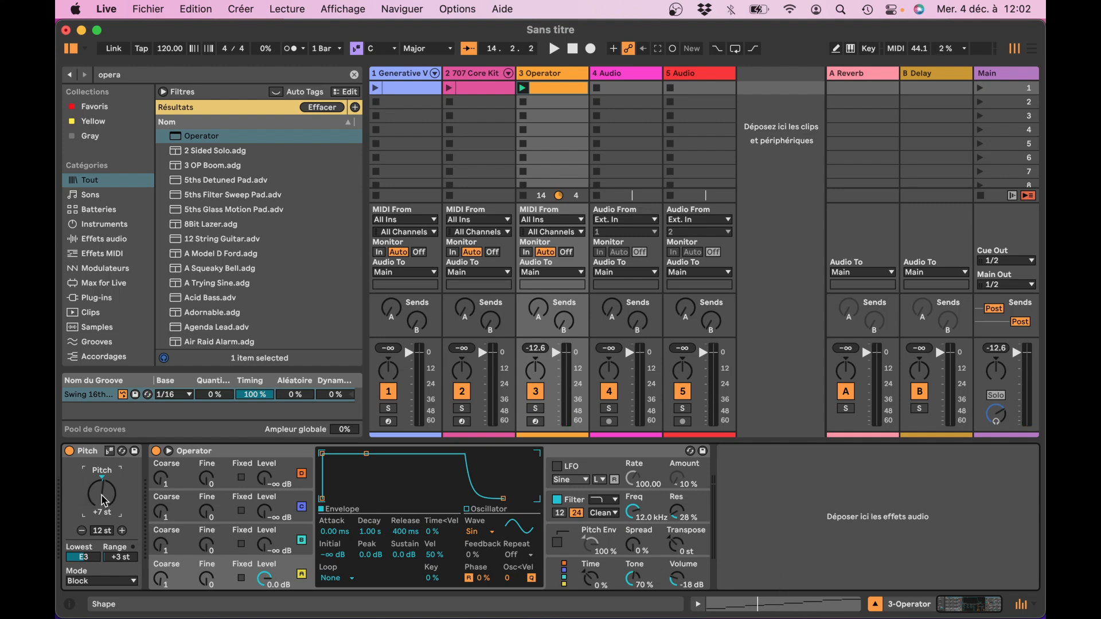
Switch the Pitch device's mode to Limit, reset its transposition to 0 st and play the clip
click(113, 579)
click(110, 574)
double_click(101, 497)
key(space)
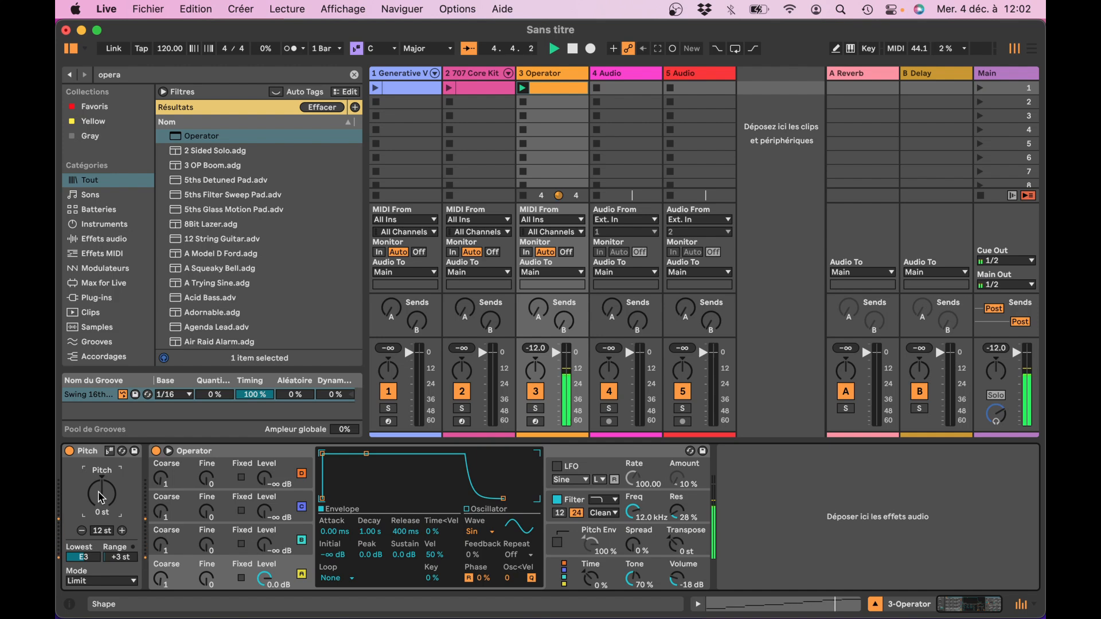
Restart playback in Limit mode and set the Pitch device's transposition to -2 st
key(space)
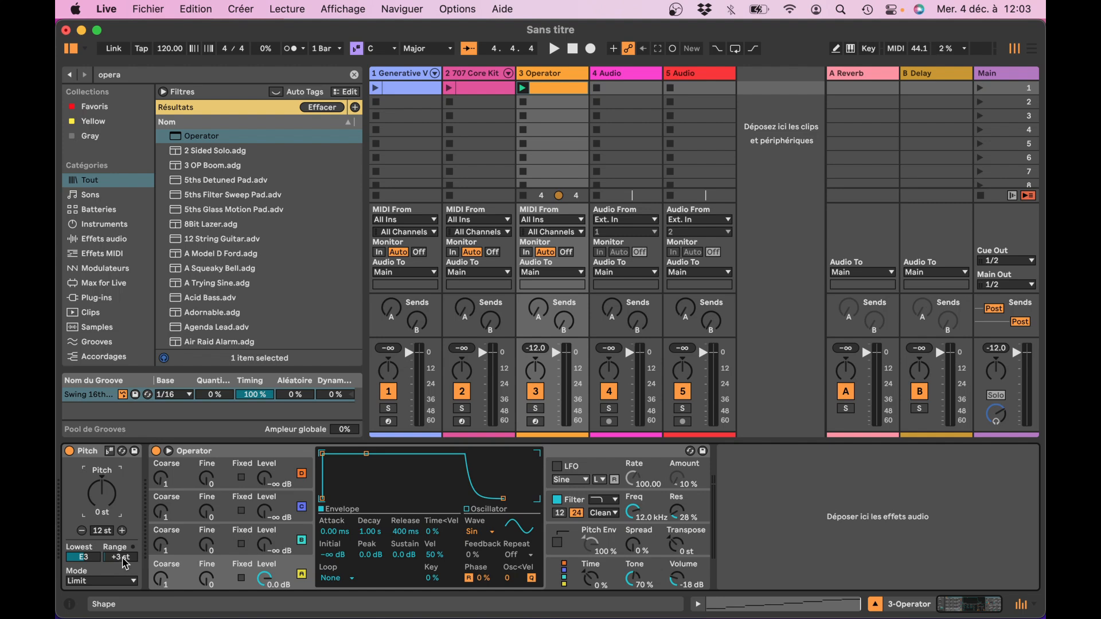
key(space)
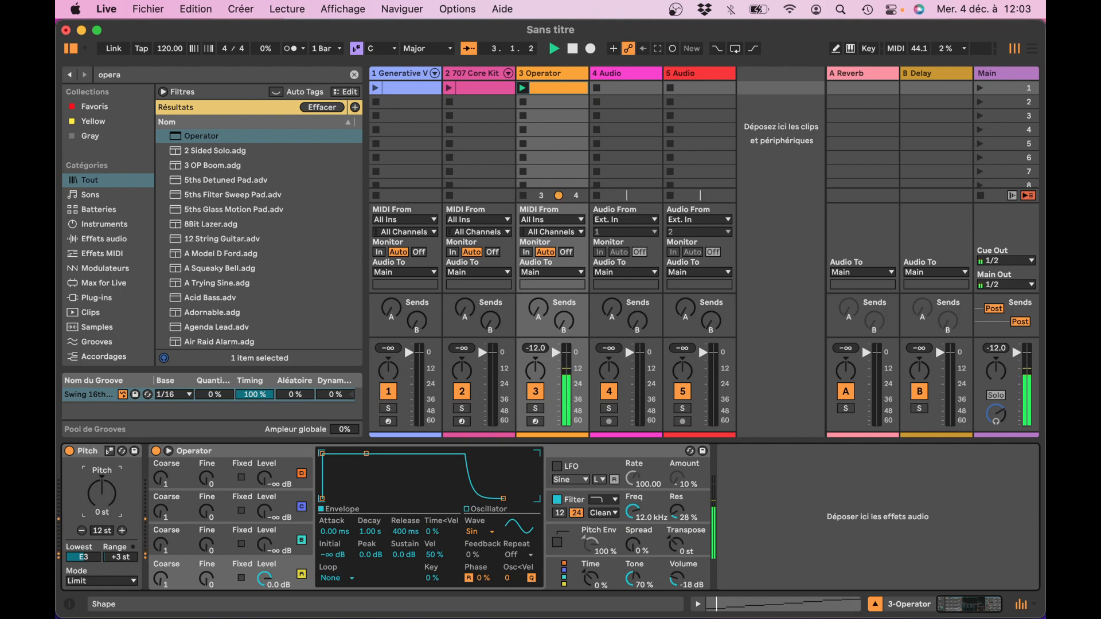
drag(105, 492, 106, 492)
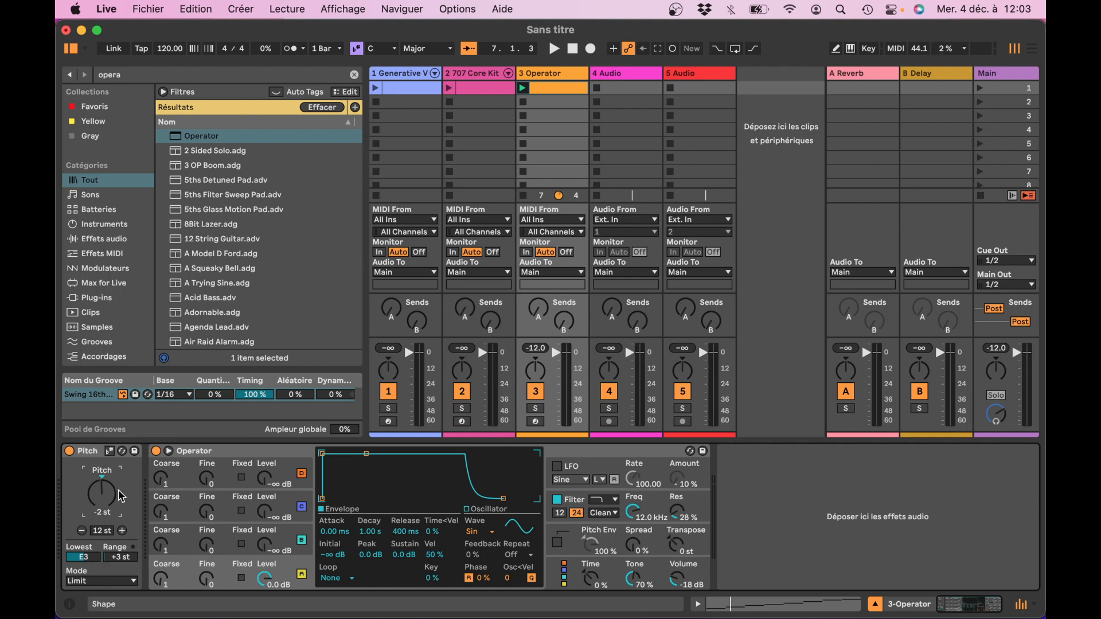
Switch the Pitch device's mode to Fold, reset its transposition to 0 st and play the track 3 clip
click(121, 581)
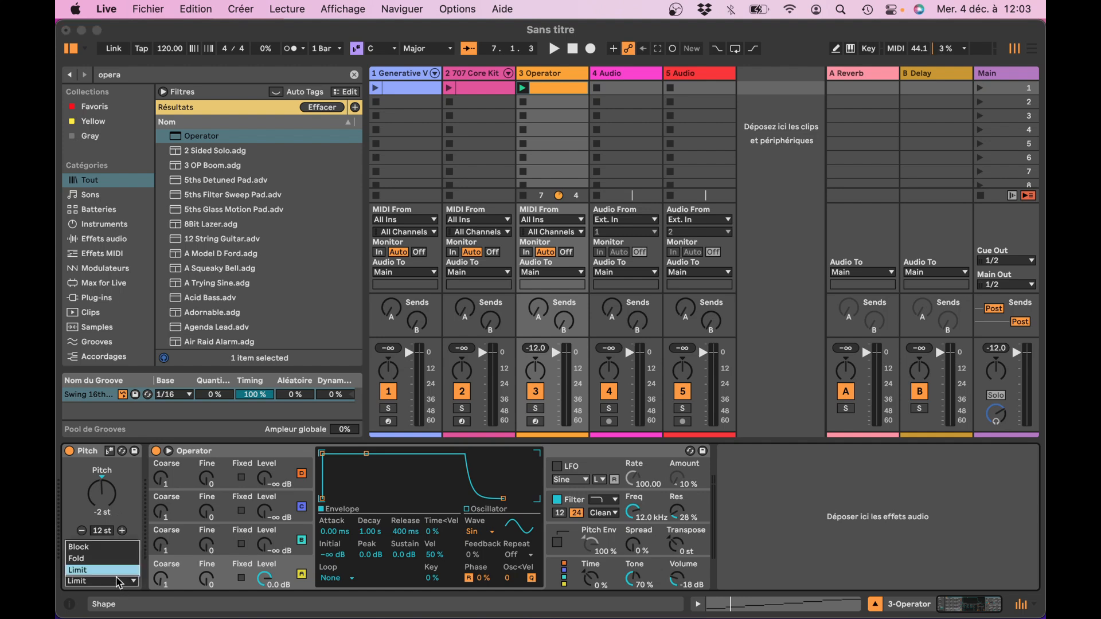
click(114, 567)
double_click(109, 504)
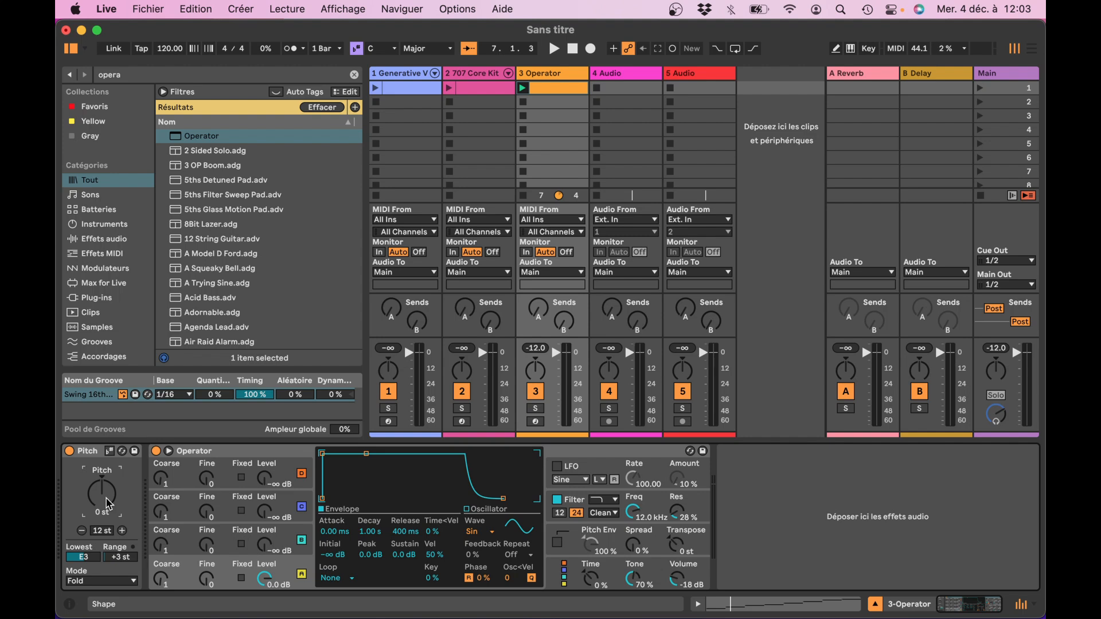
key(space)
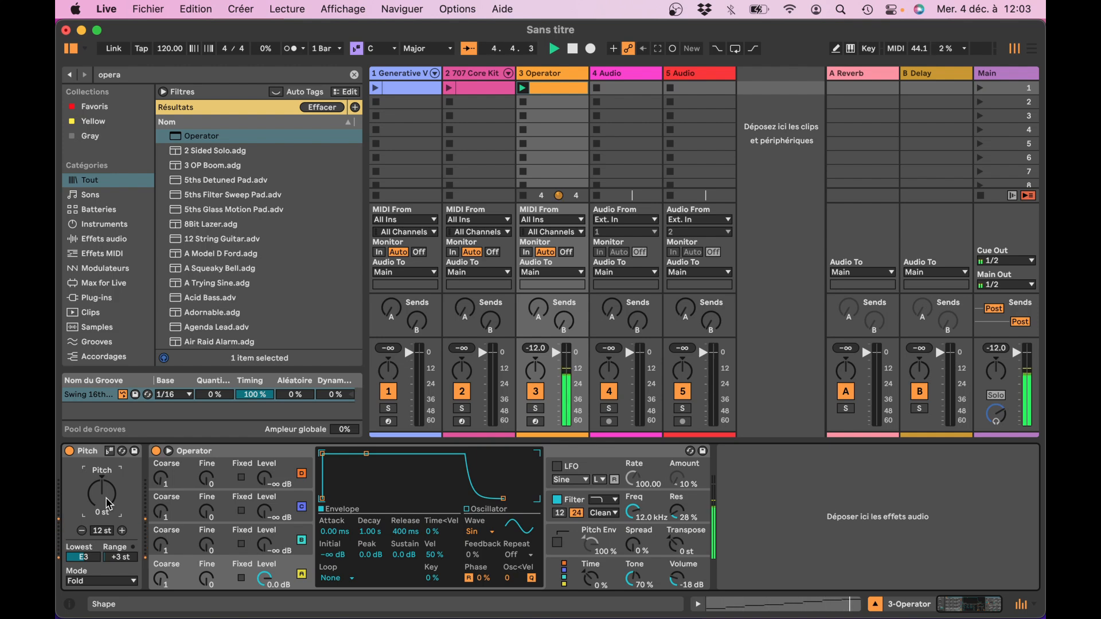
key(space)
Group the Pitch device into a MIDI Effect Rack and restrict its chain's key zone to E3–G3
click(94, 457)
key(super+g)
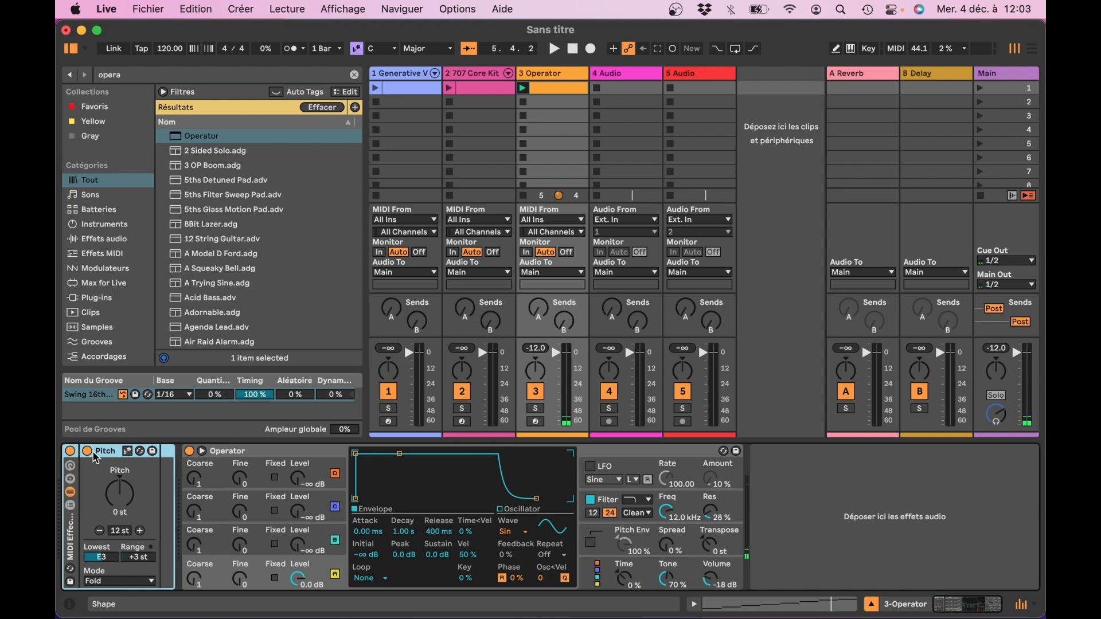
click(70, 505)
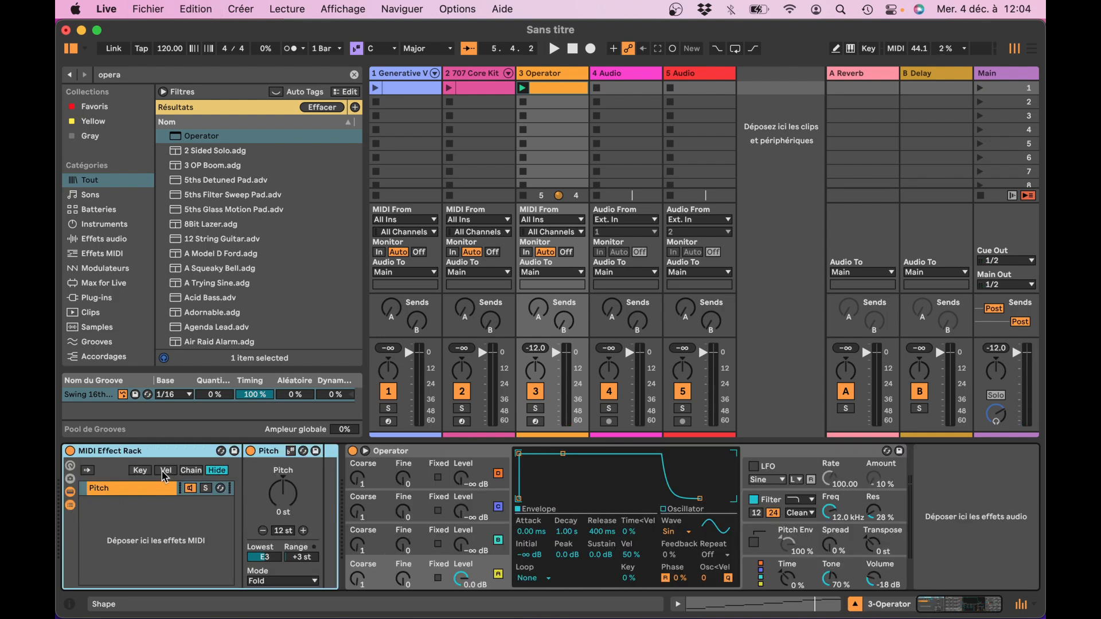
click(139, 470)
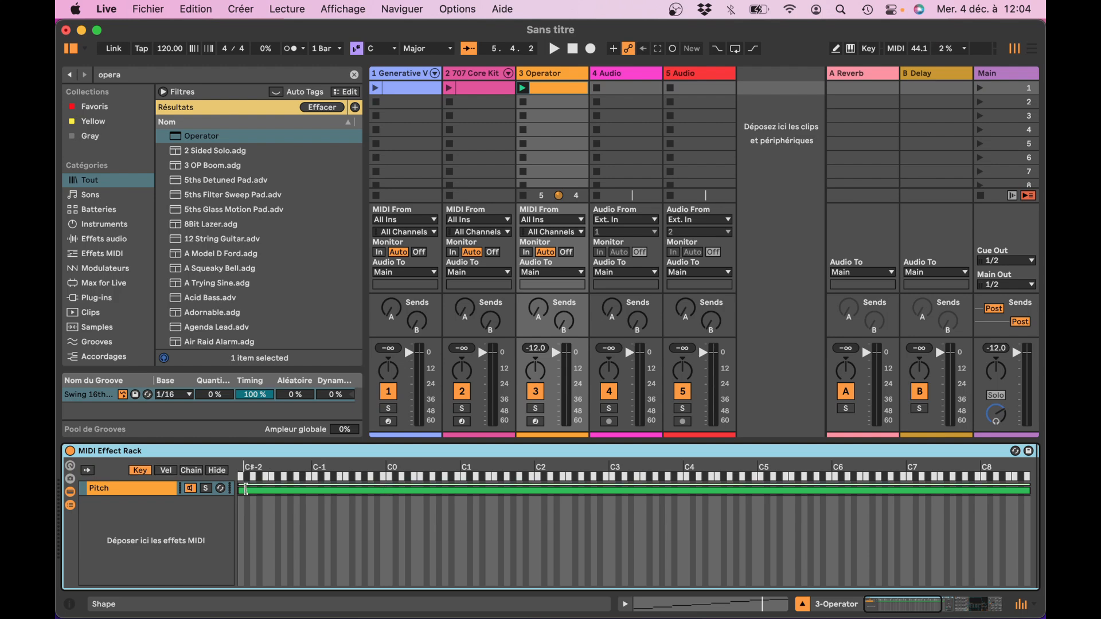
mouse_move(238, 491)
mouse_down()
mouse_move(658, 487)
mouse_move(637, 486)
mouse_up()
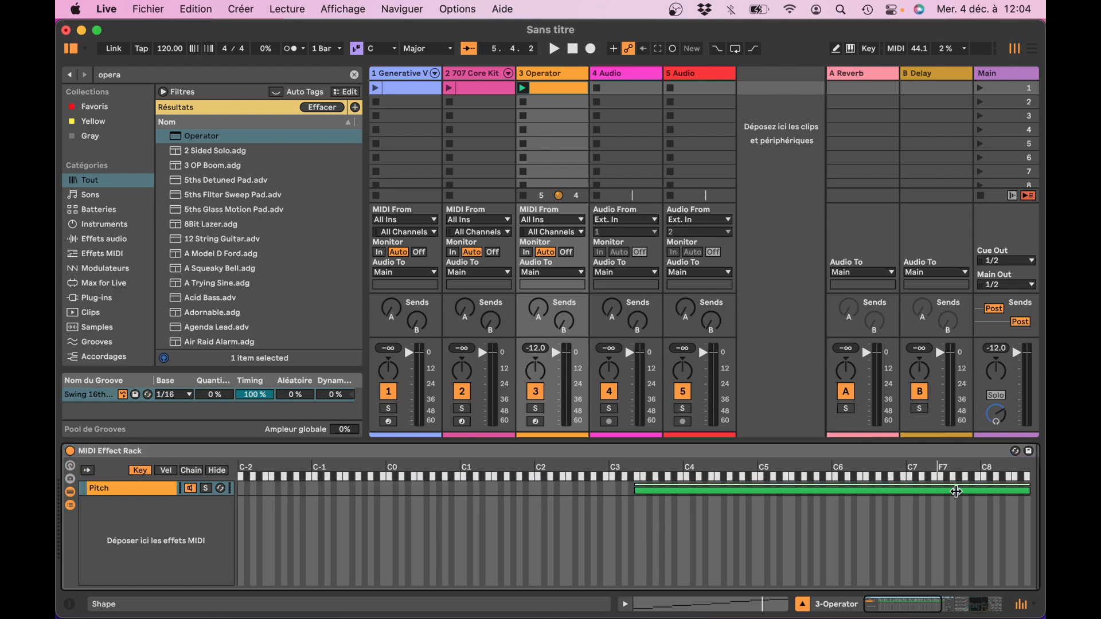
drag(1026, 491, 657, 487)
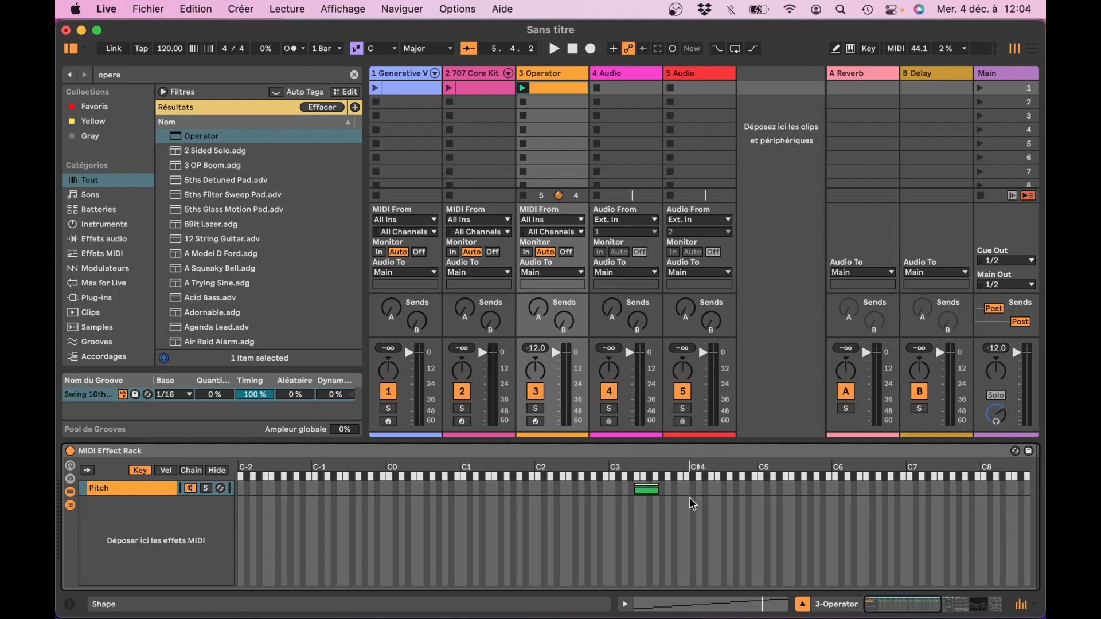
Play the clip briefly through the restricted key zone and extend the zone back to the full keyboard range
key(space)
key(space)
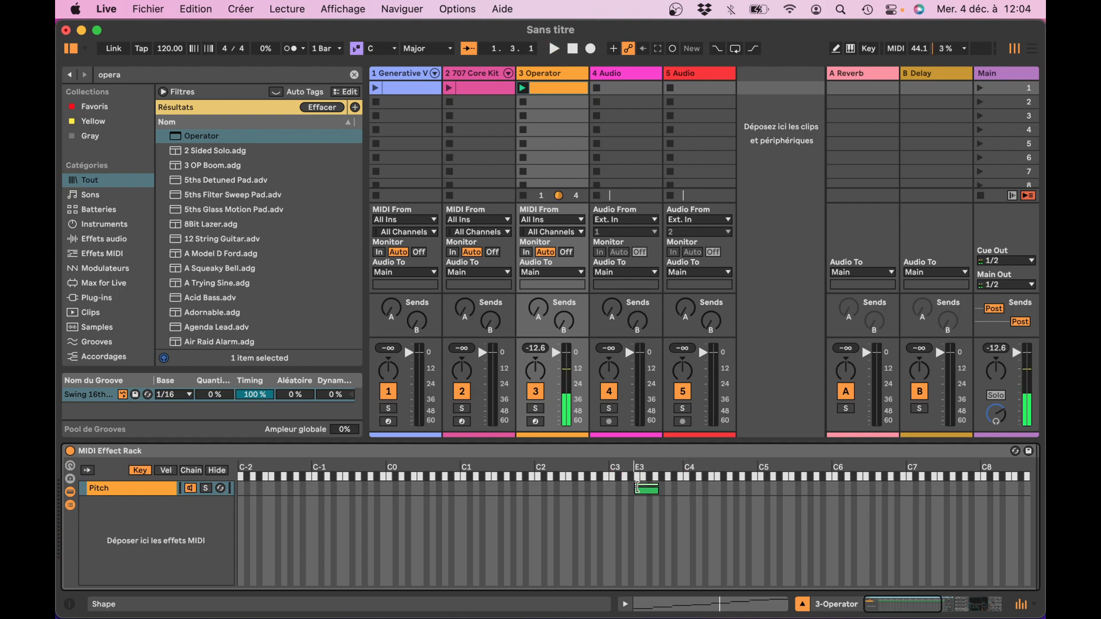
drag(636, 488, 238, 488)
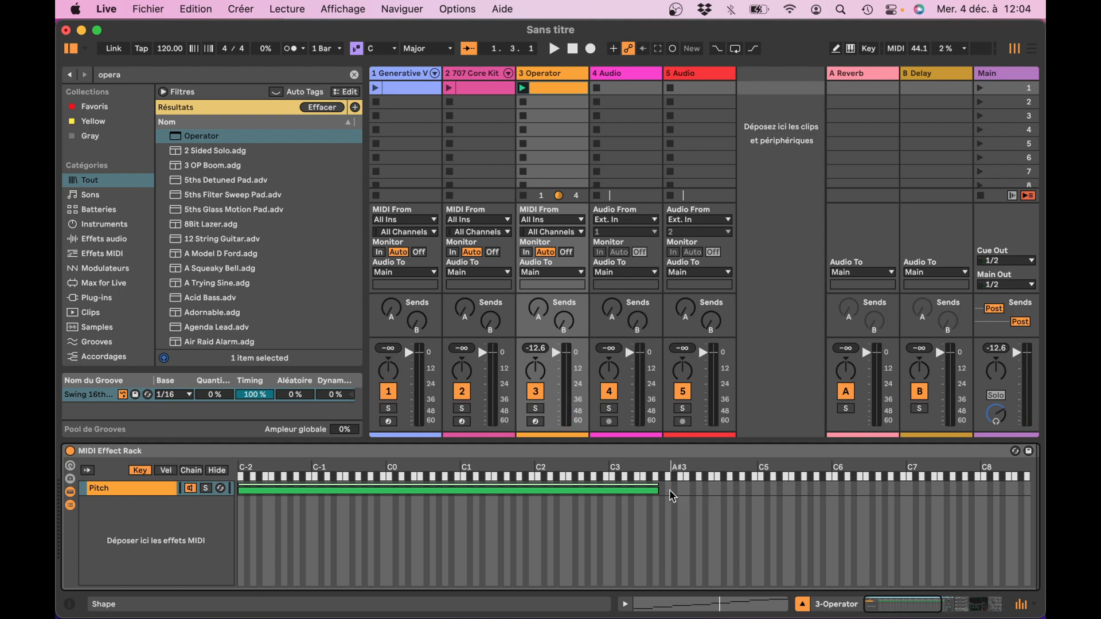
drag(657, 490, 1041, 497)
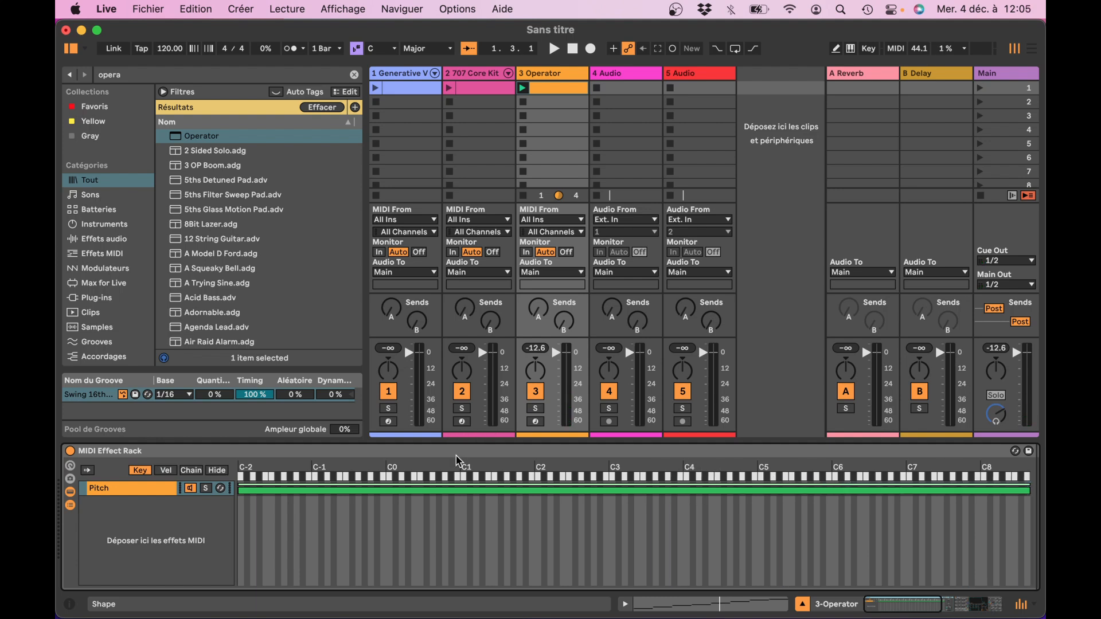
Ungroup the MIDI Effect Rack and replay the track 3 clip with the Pitch device in Fold mode
right_click(441, 451)
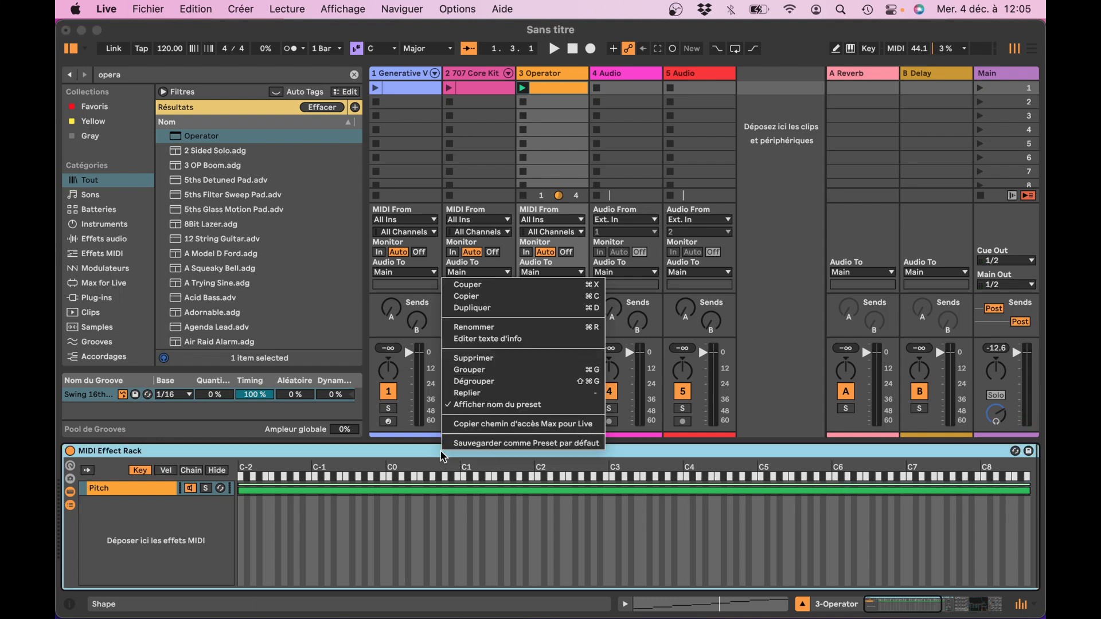
click(468, 383)
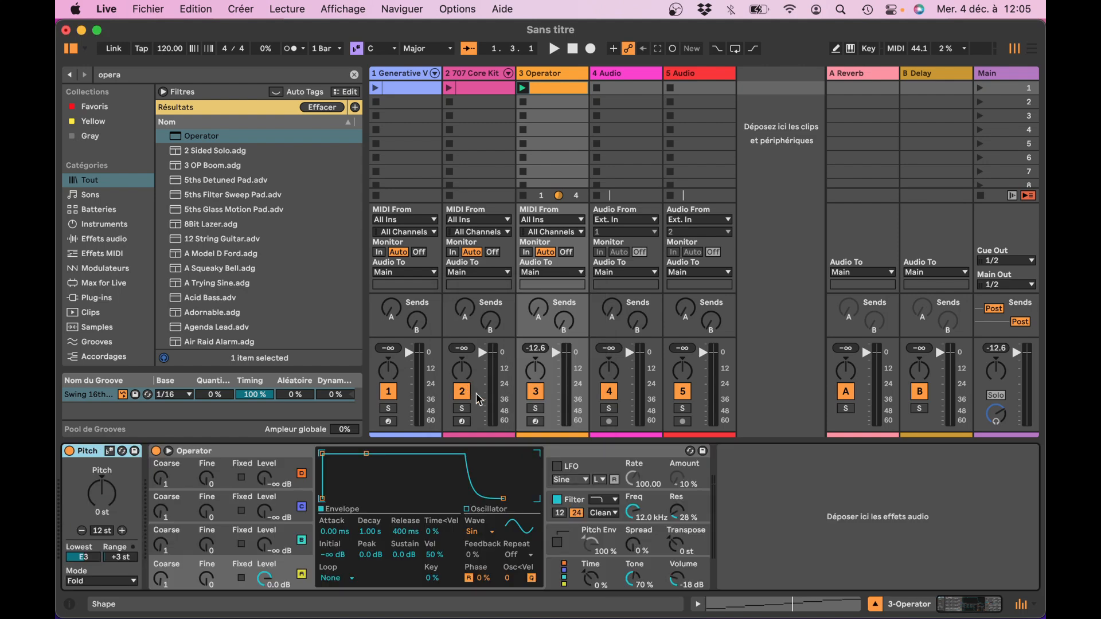
key(space)
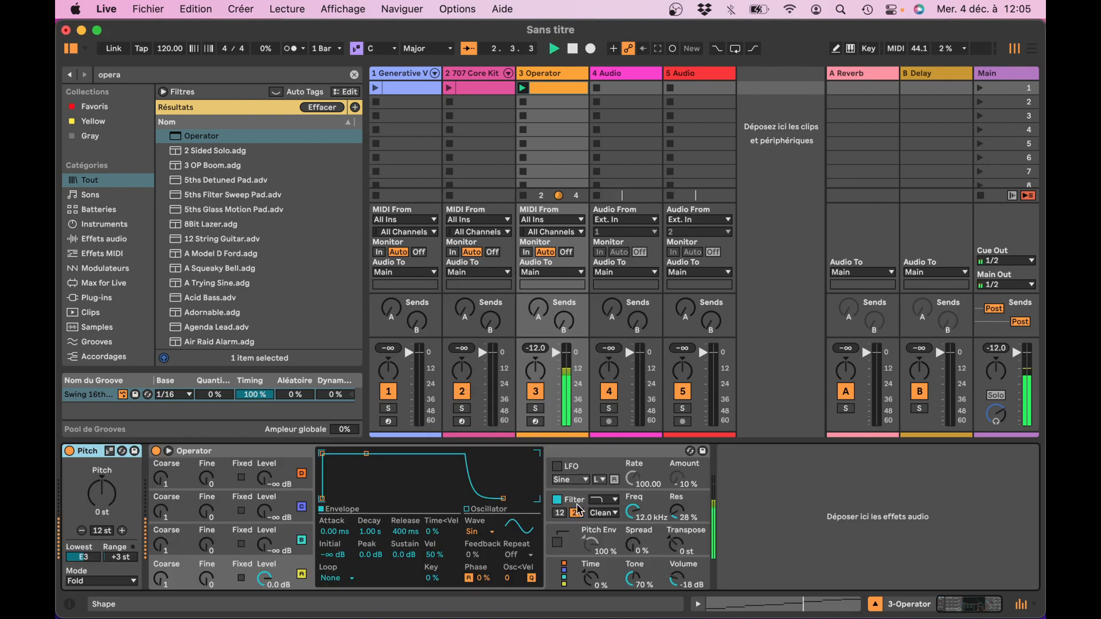
key(space)
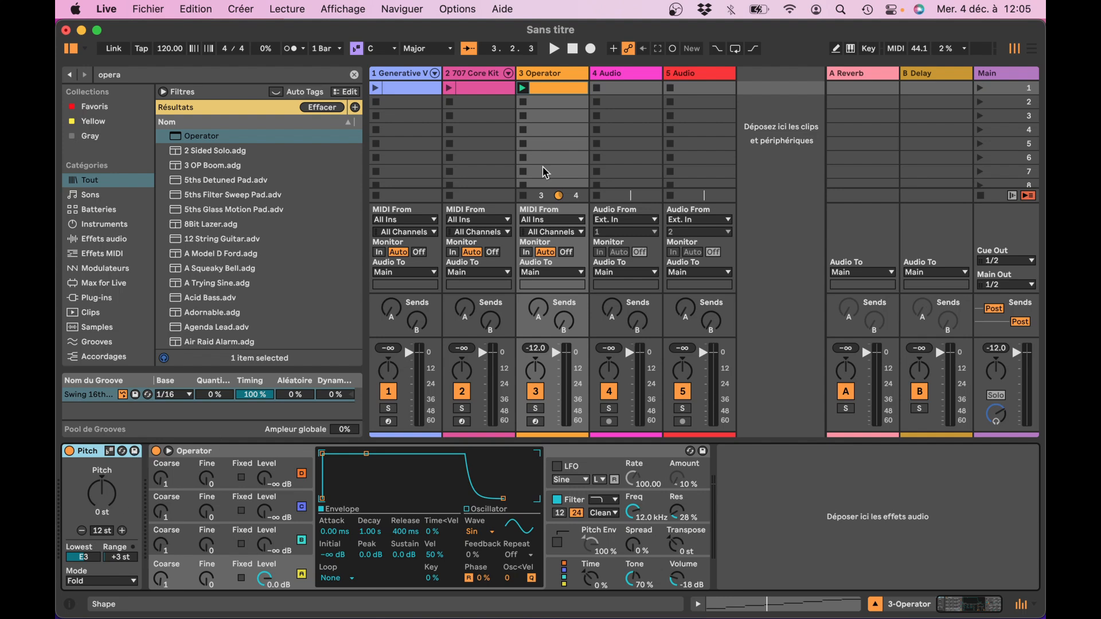
double_click(568, 101)
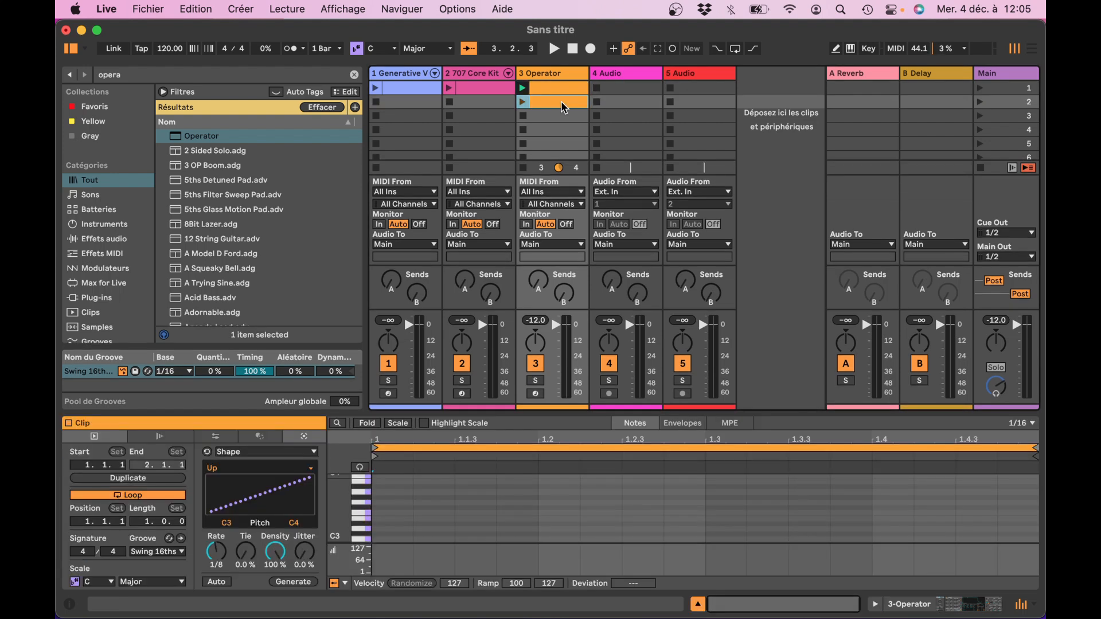
click(223, 439)
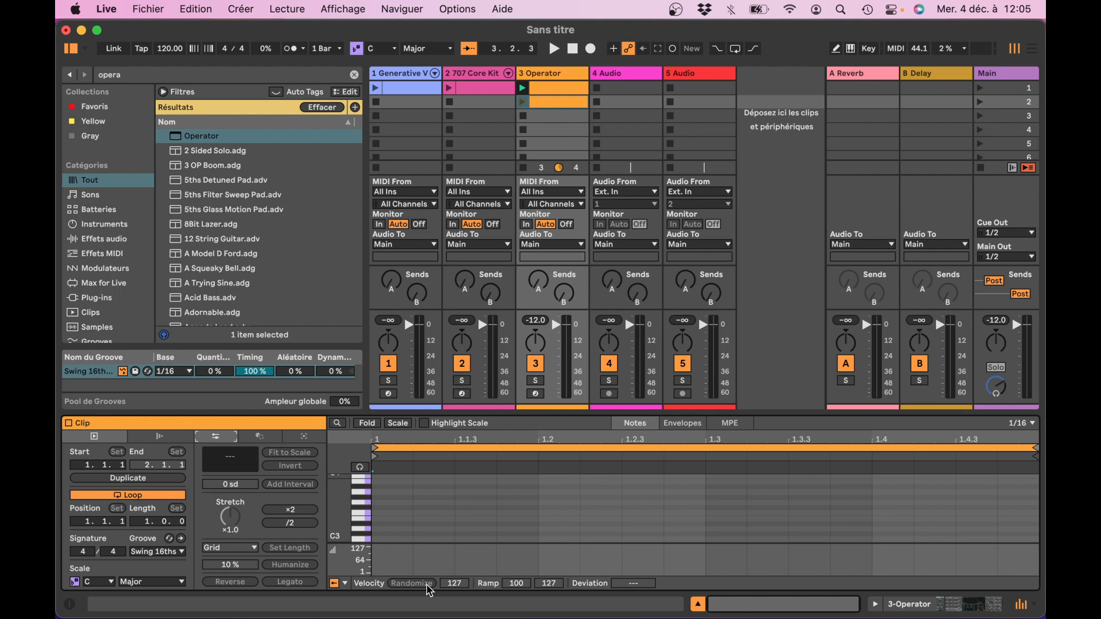
click(554, 105)
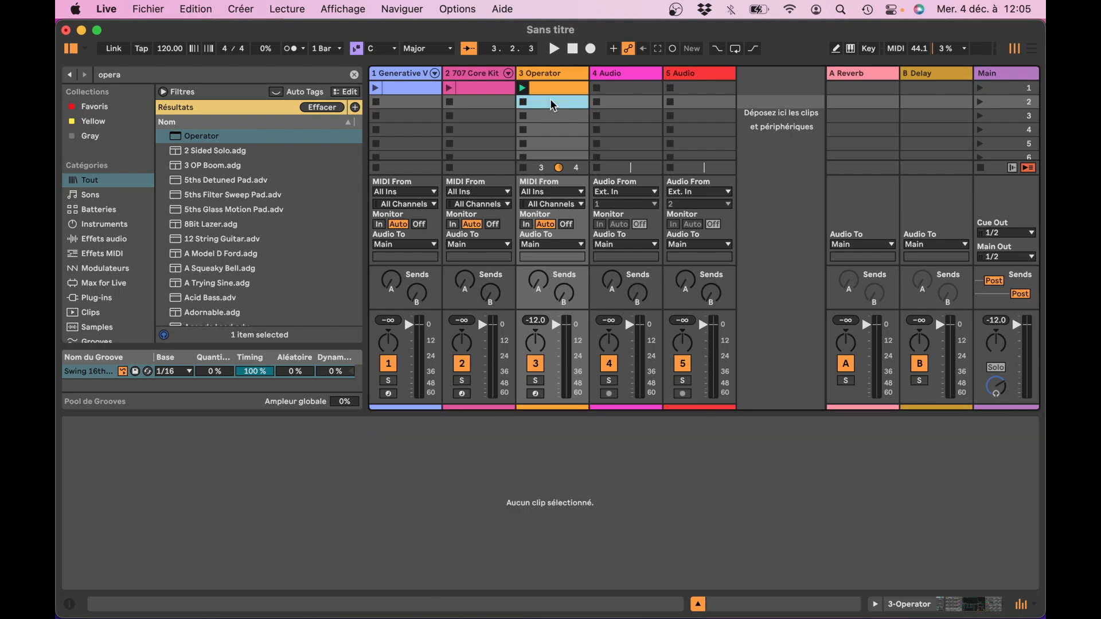
Copy the track 1 clip into the second slot of track 3 and show that track's devices
drag(415, 88, 569, 103)
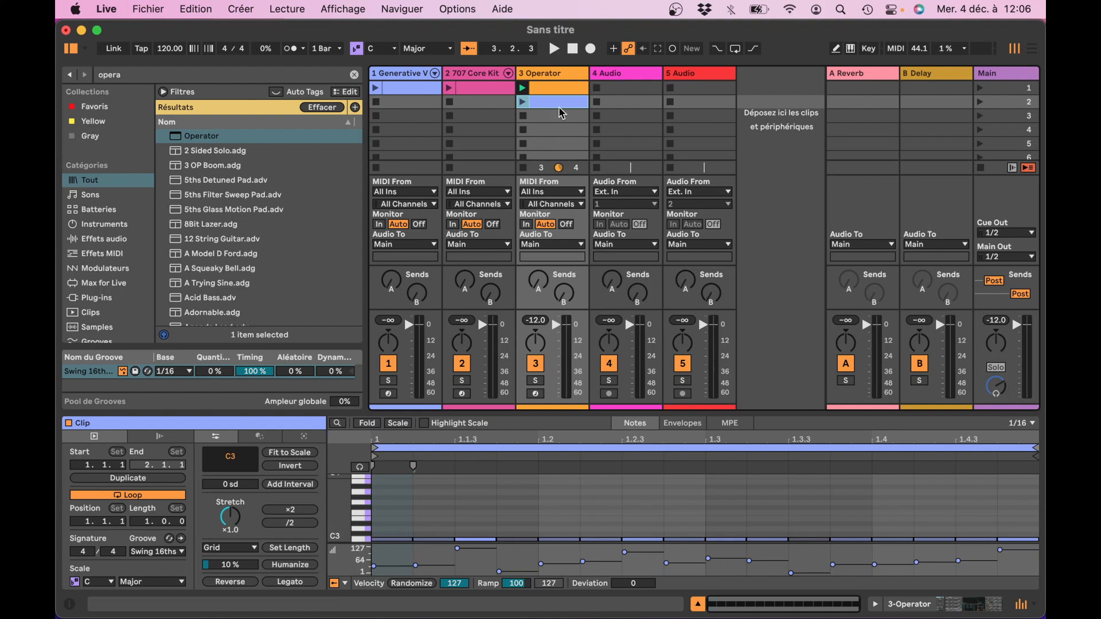
key(shift+Tab)
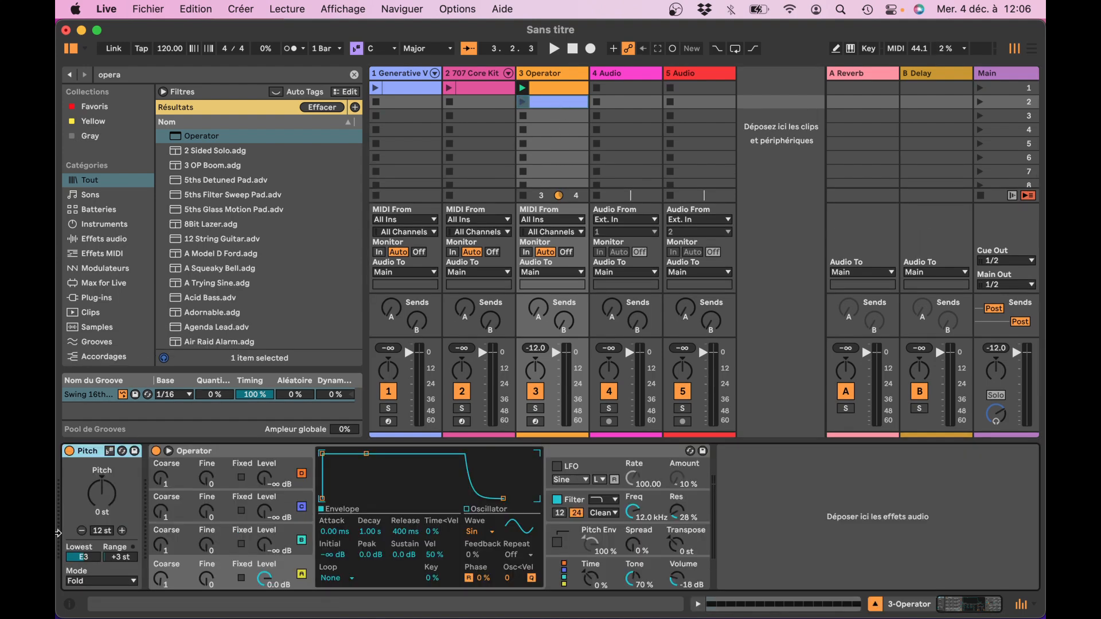
Search the browser for "express", add Expression Control before the Pitch device and set it to Remote
click(146, 75)
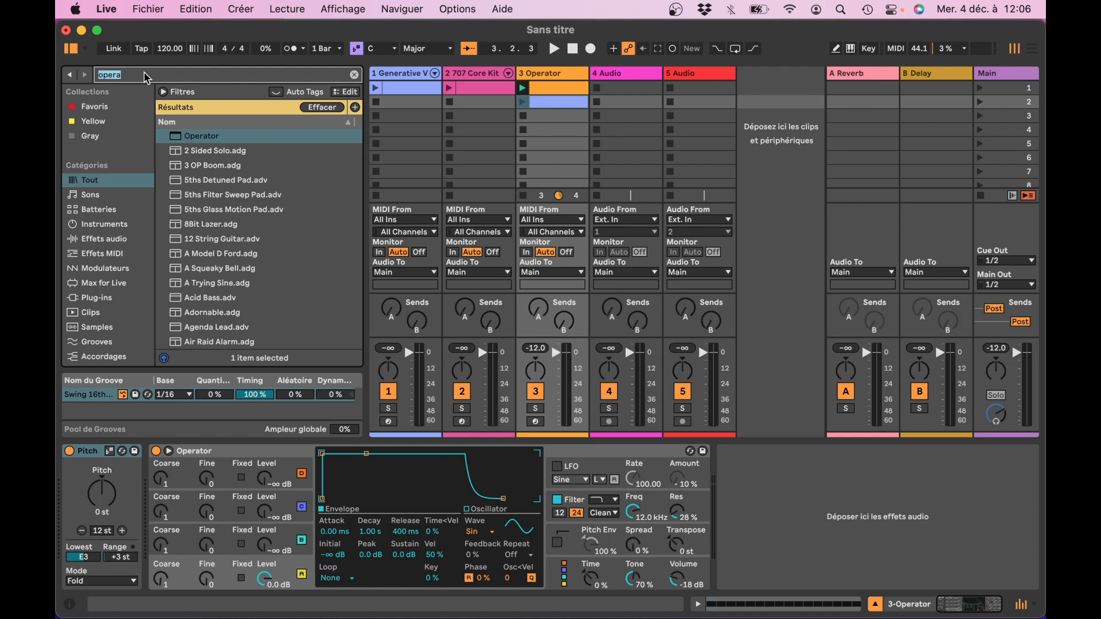
text(express)
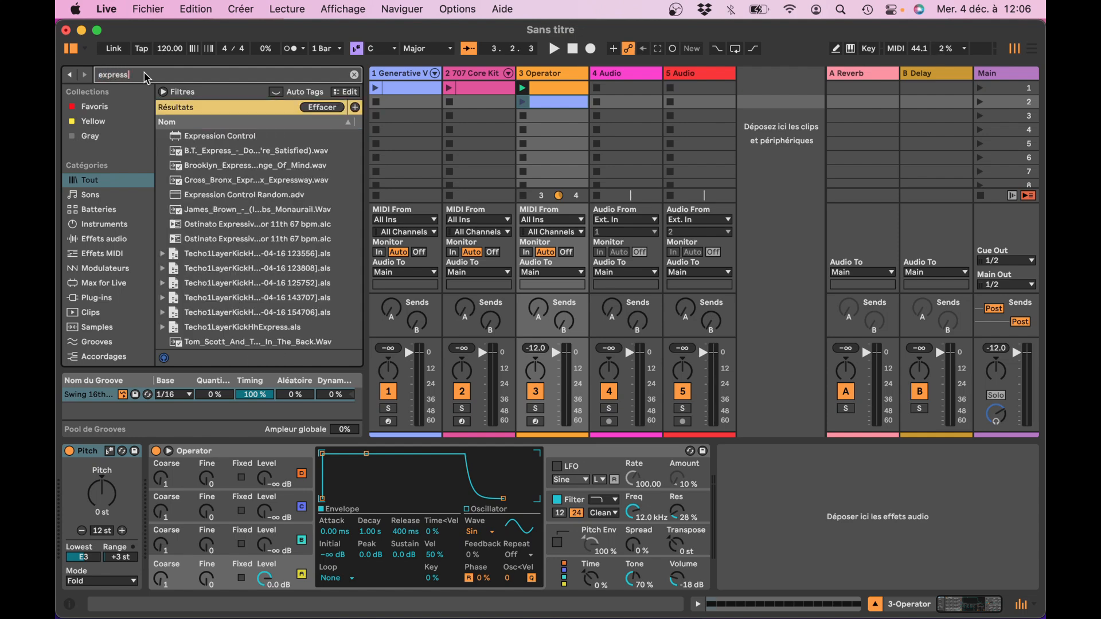
click(189, 137)
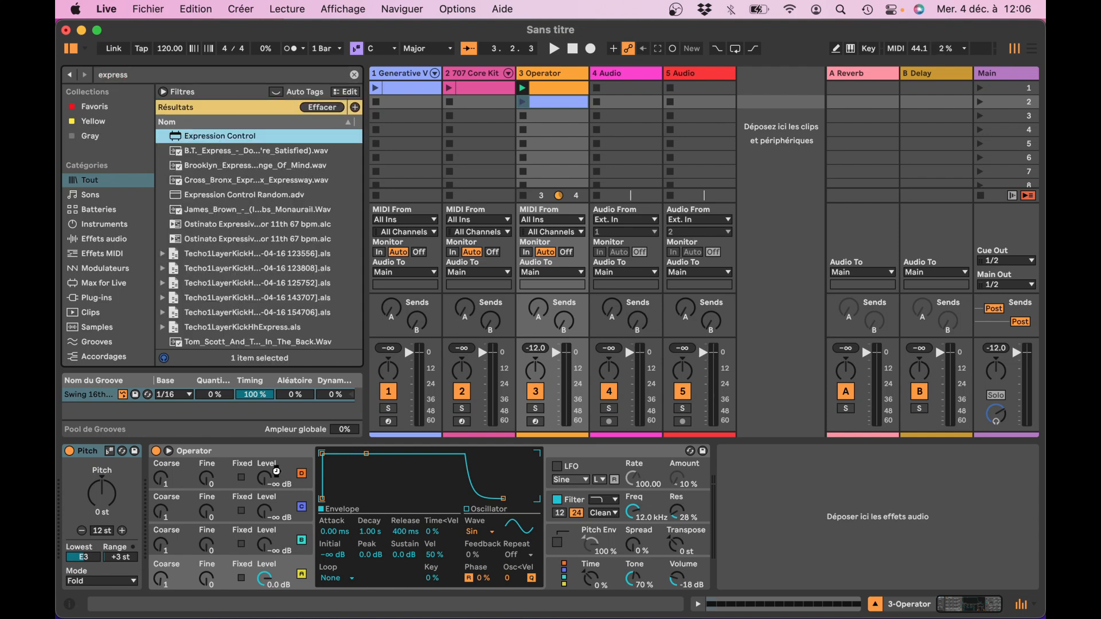
drag(270, 454, 67, 469)
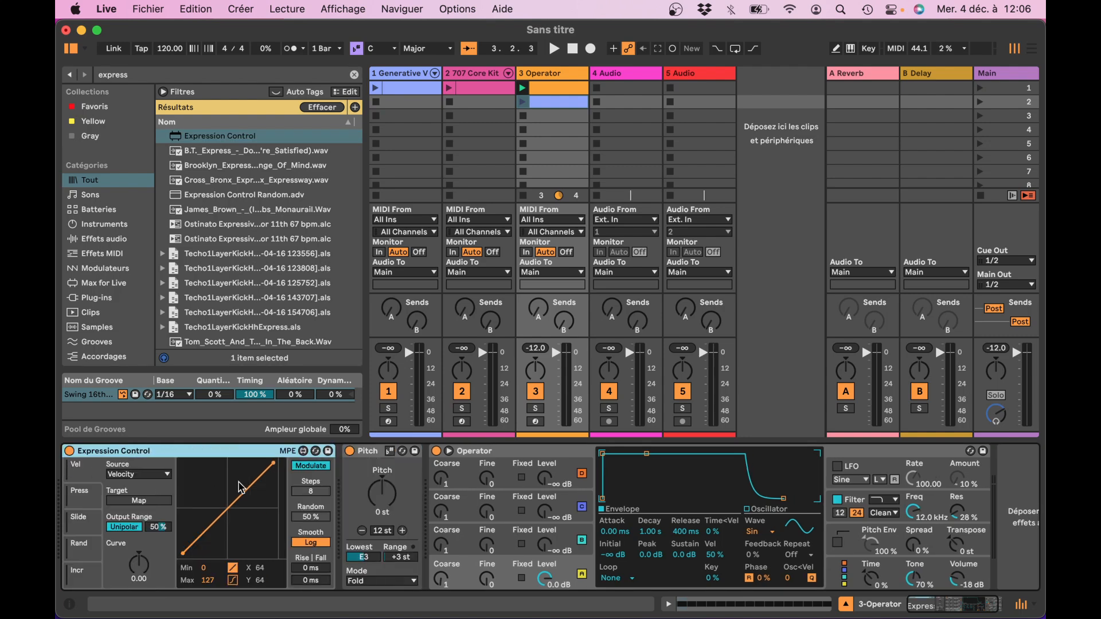
click(302, 468)
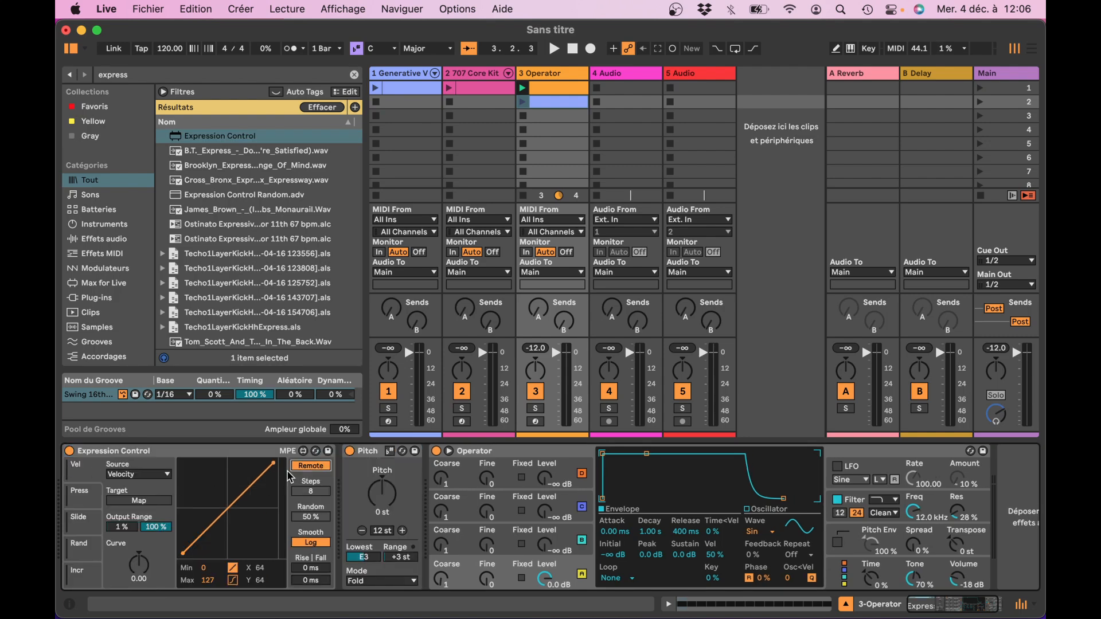
Reset the Pitch device to Lowest C-2 and Range +127 st, and map Expression Control's Velocity source to its transposition
click(370, 558)
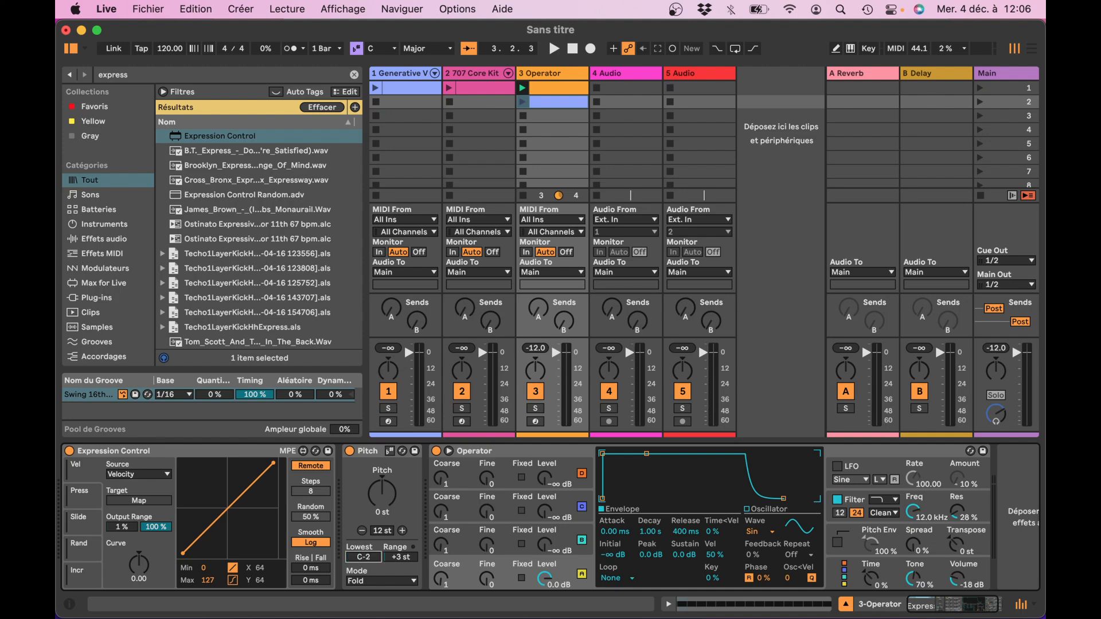
click(405, 558)
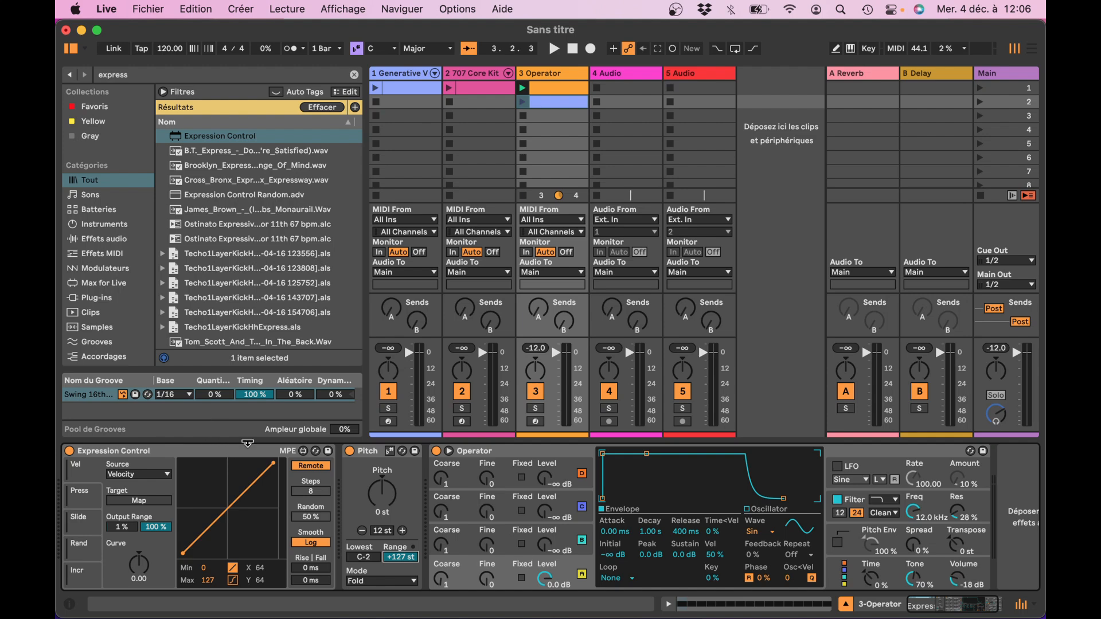
click(140, 500)
click(381, 492)
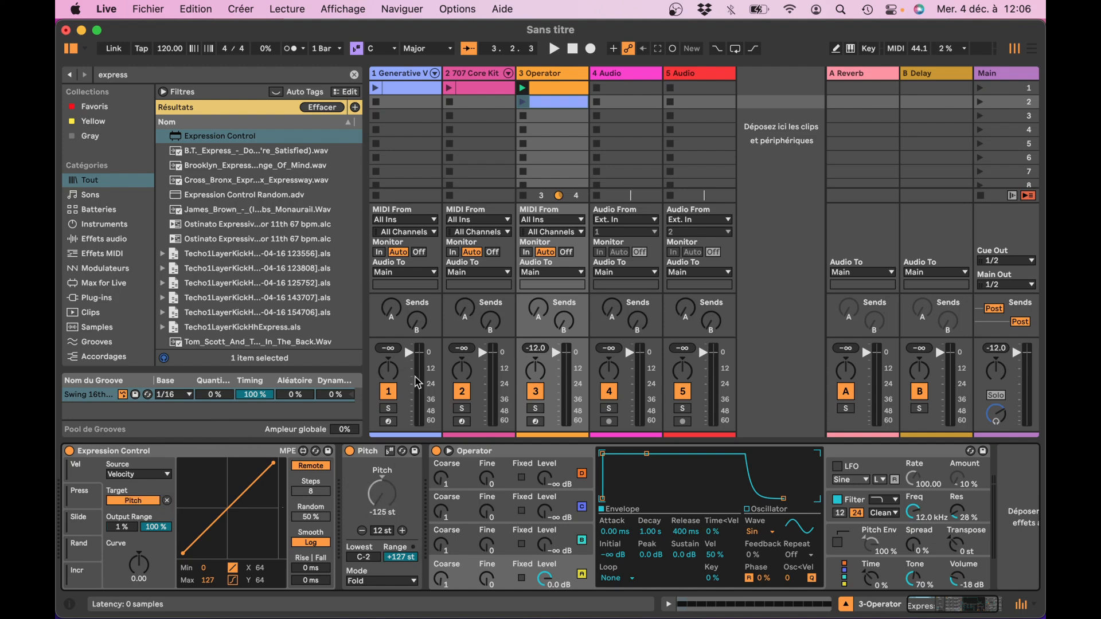
Play the second clip on track 3 and set the Pitch device's Lowest to C#2 and Range to +6 st
click(523, 104)
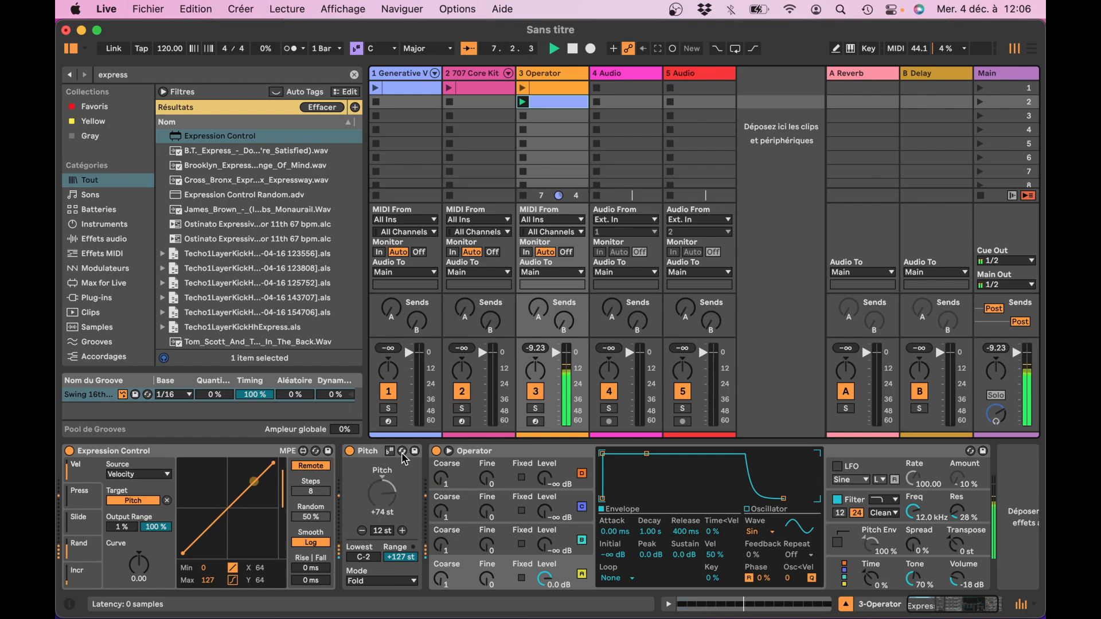
click(363, 558)
drag(363, 557, 404, 608)
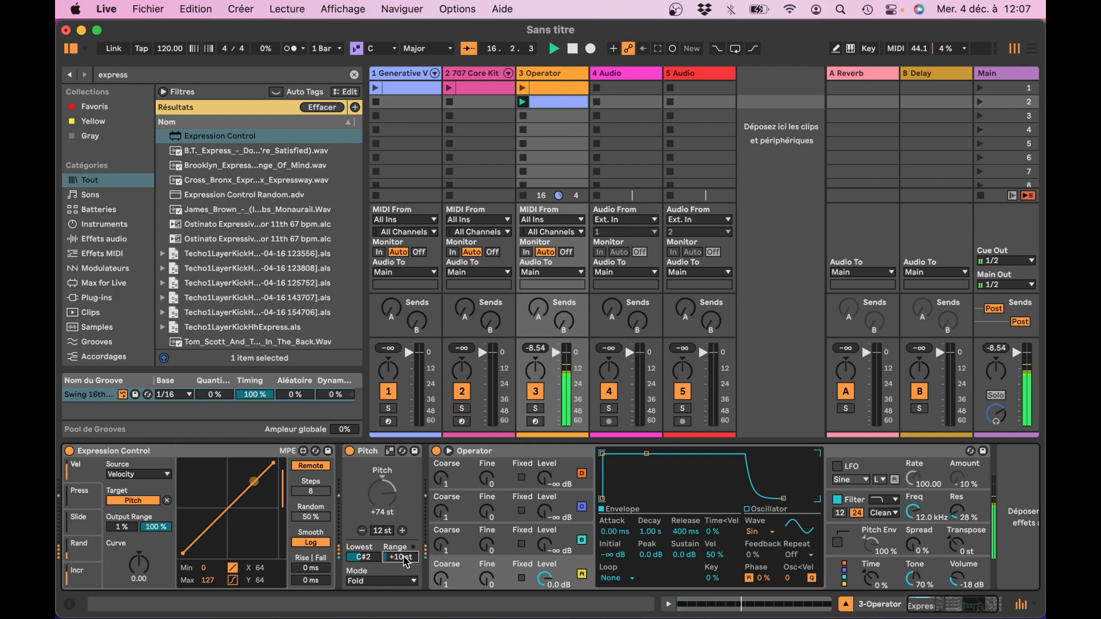
drag(404, 559, 404, 566)
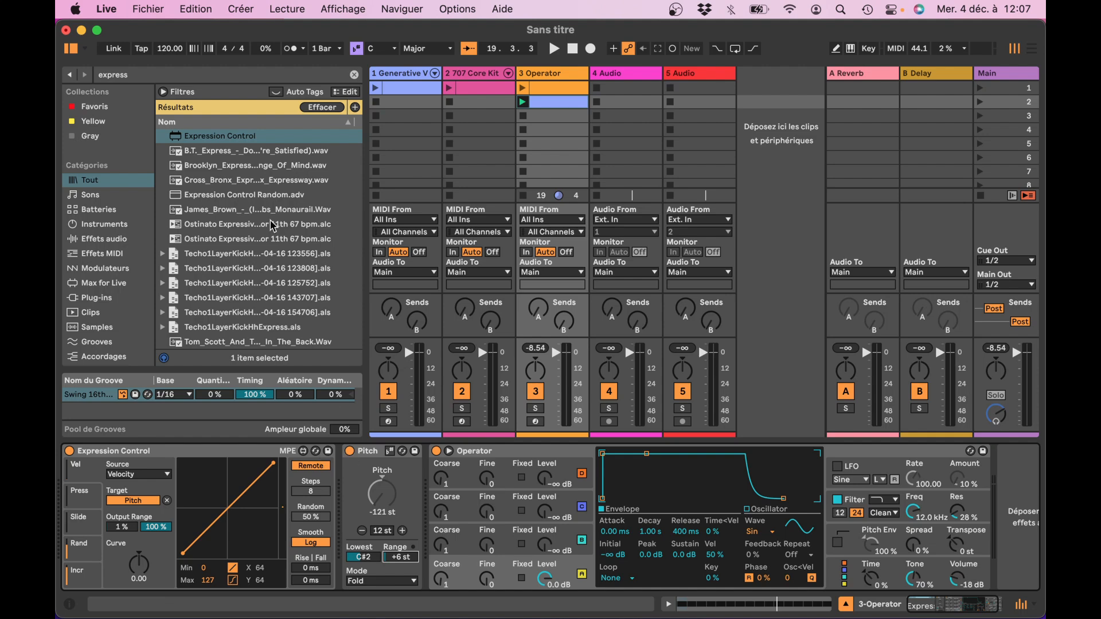
Search the browser for "pitch", add a second Pitch device before Operator and raise its transposition during playback
click(212, 76)
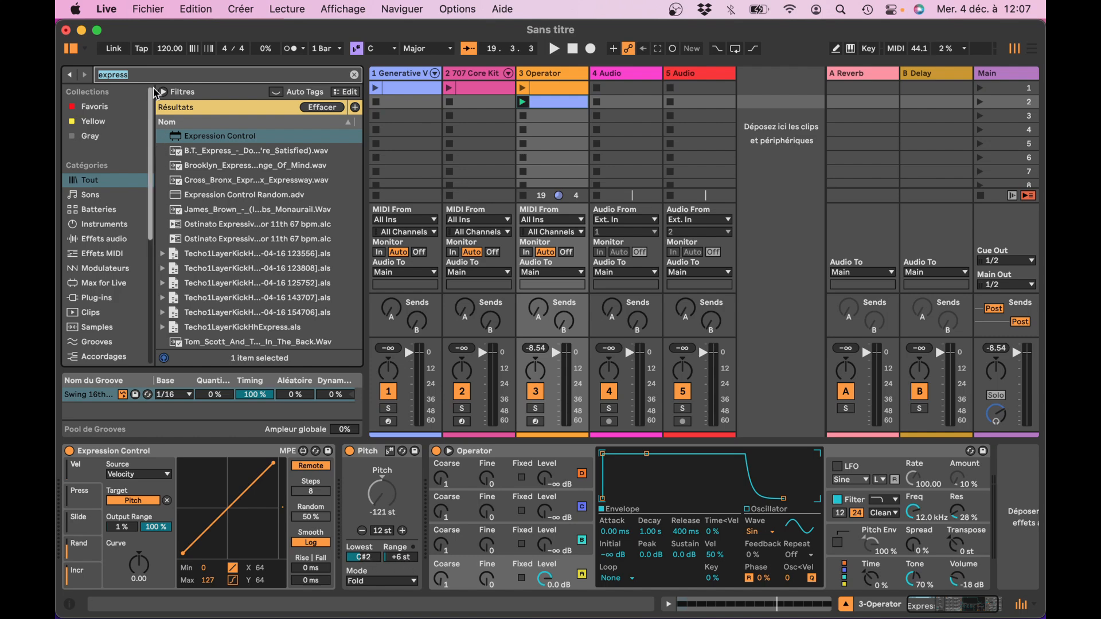
text(pitch)
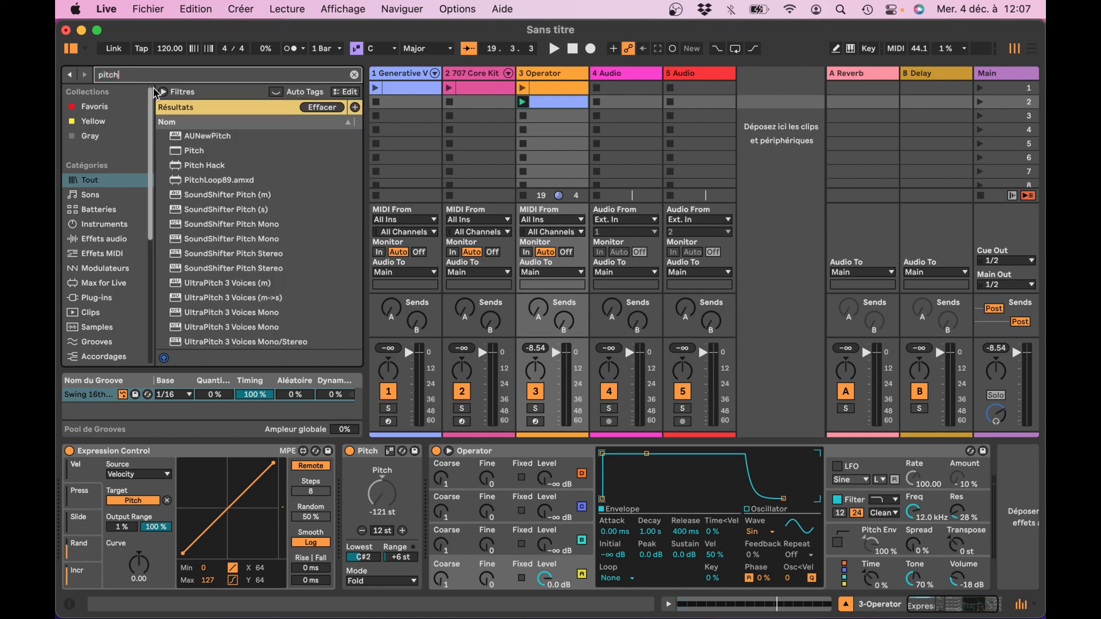
double_click(176, 151)
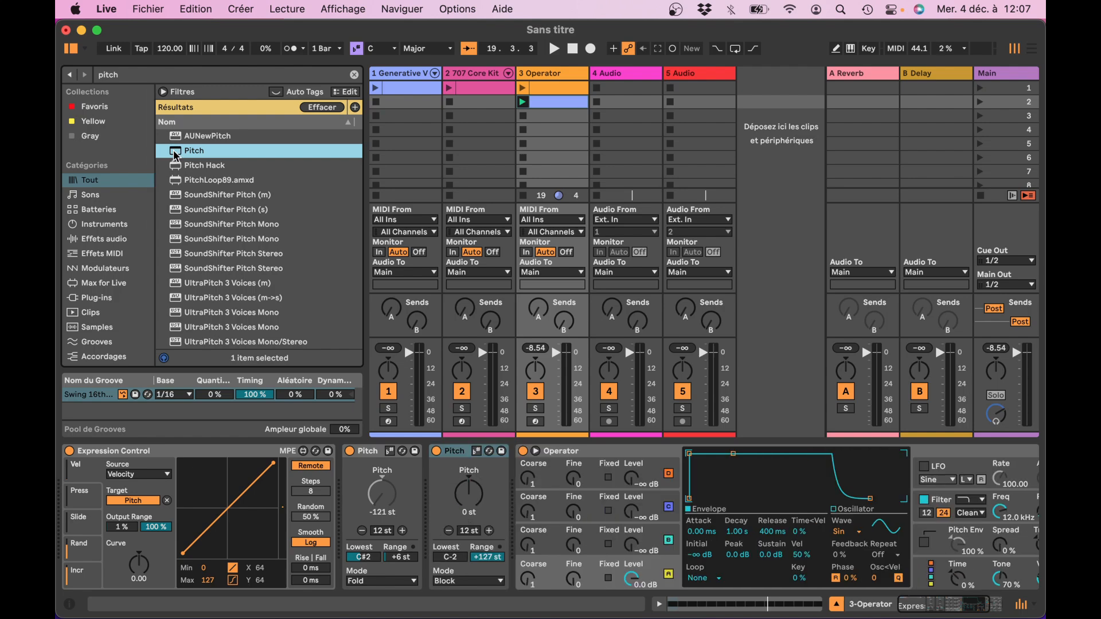
key(space)
drag(469, 494, 469, 487)
Search the browser for "note echo", add Note Echo before Operator, and set its feedback to 0% and input to Mute
click(155, 78)
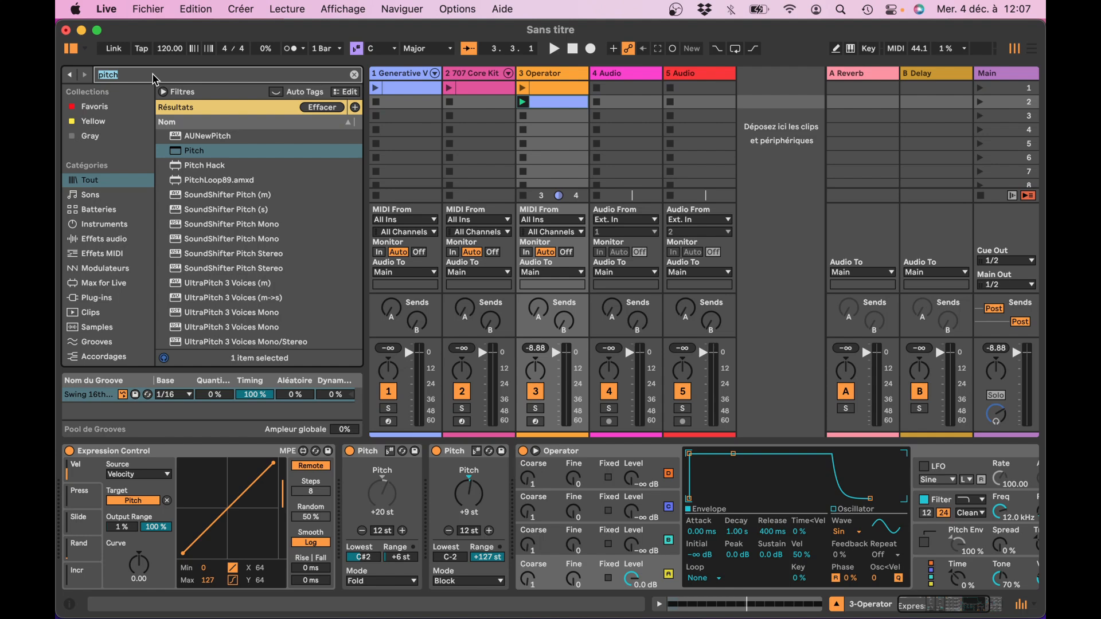
text(note echo)
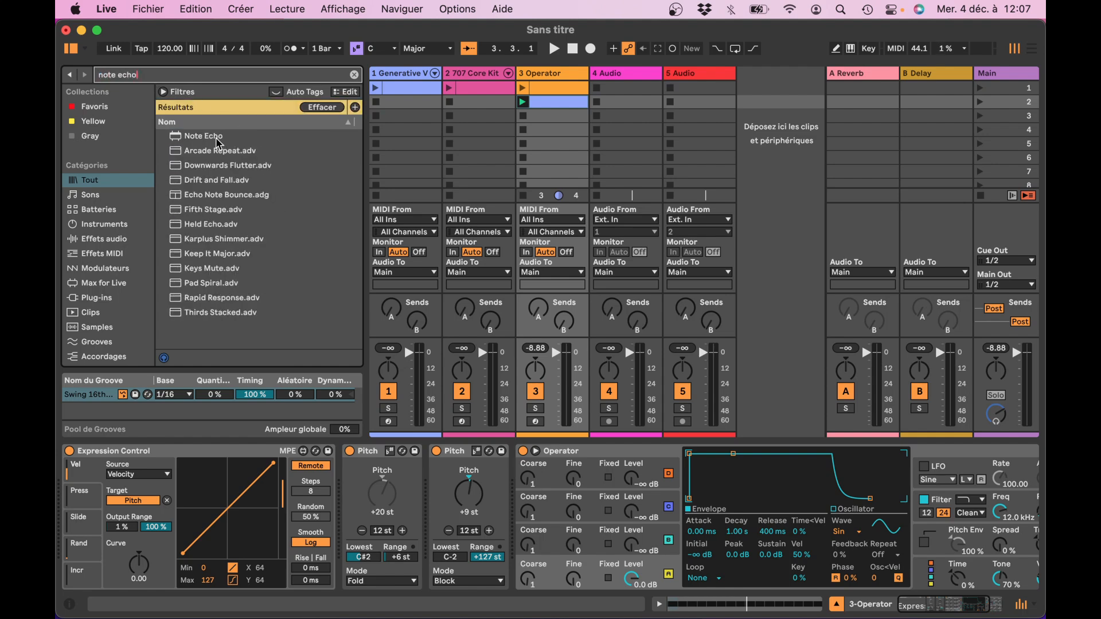
click(216, 138)
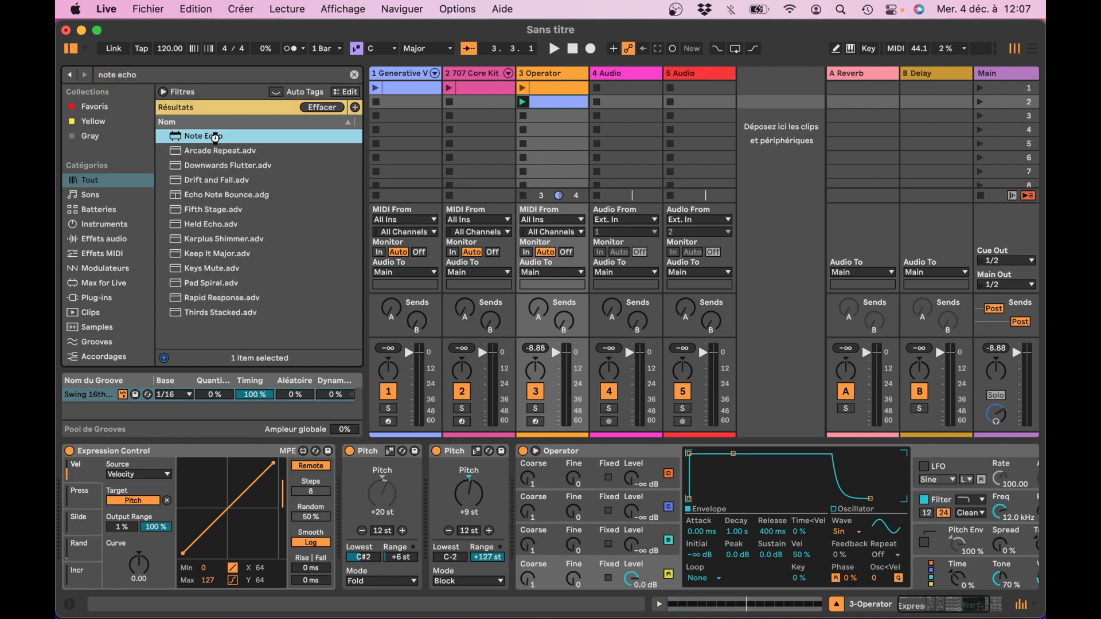
double_click(215, 138)
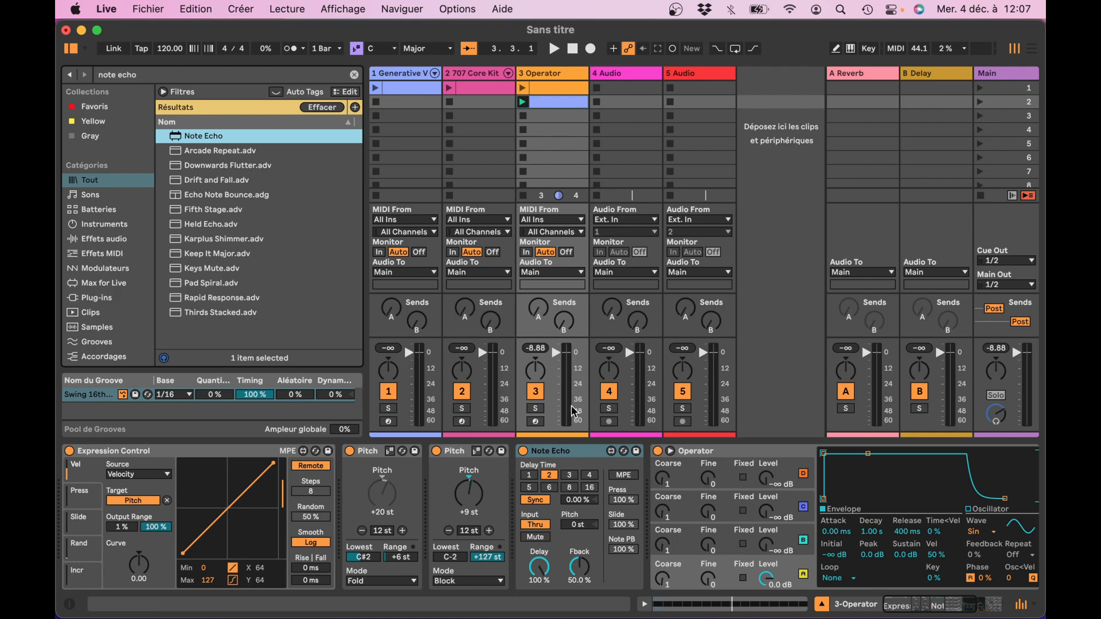
drag(579, 566, 579, 605)
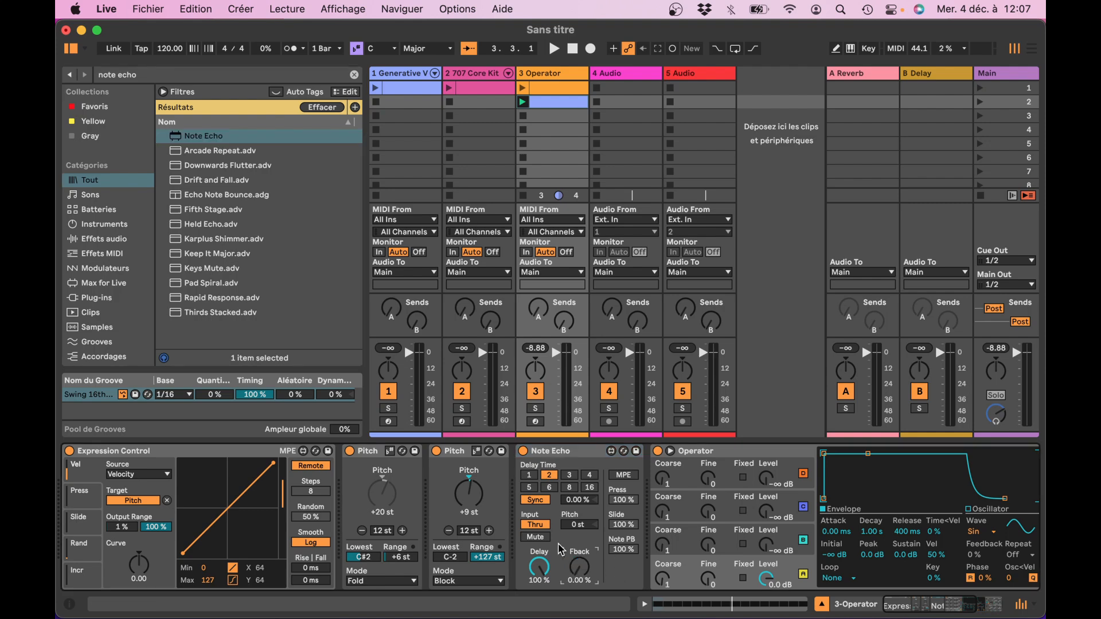
click(536, 537)
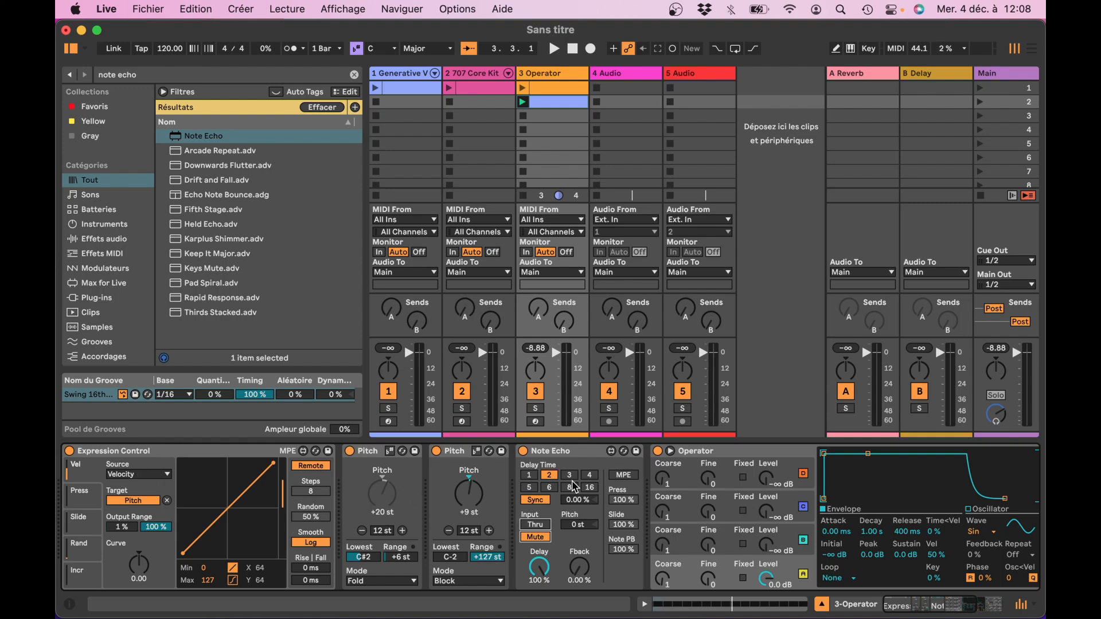
Group Expression Control, both Pitch devices and Note Echo into a MIDI Effect Rack and show its macro controls
click(233, 446)
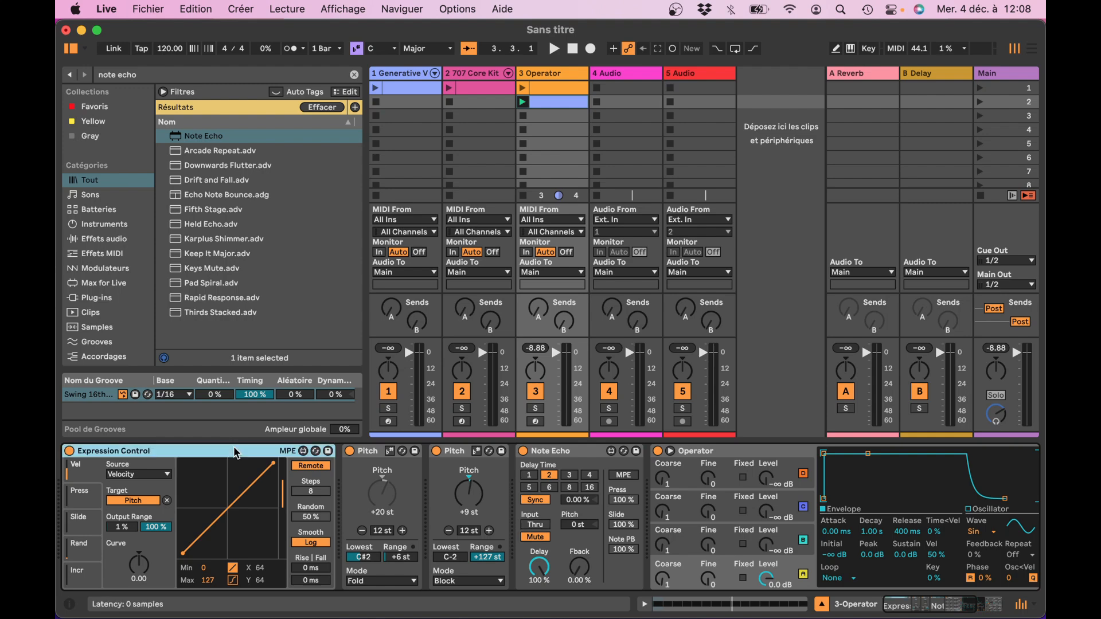
click(571, 455)
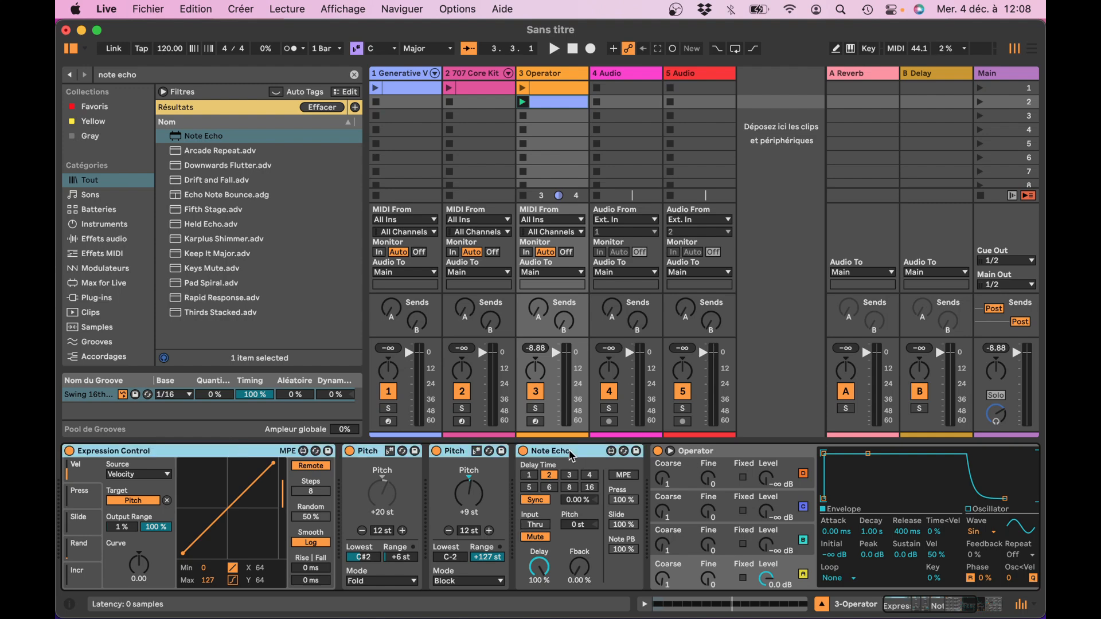
key(super+c)
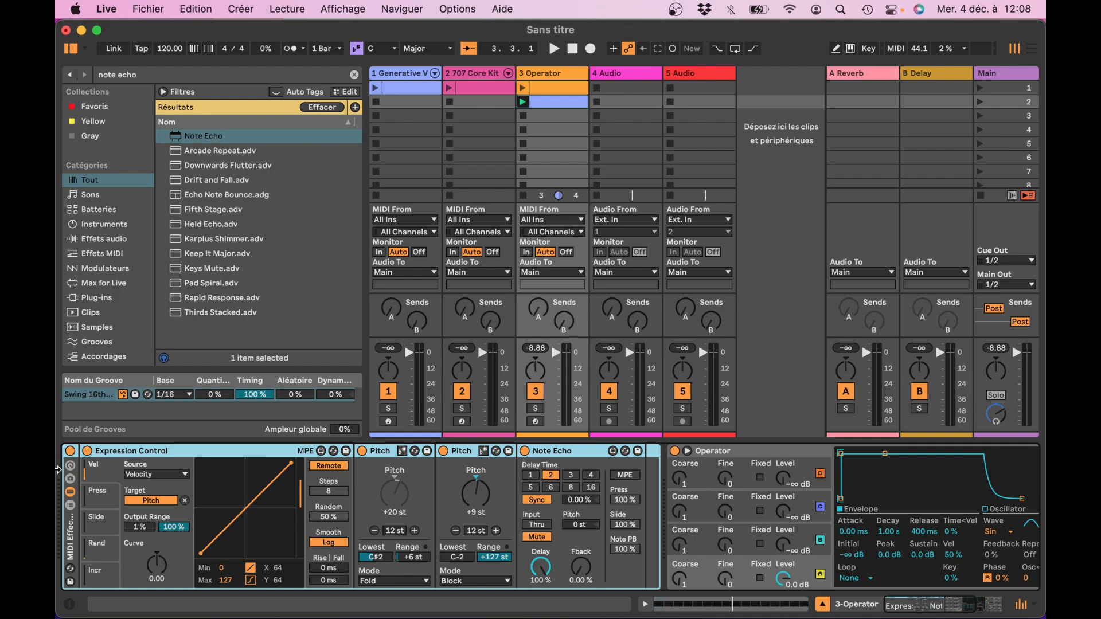
click(70, 467)
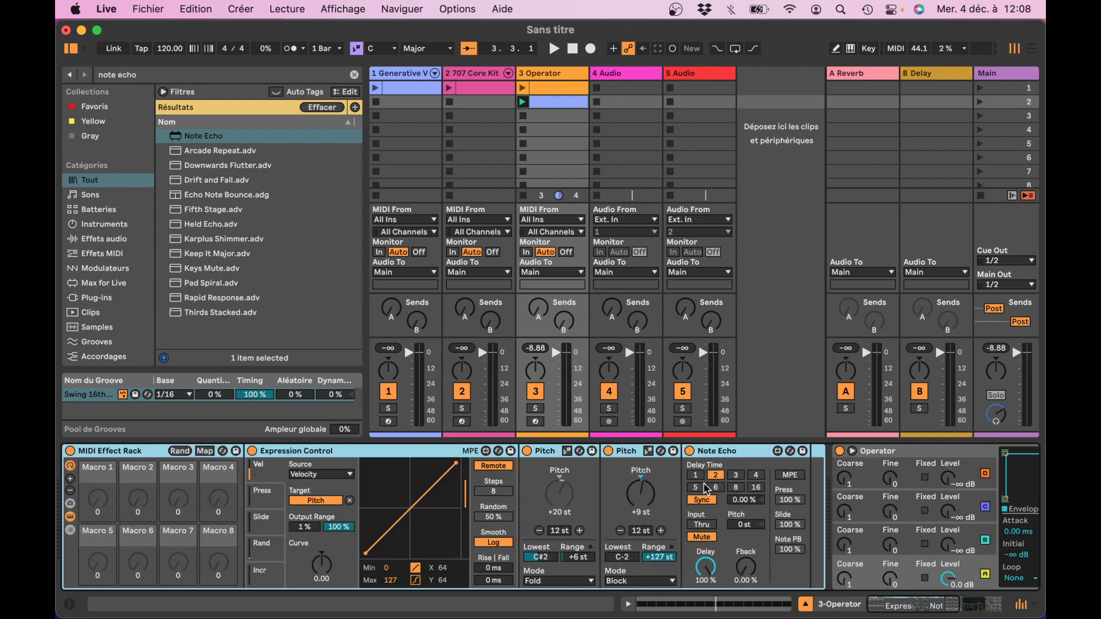
Map Note Echo's Beat Division to Macro 1 and sweep the macro up to 127 and back to 0
click(205, 451)
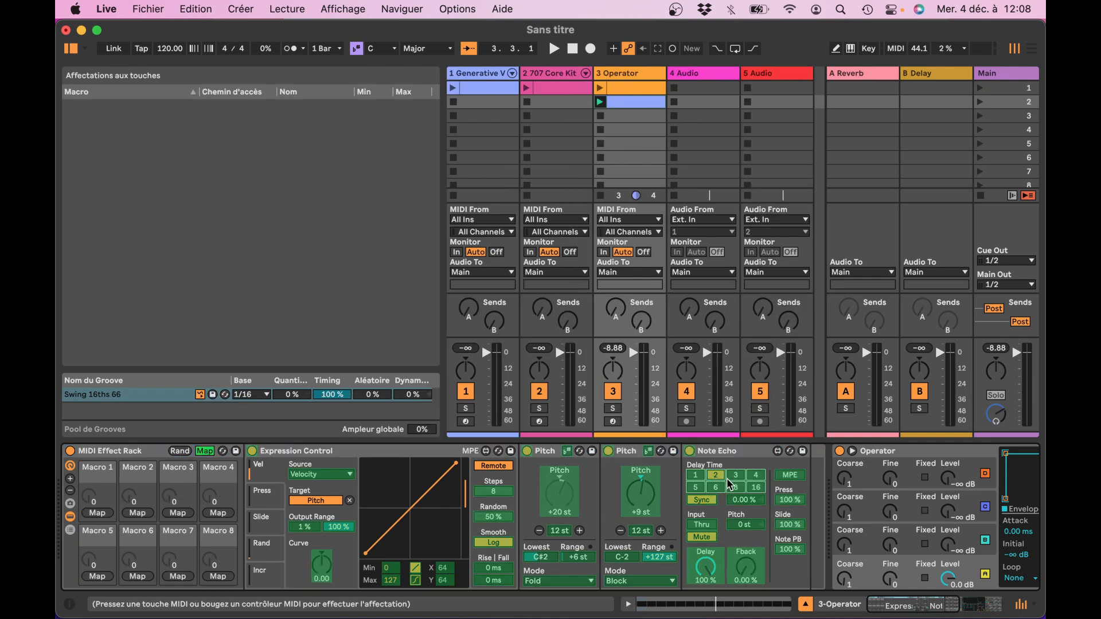
click(97, 512)
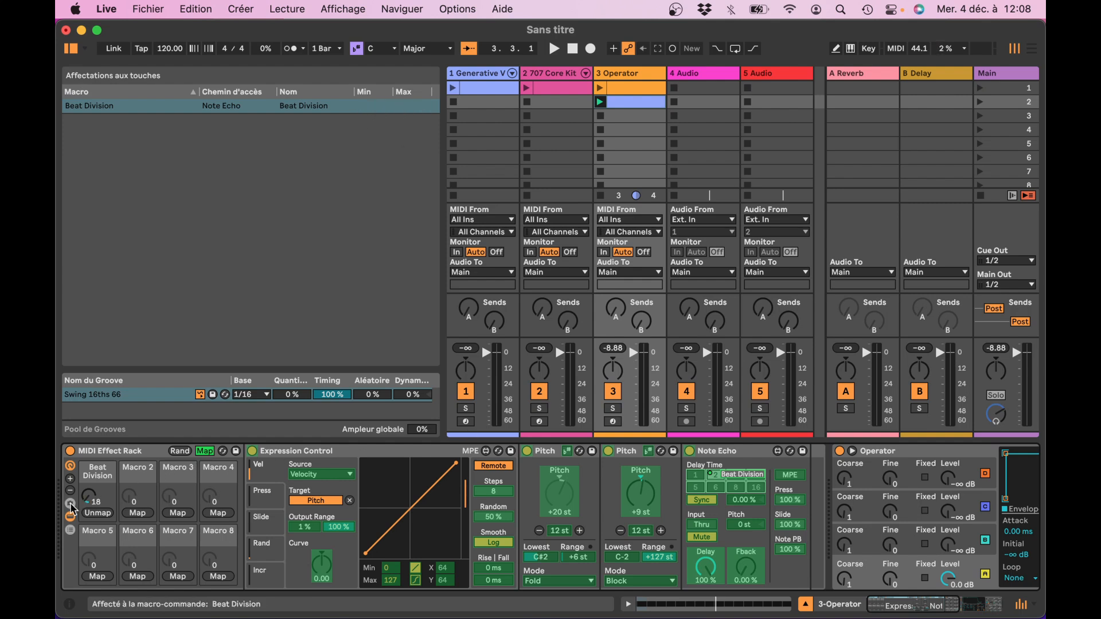
drag(85, 496, 88, 447)
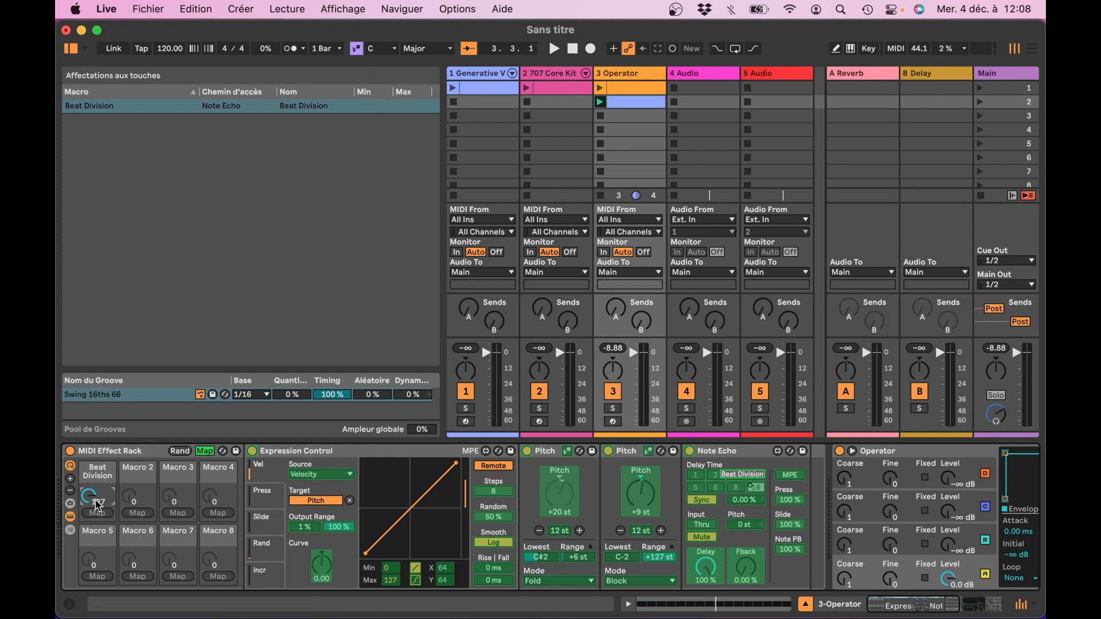
drag(93, 495, 93, 571)
click(205, 451)
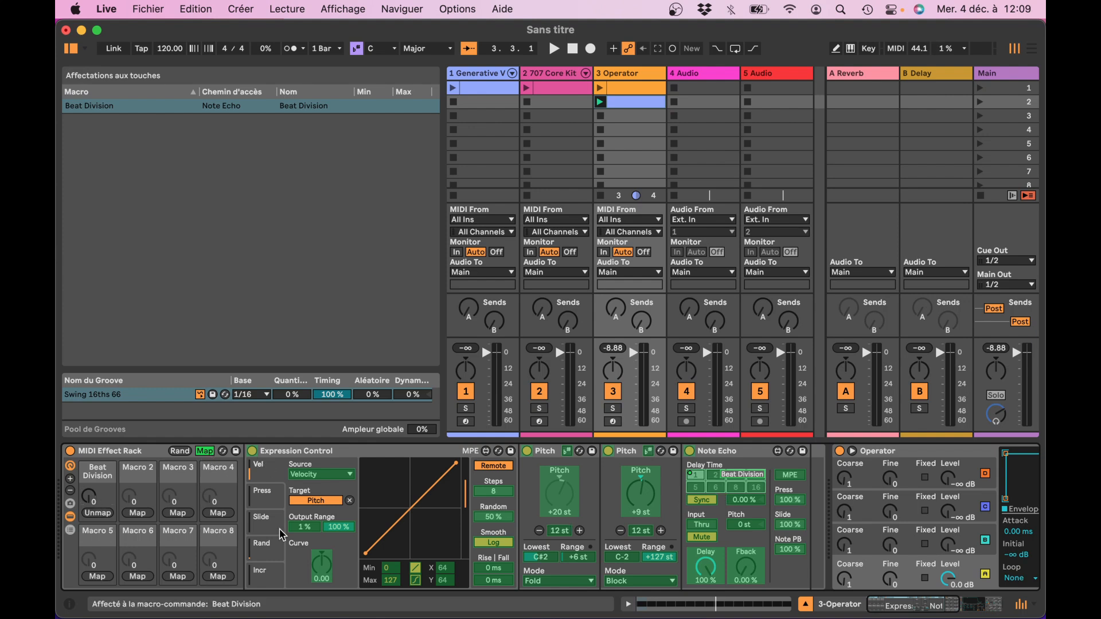
Unmap Beat Division from the macro and ungroup the MIDI Effect Rack
click(95, 514)
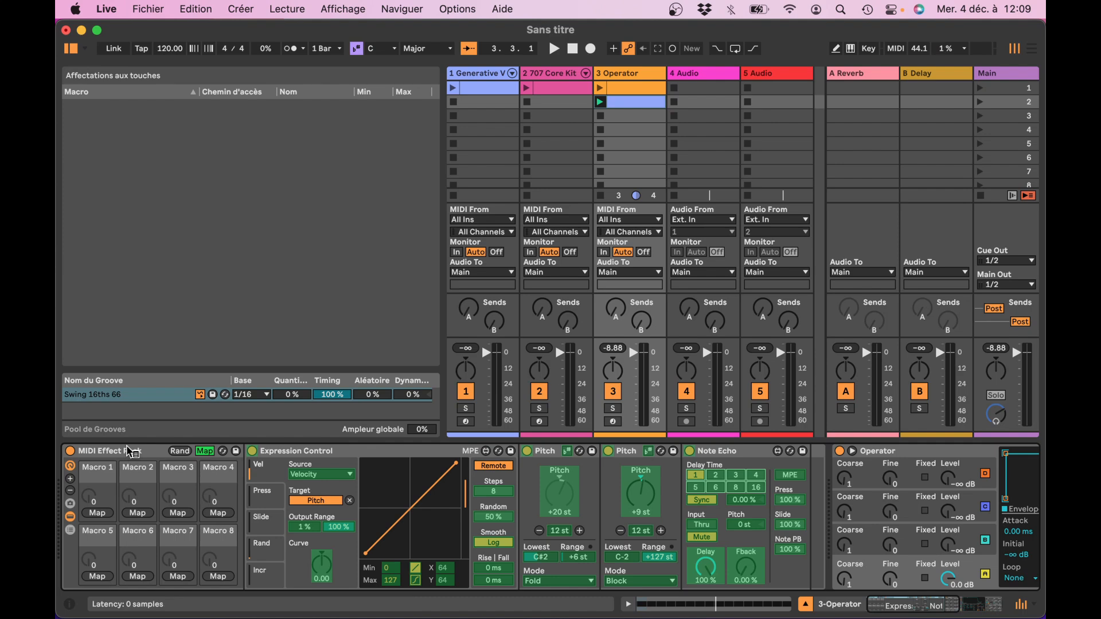
right_click(129, 451)
click(166, 380)
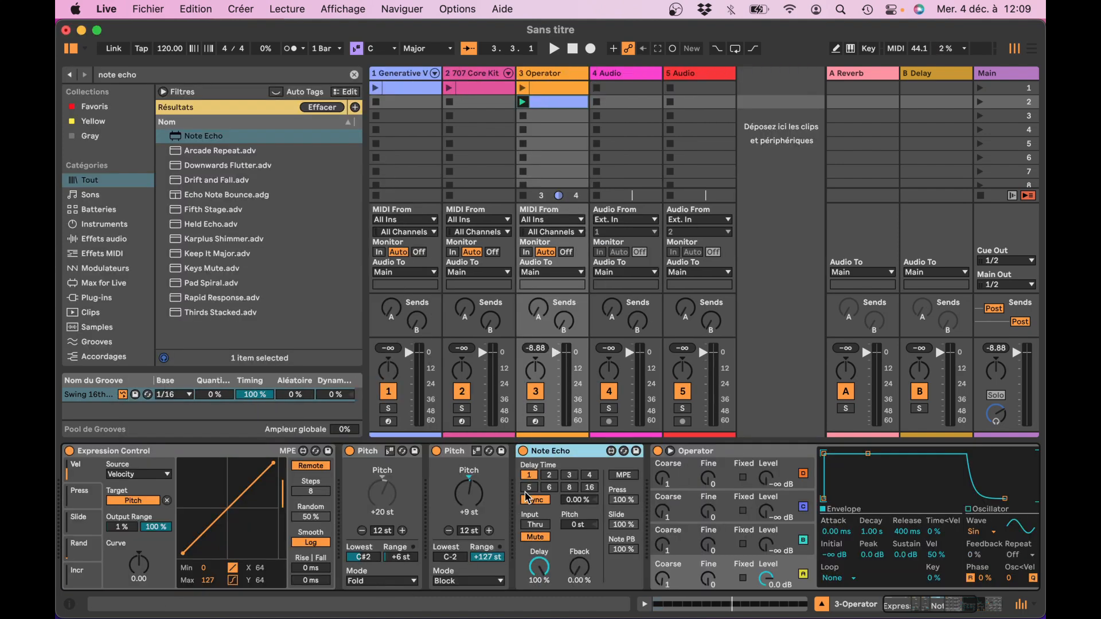
Group only Note Echo into a MIDI Effect Rack and map its Beat Division to Macro 1
key(super+g)
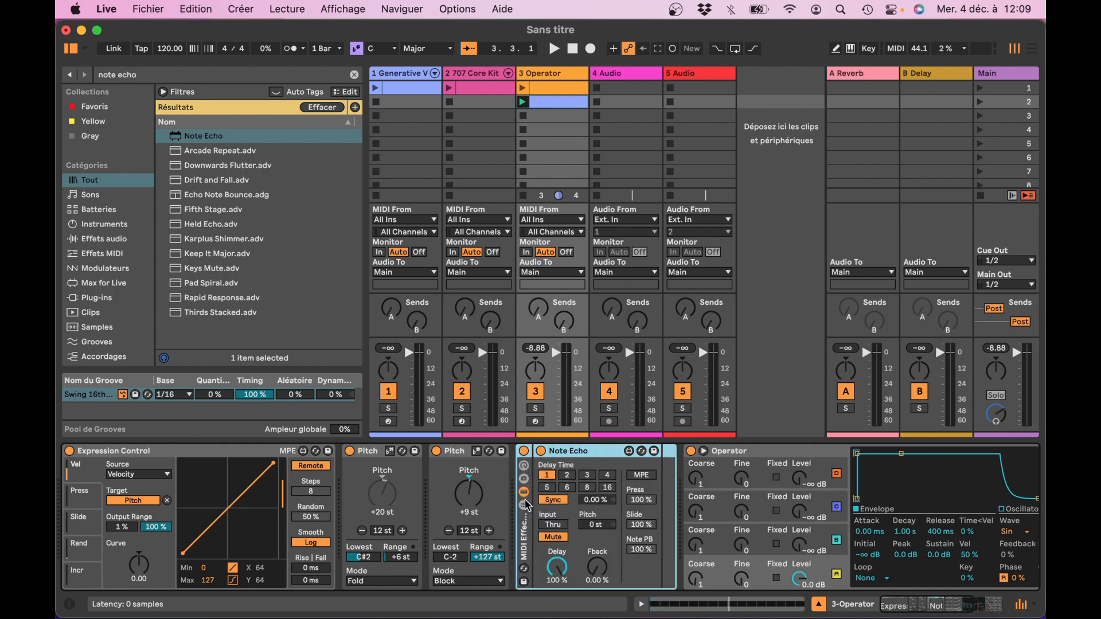
click(523, 465)
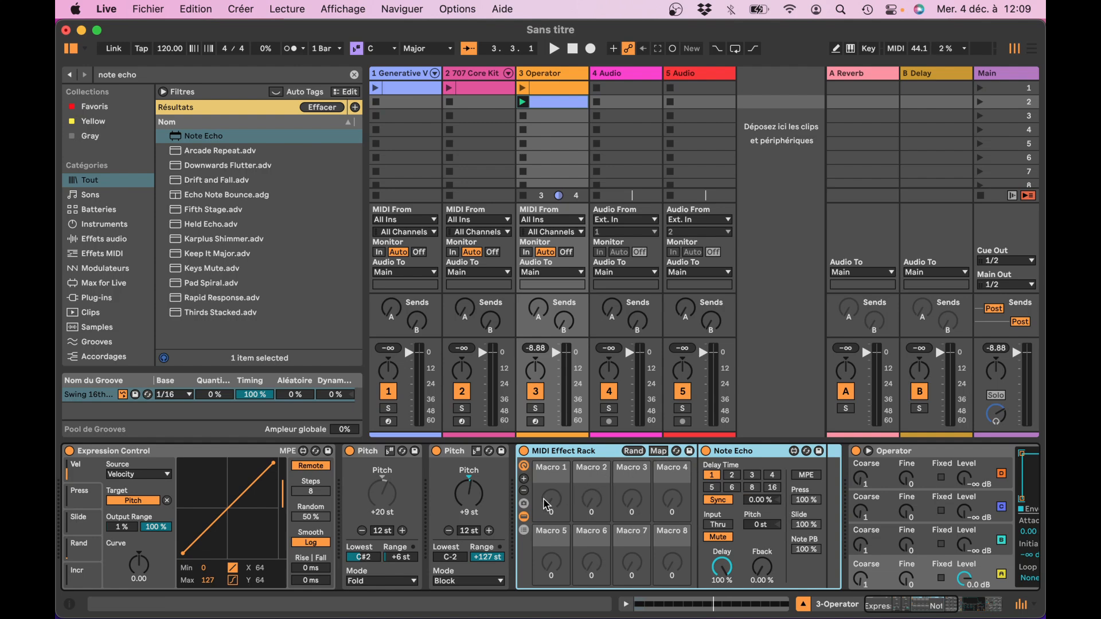
key(super+k)
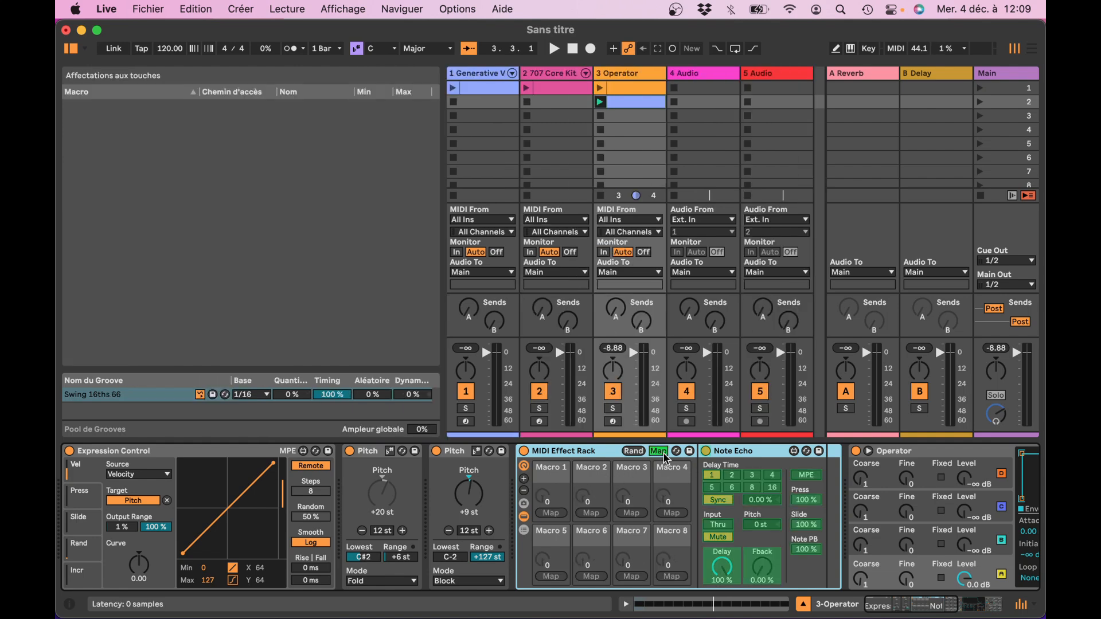
click(723, 480)
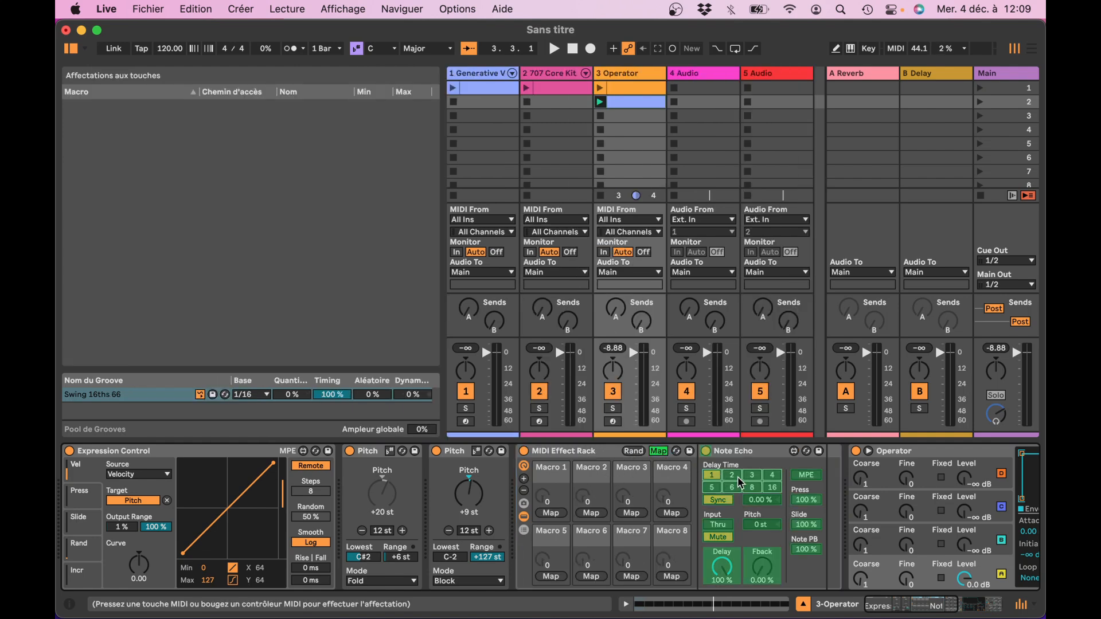
click(552, 514)
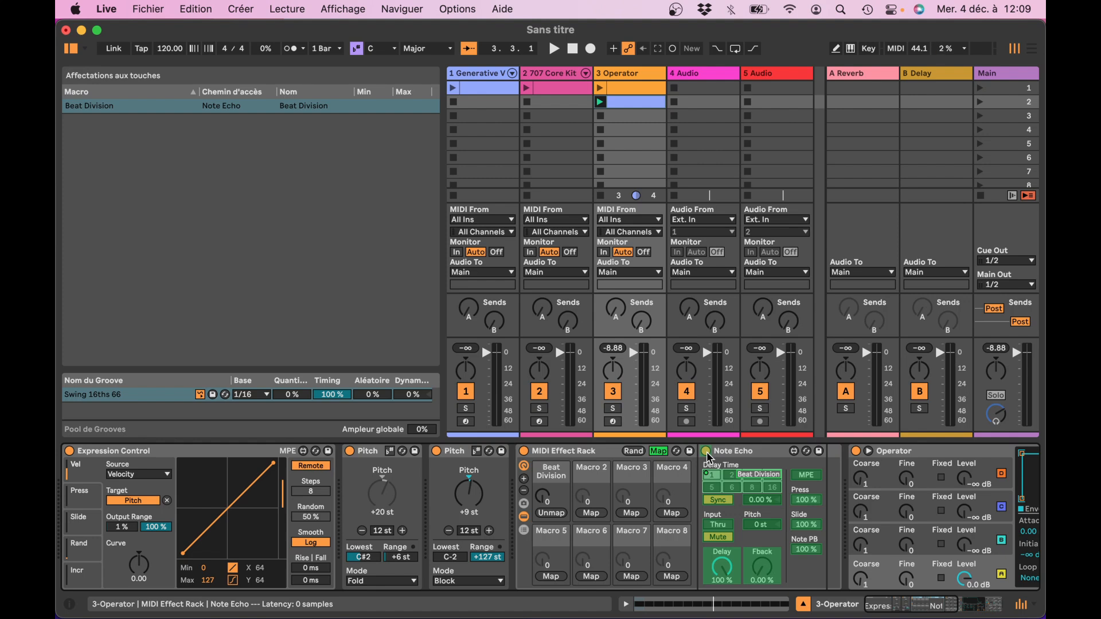
click(596, 514)
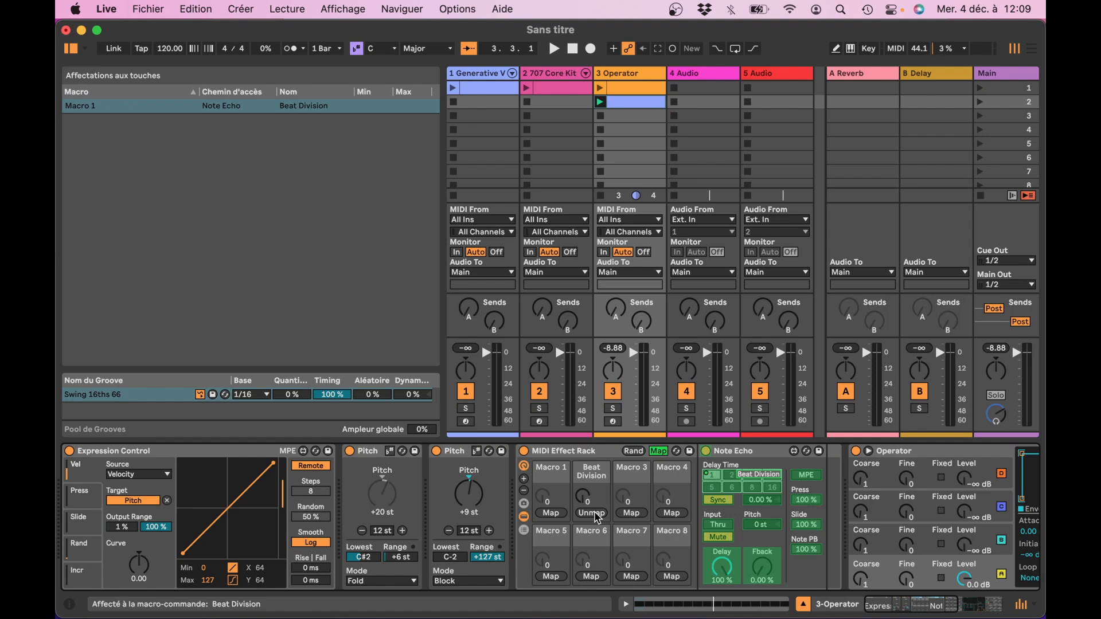
click(596, 515)
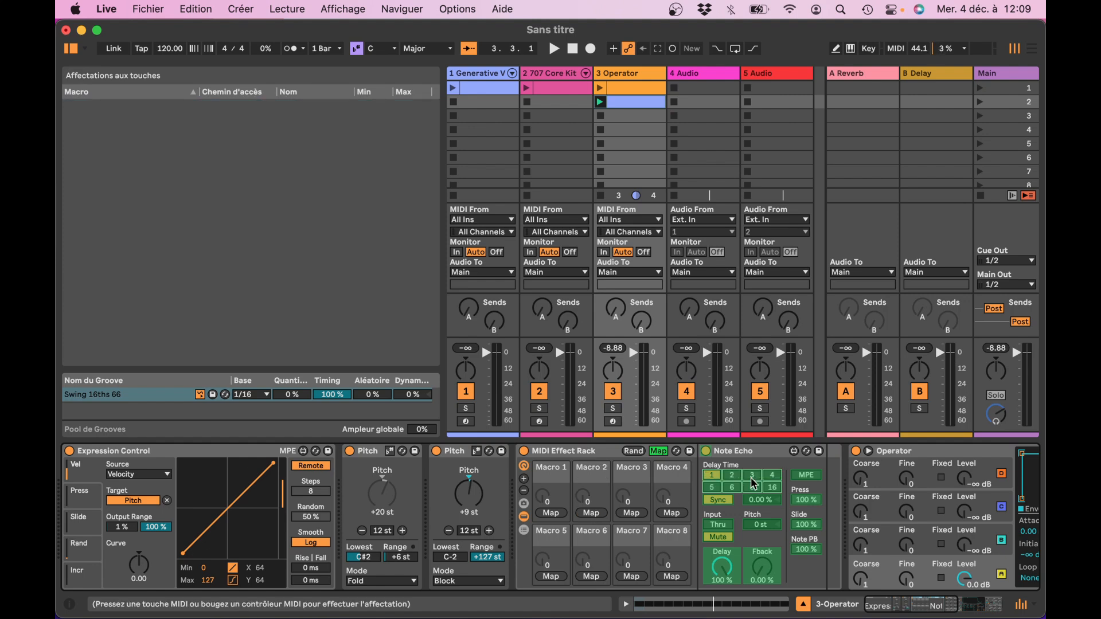
click(552, 513)
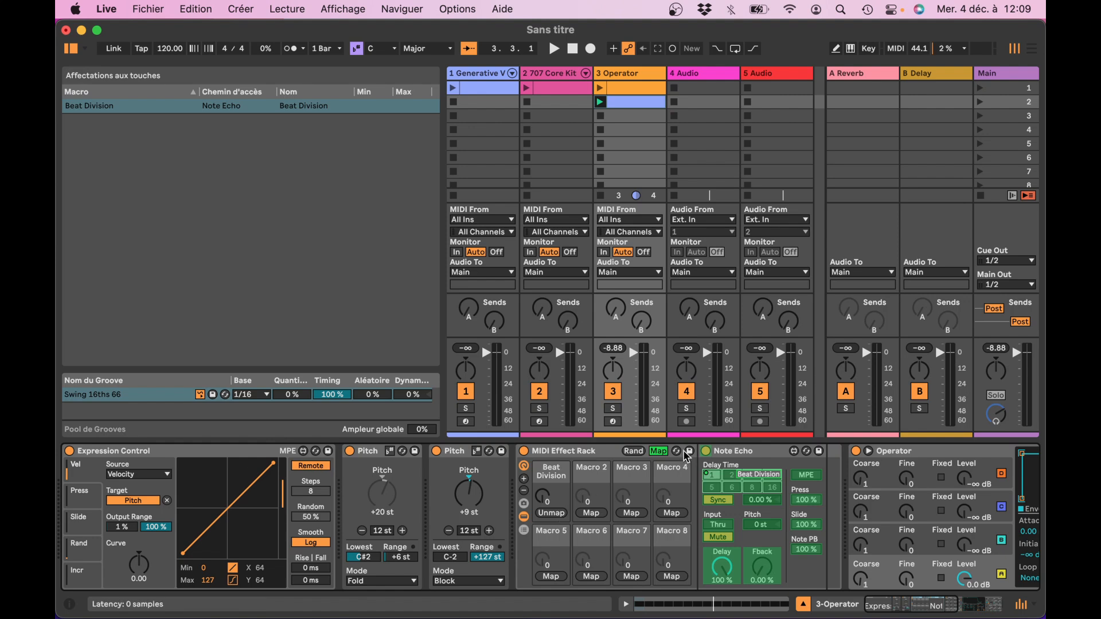
click(596, 514)
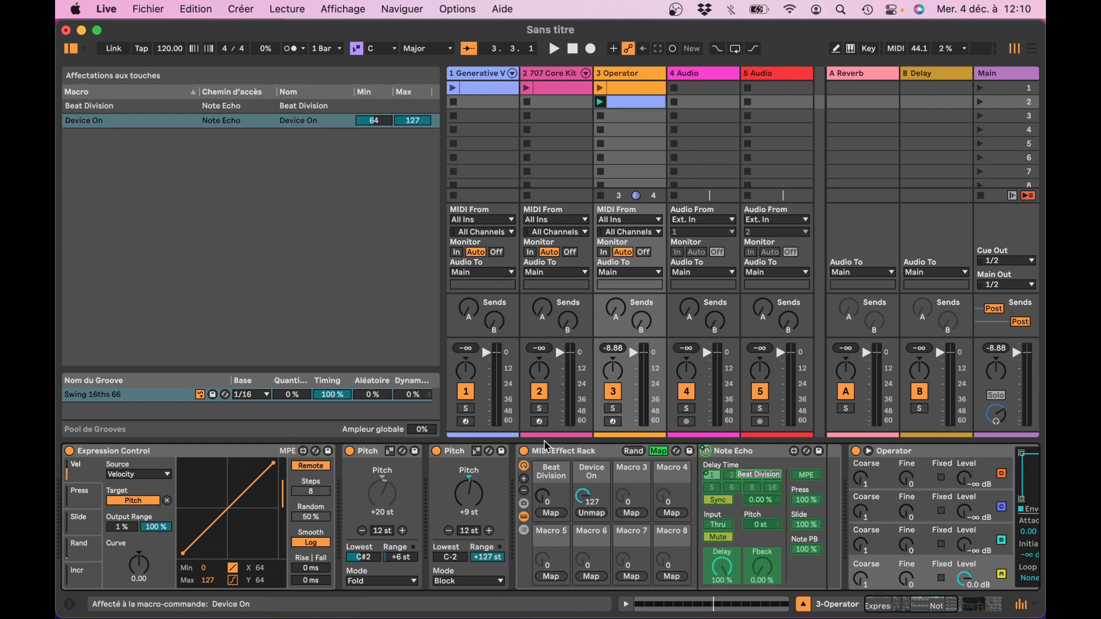
drag(376, 121, 376, 154)
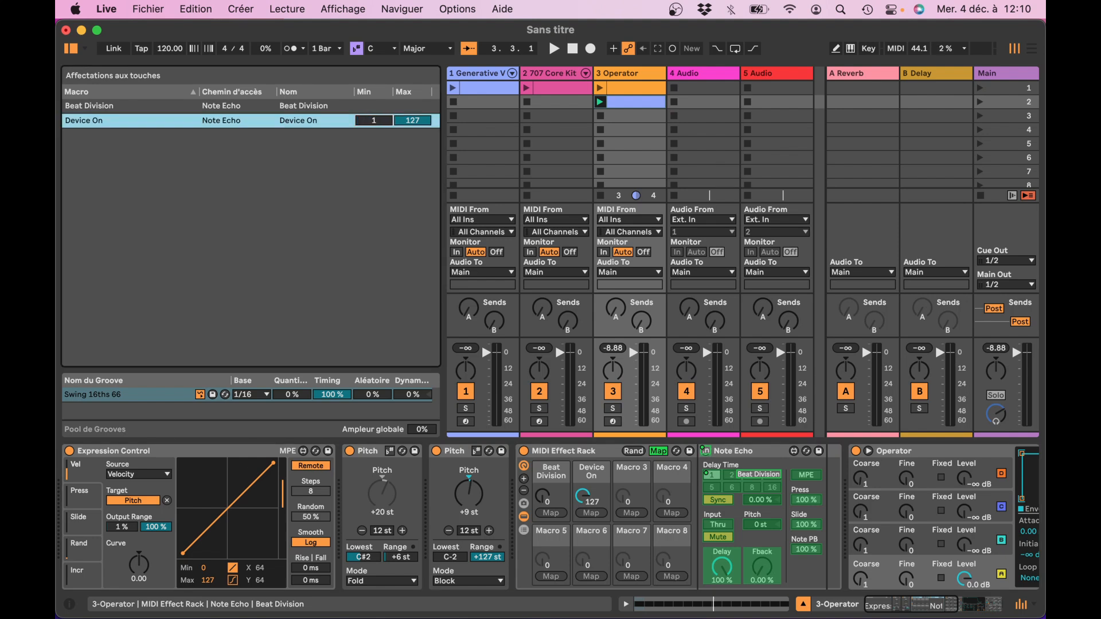
drag(586, 500, 586, 574)
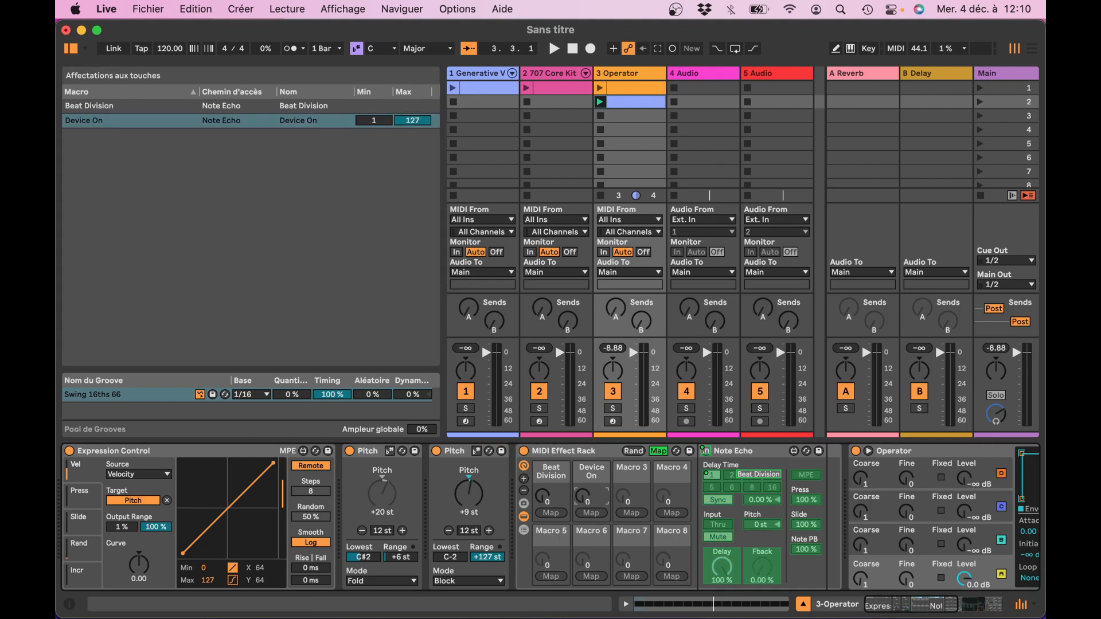
drag(583, 496, 583, 467)
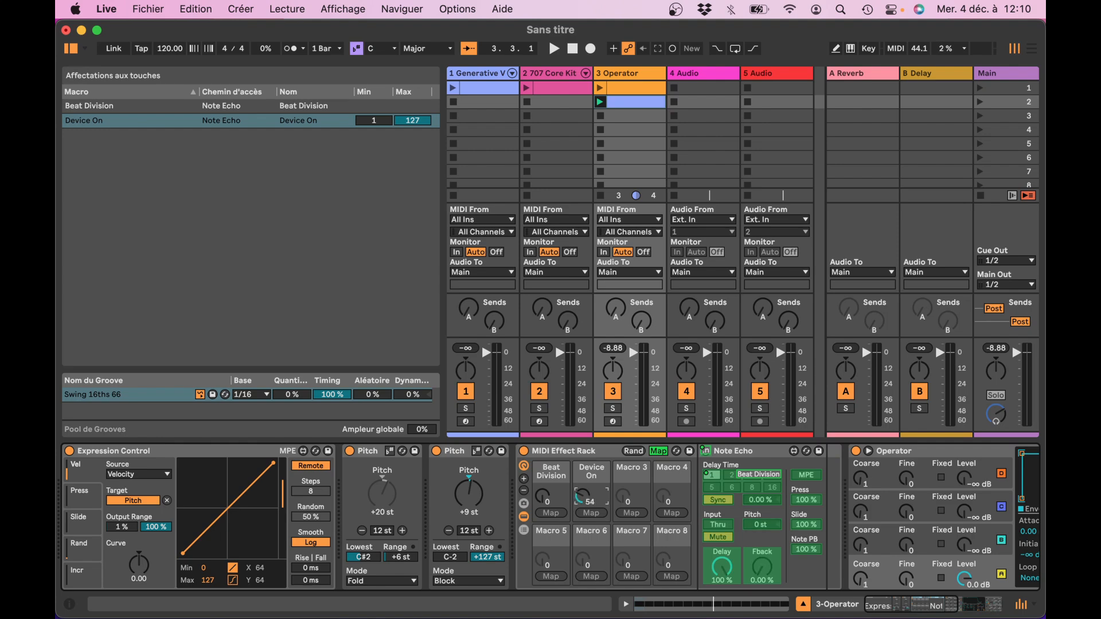
click(660, 452)
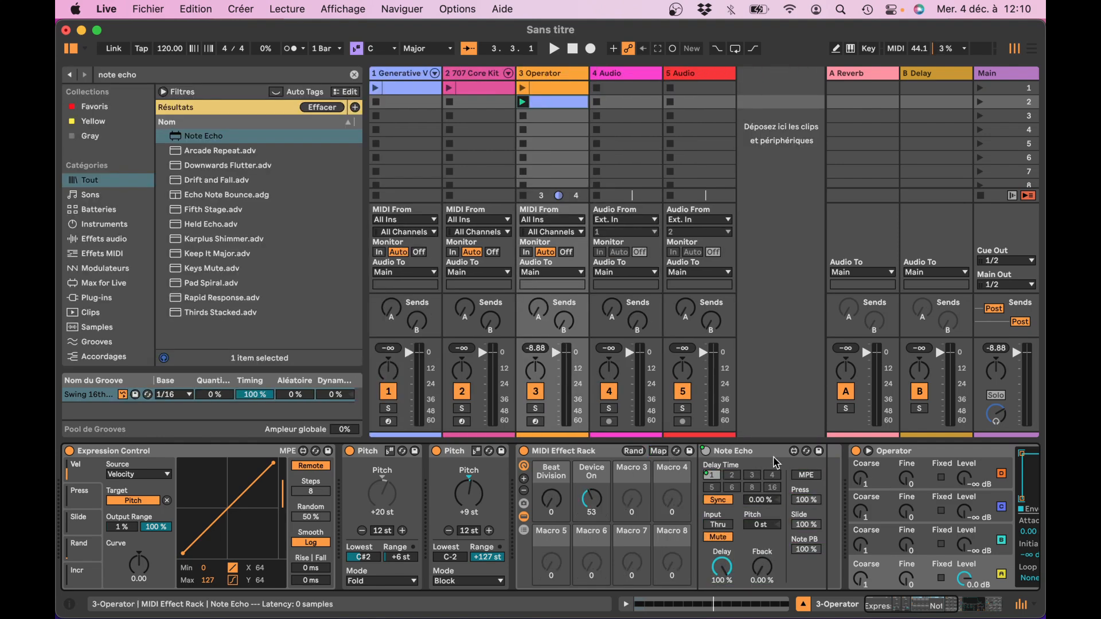
Search the browser for "note length", add Note Length before Operator and set its length to a tempo-synced 1/16
click(148, 72)
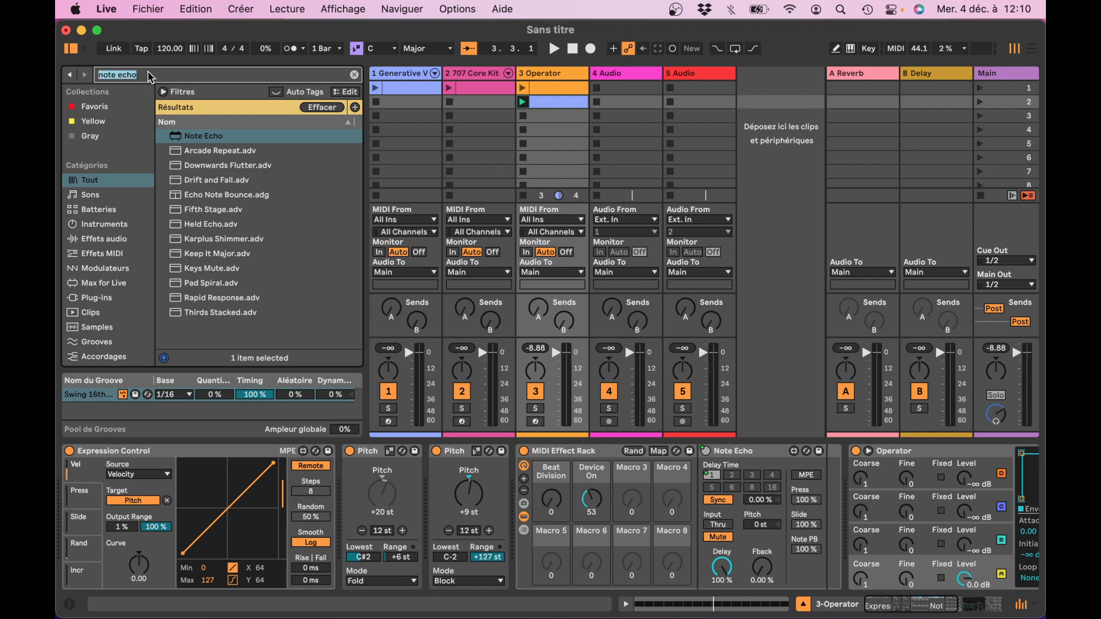
text(note length)
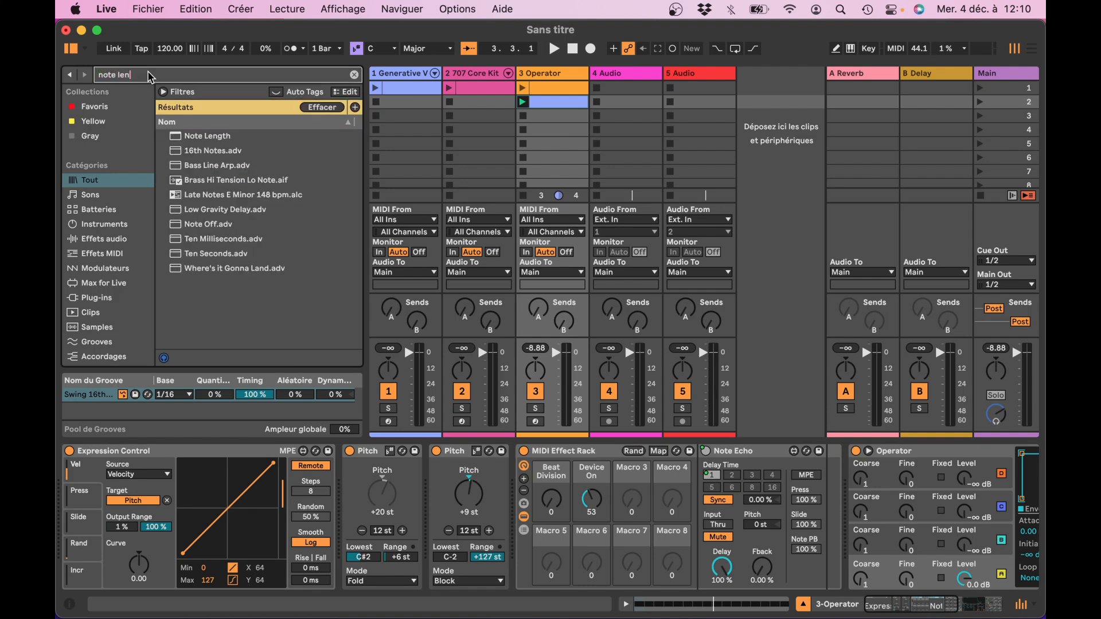
double_click(183, 135)
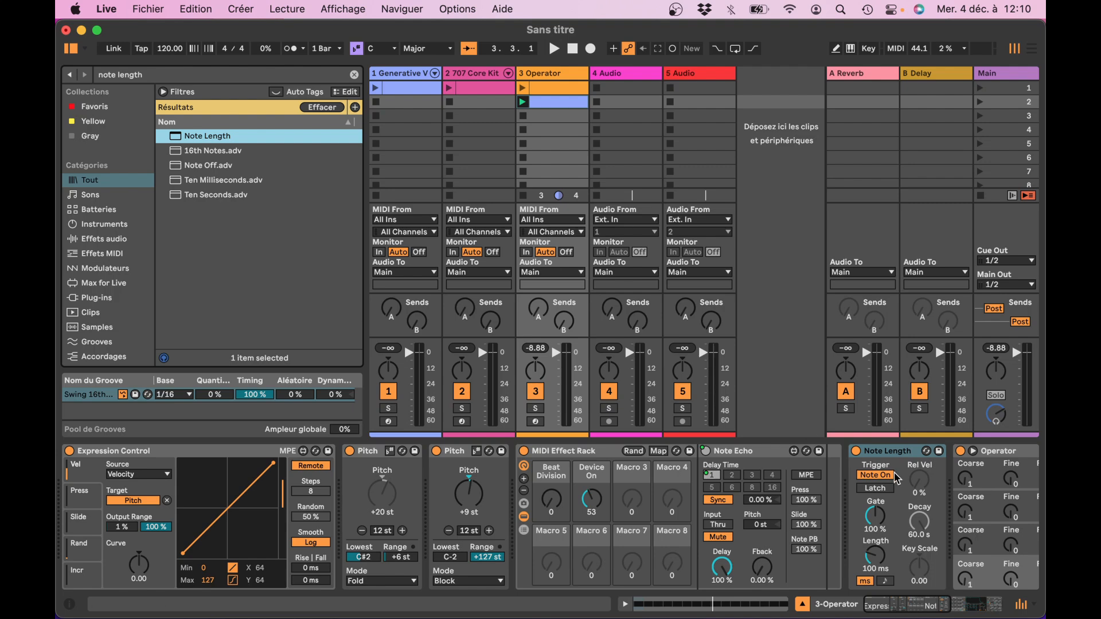
click(885, 581)
drag(875, 555, 874, 541)
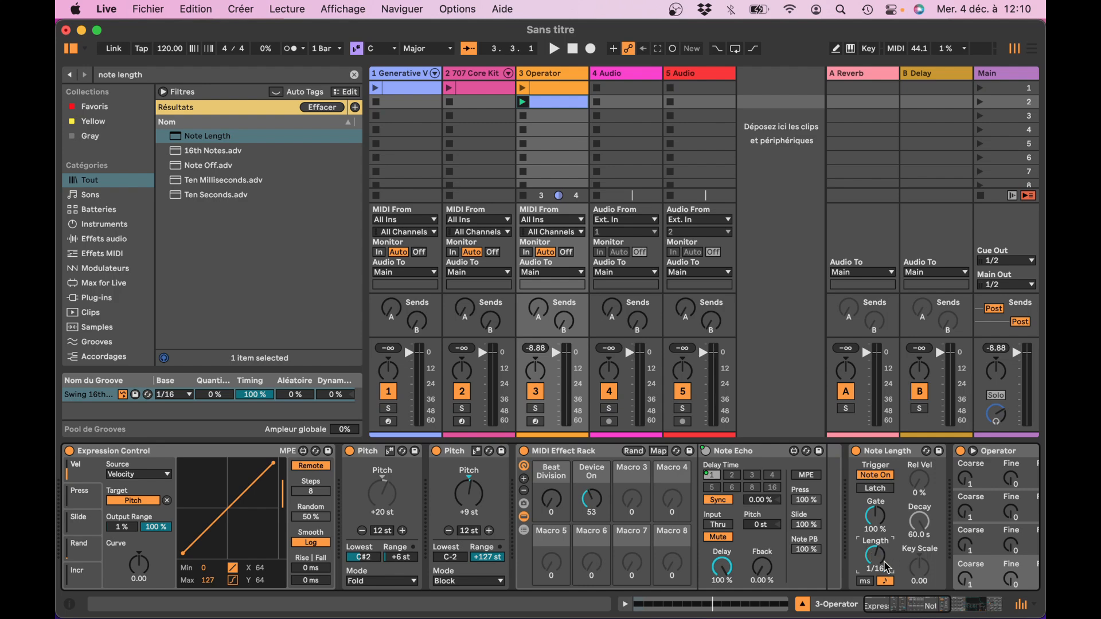
Search the browser for "velocity", add the Velocity device after Note Length and set its mode to Fixed
double_click(168, 75)
click(168, 75)
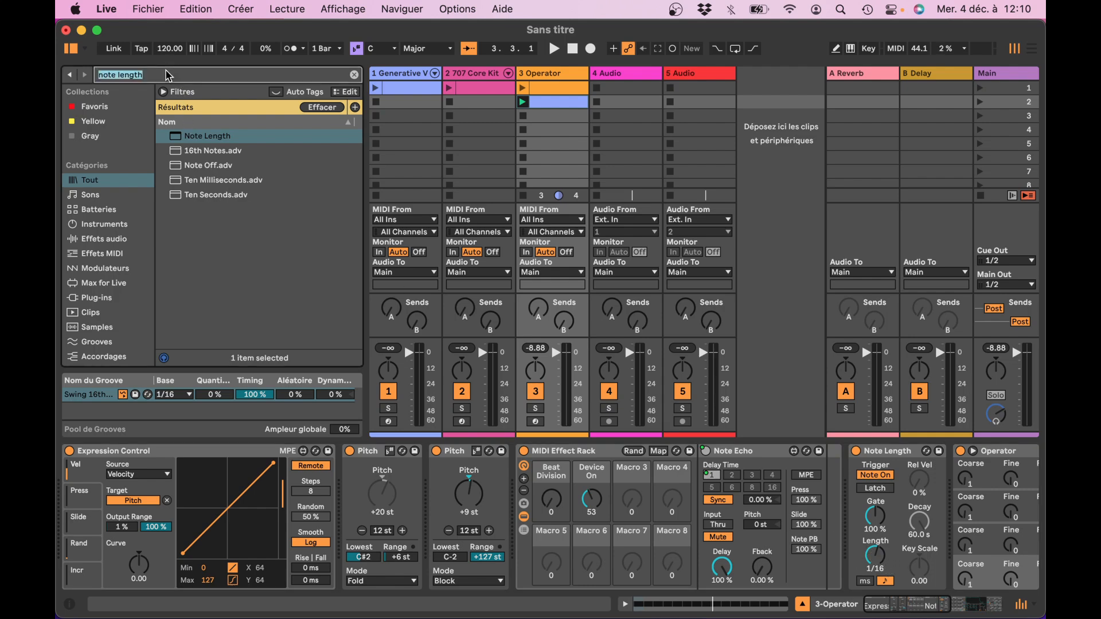
text(velocity)
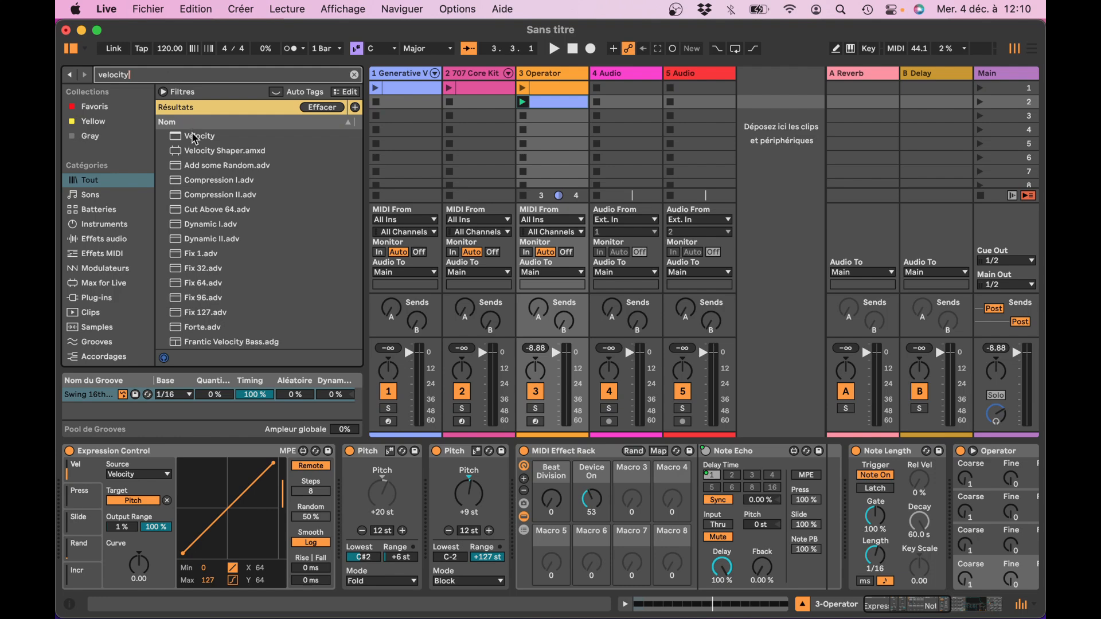
double_click(195, 137)
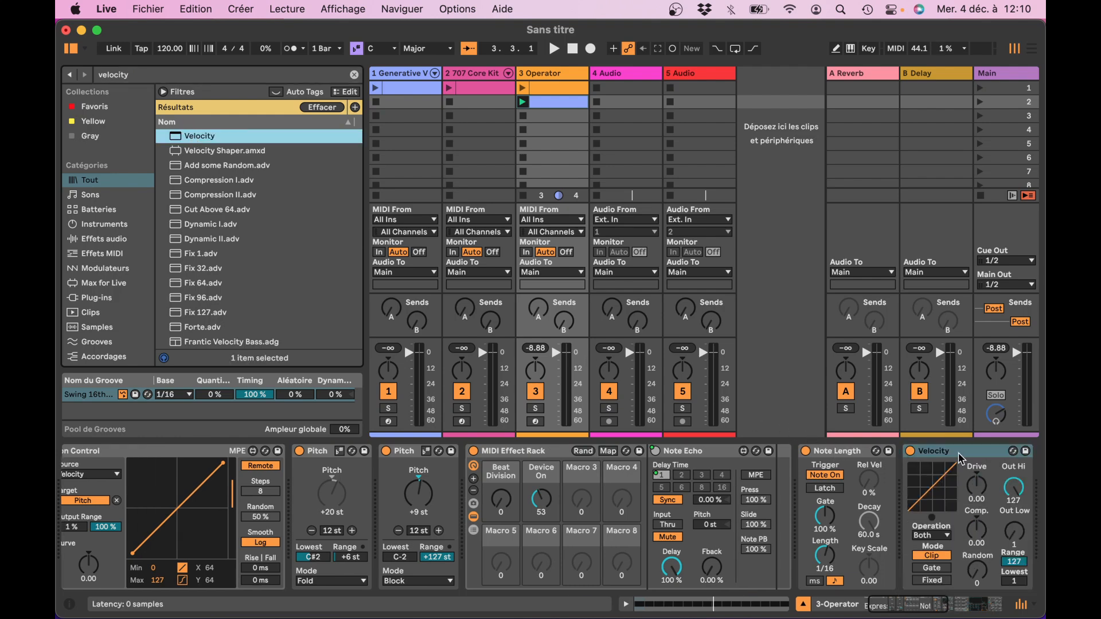
click(931, 580)
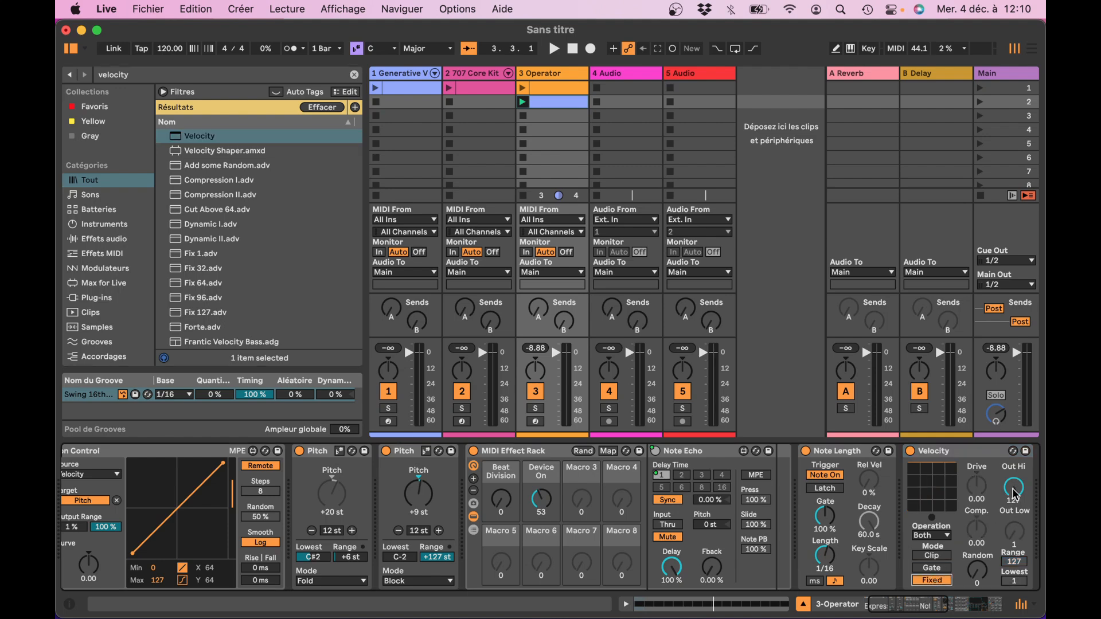
Group every device from Expression Control to Velocity into a MIDI Effect Rack and show its macros, reduced to six
scroll(694, 523, left, 3)
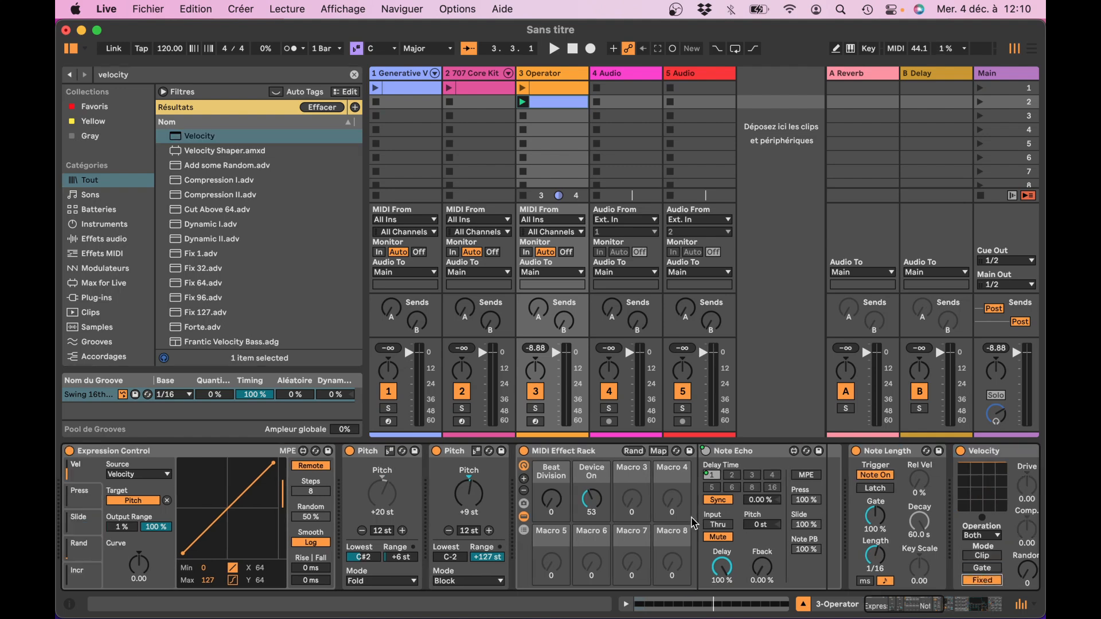
click(235, 457)
scroll(550, 516, right, 6)
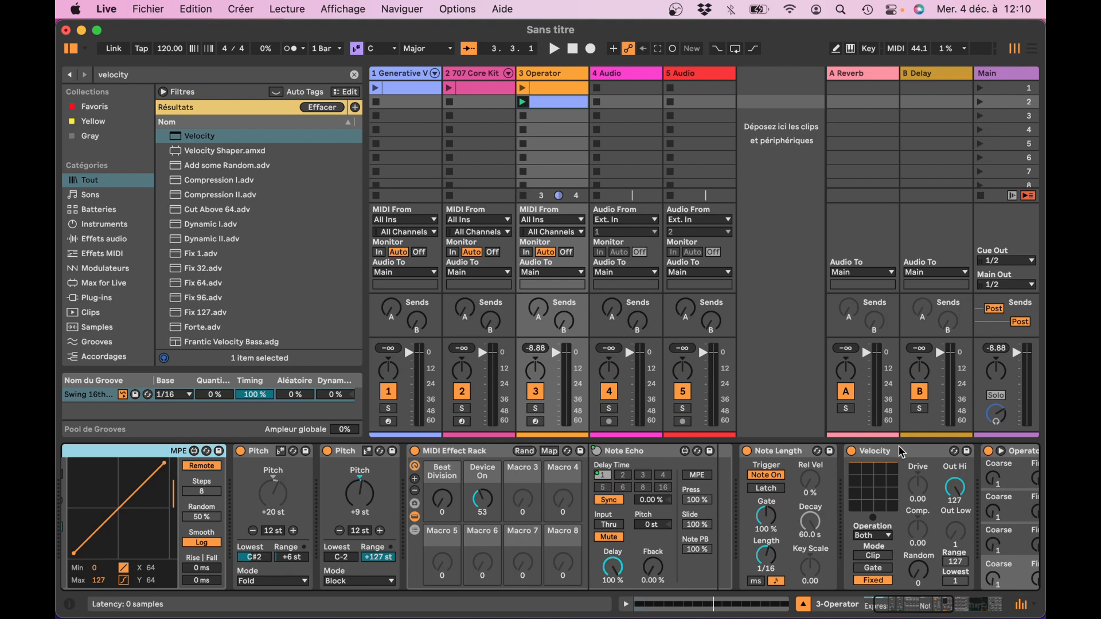
scroll(898, 445, left, 6)
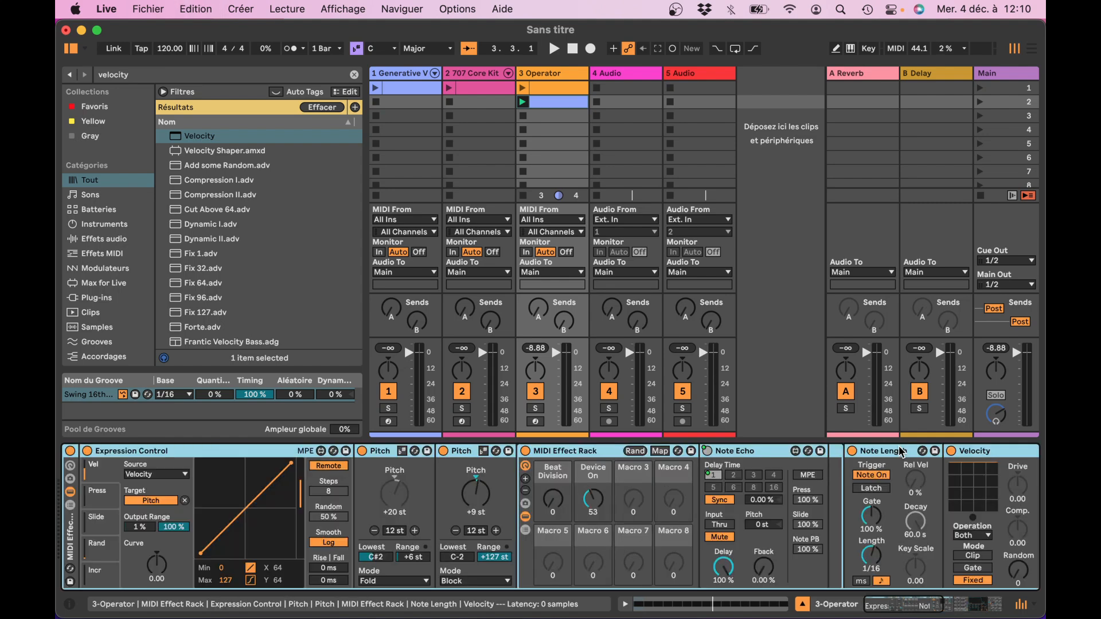
scroll(67, 467, left, 8)
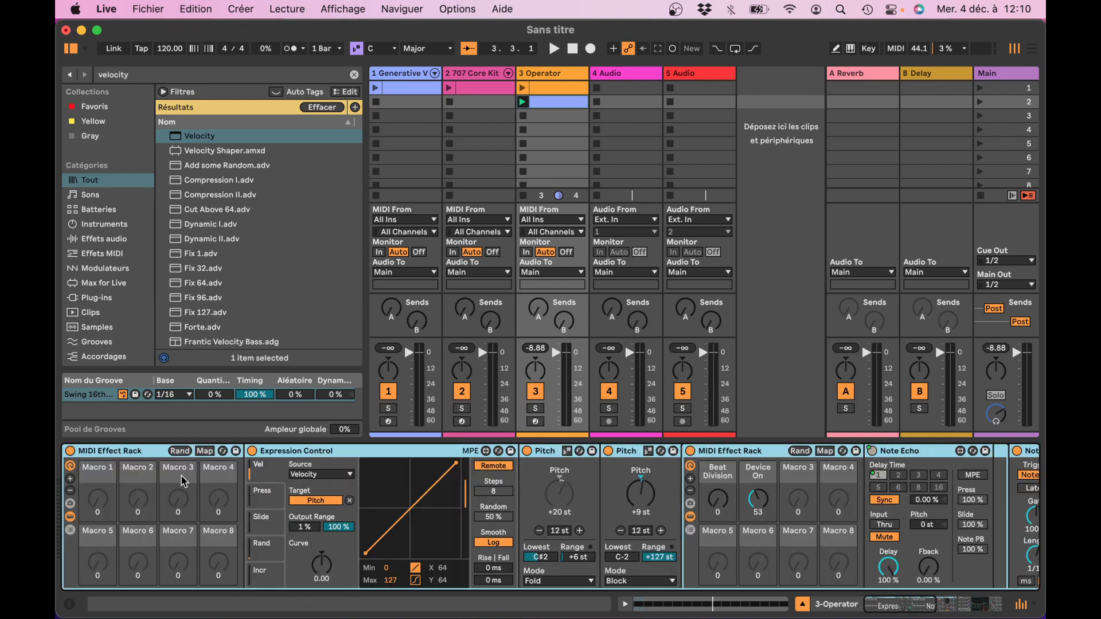
click(69, 490)
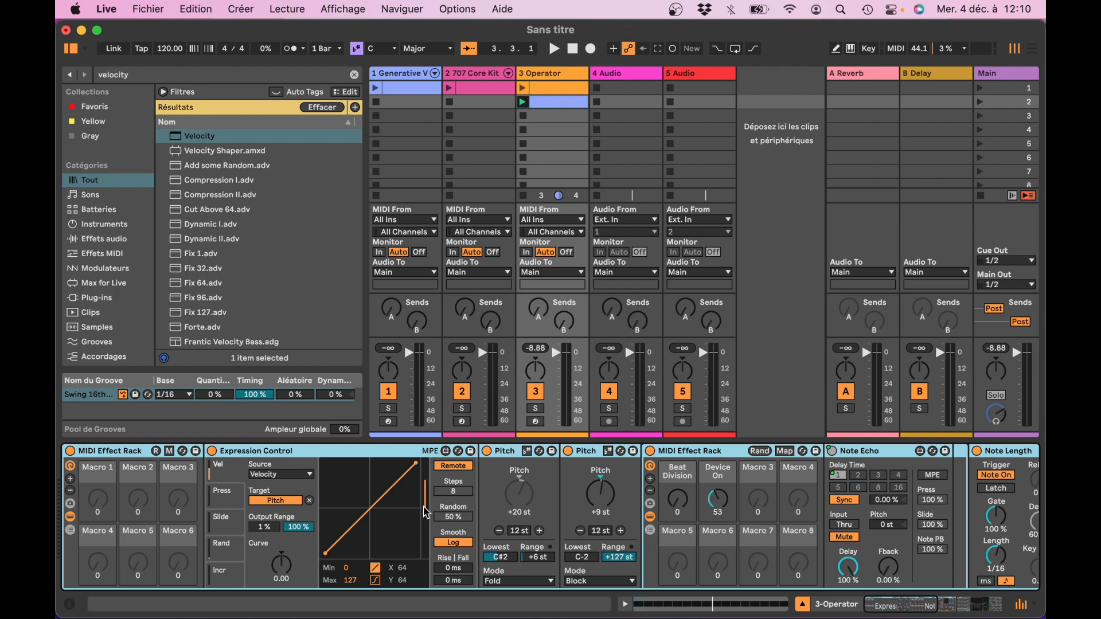
Map the first Pitch device's Lowest to Macro 2 and Range to Macro 5, and the second device's Pitch to Macro 3
click(169, 451)
click(498, 557)
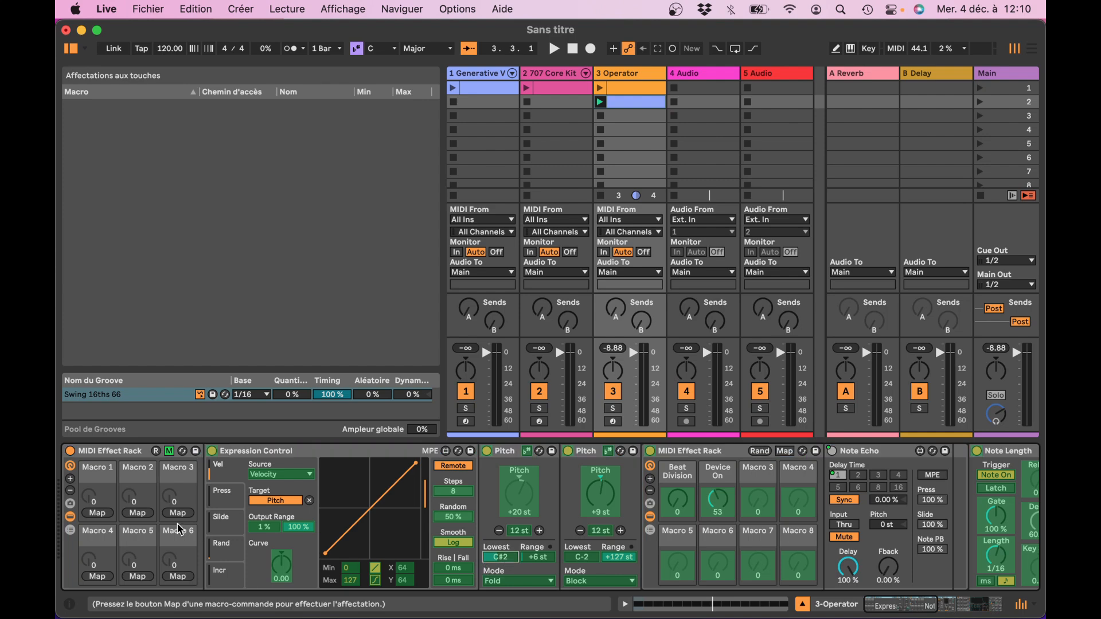
click(144, 513)
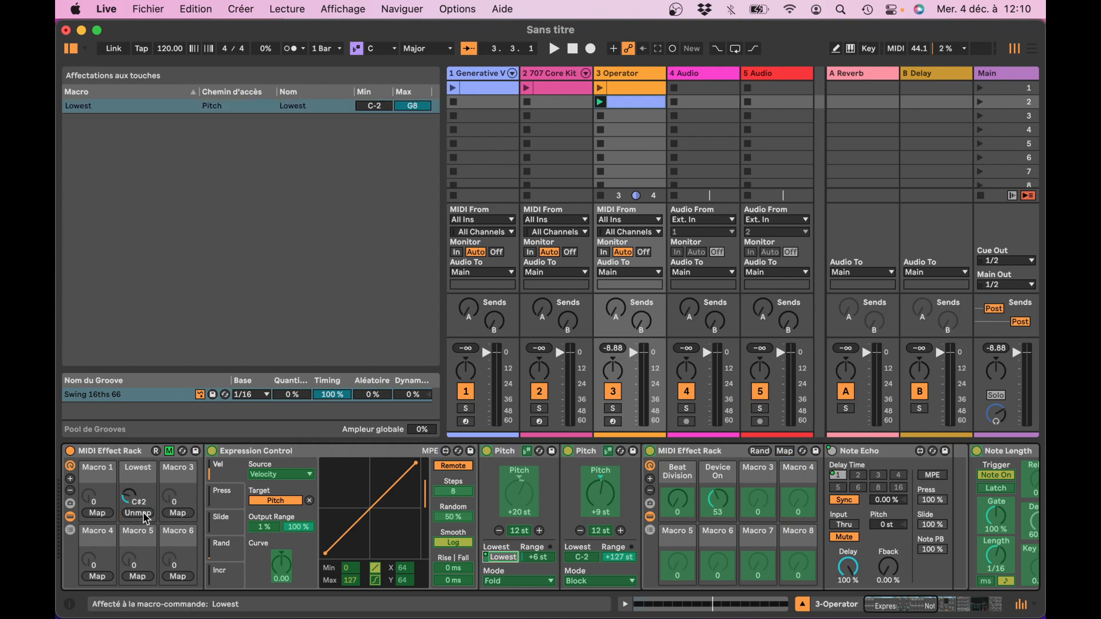
click(544, 558)
click(139, 577)
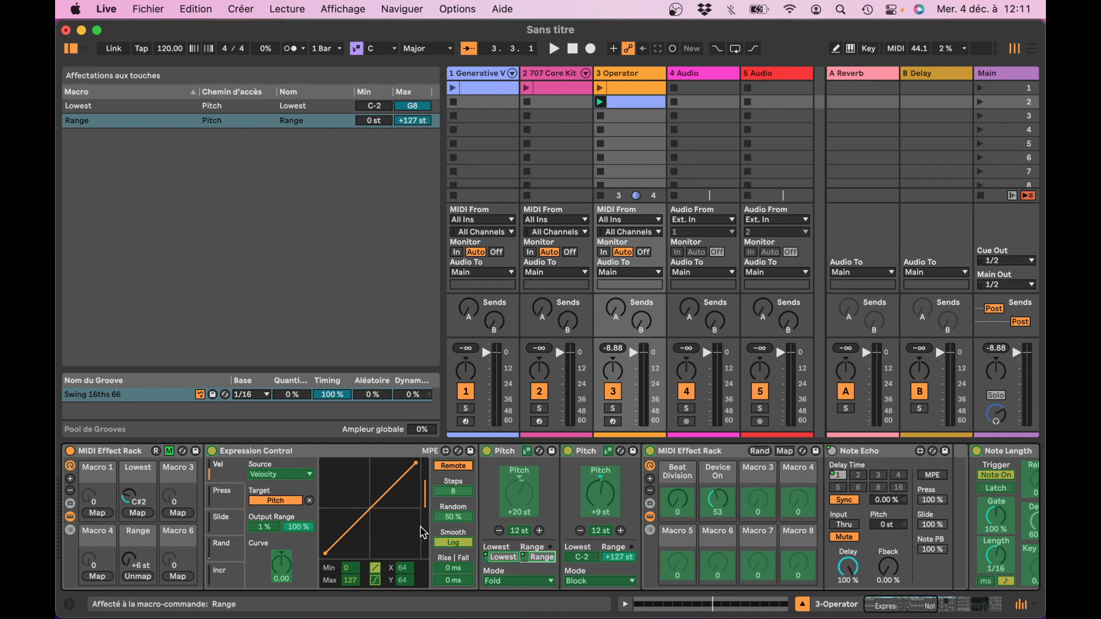
click(605, 496)
click(179, 514)
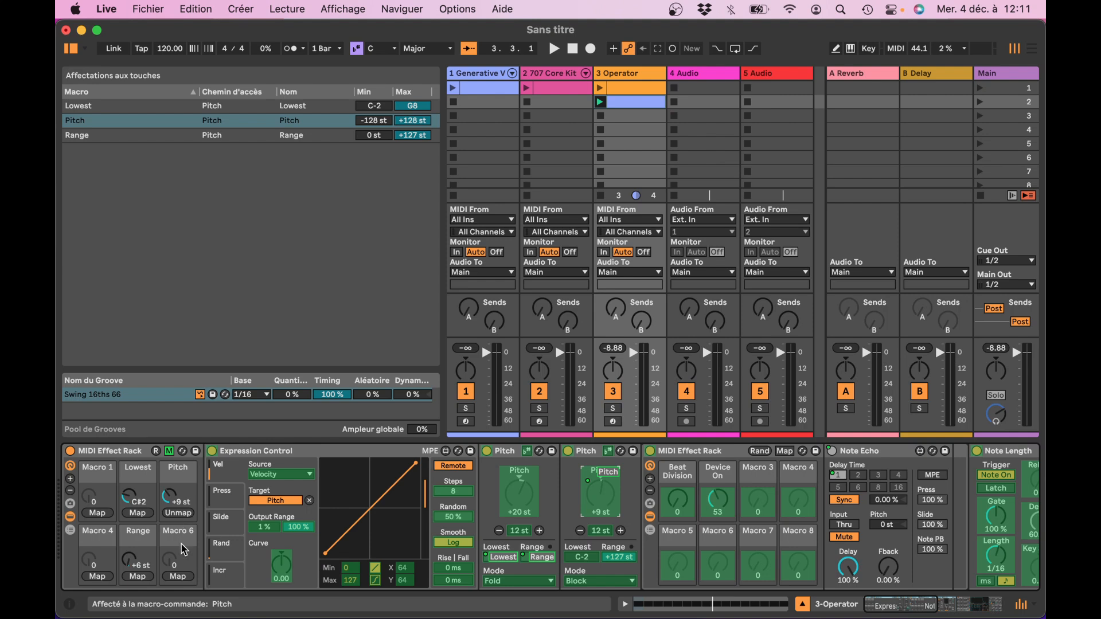
Map the nested rack's Beat Division and Device On macros together to Macro 6 of the outer MIDI Effect Rack
click(674, 507)
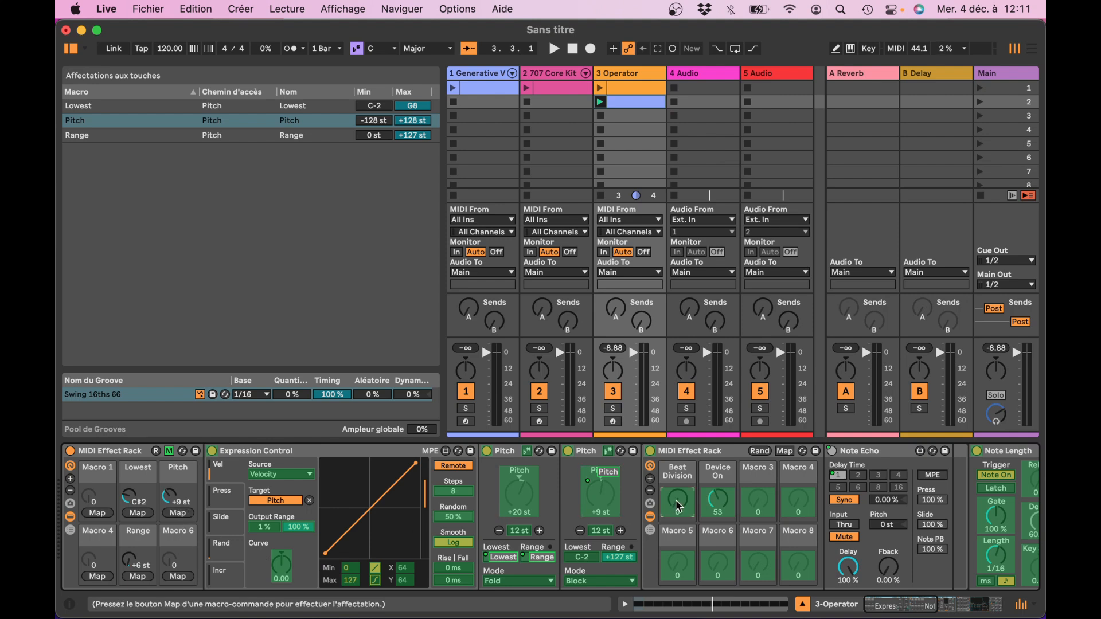
click(190, 579)
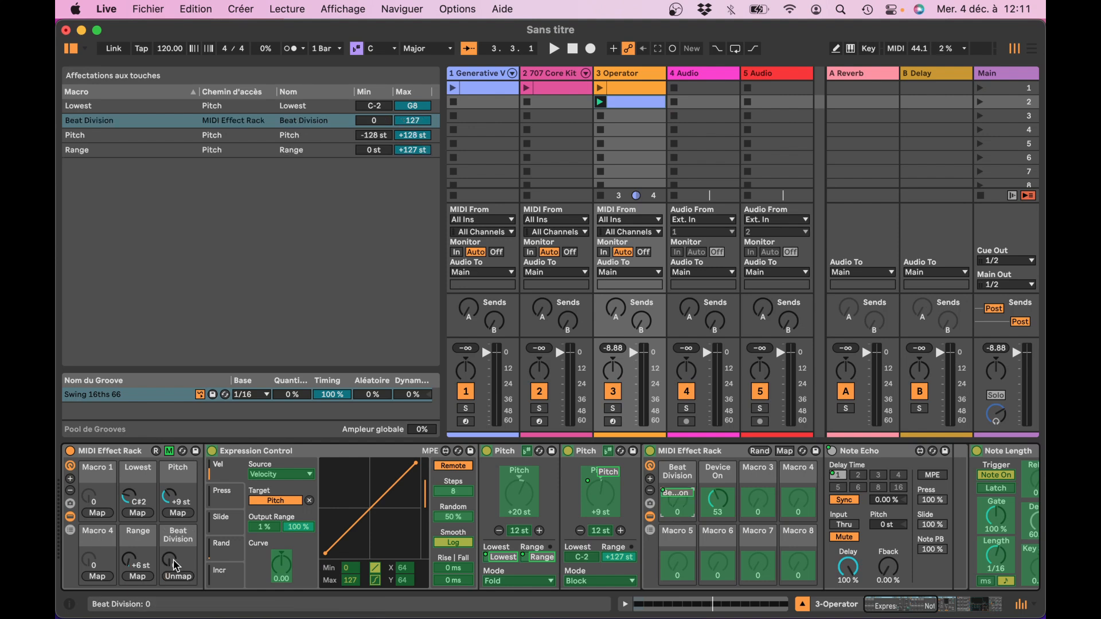
click(716, 502)
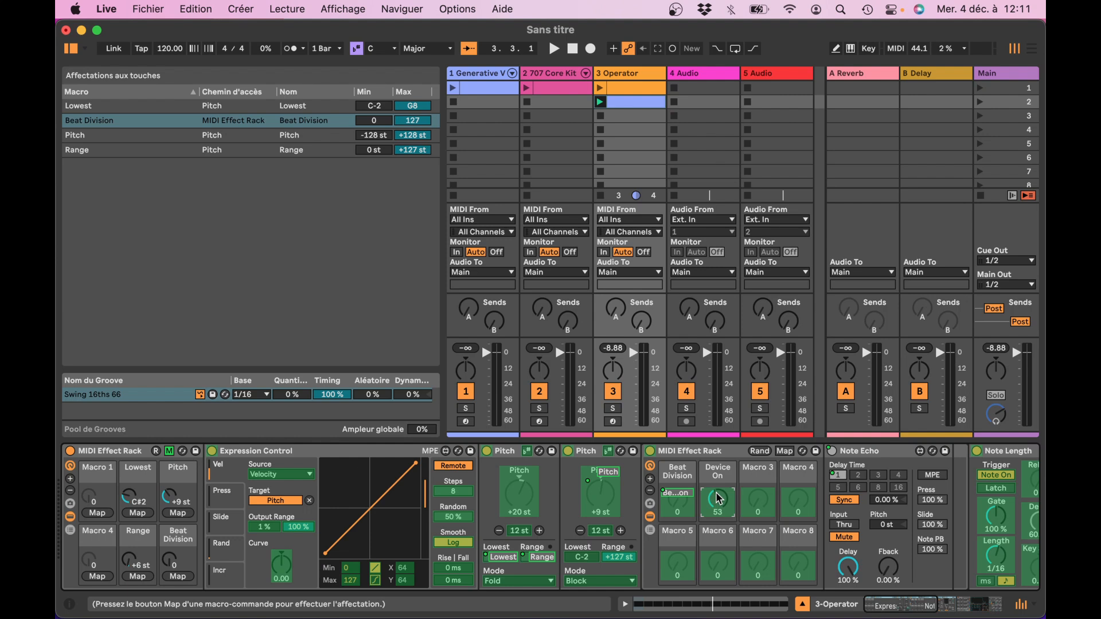
click(181, 578)
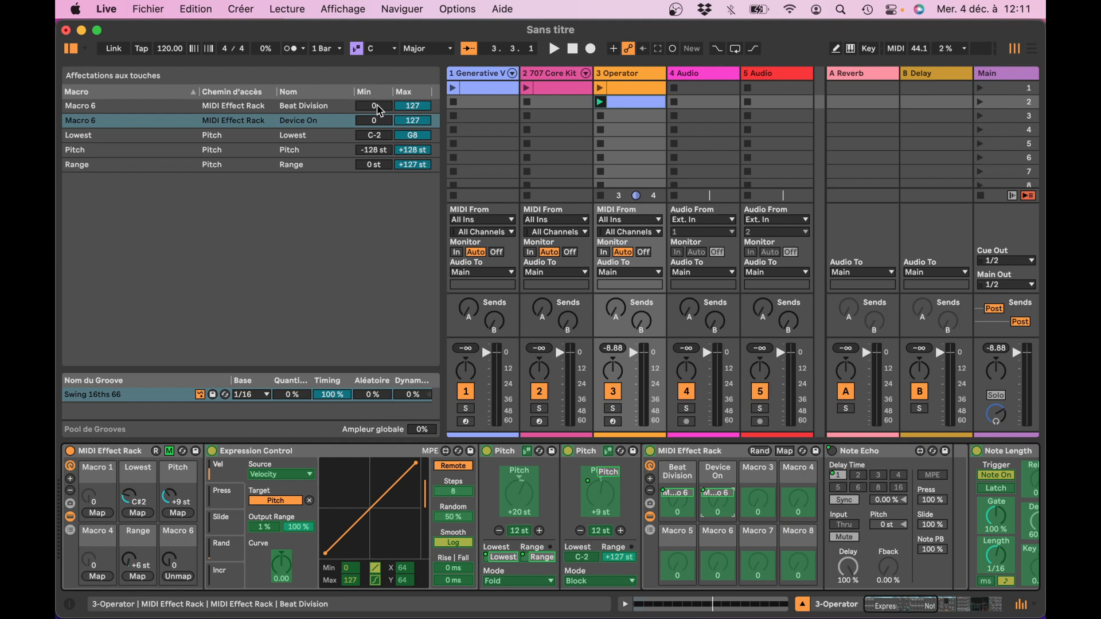
Limit the Beat Division mapping's maximum to 63, raise Macro 6 to 127 and leave macro mapping
click(418, 106)
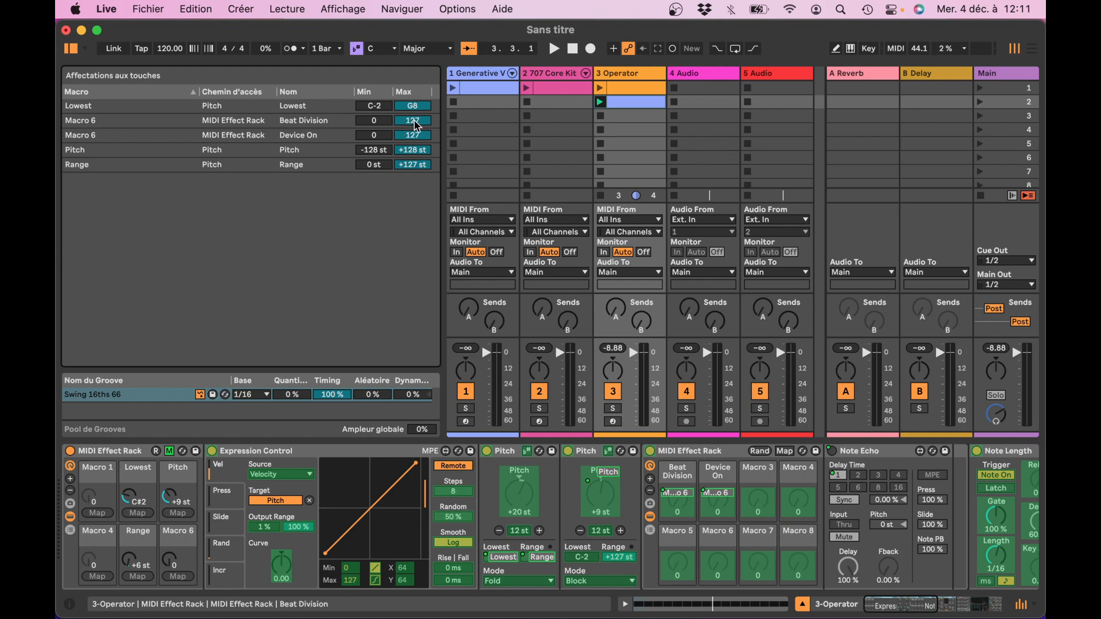
click(418, 122)
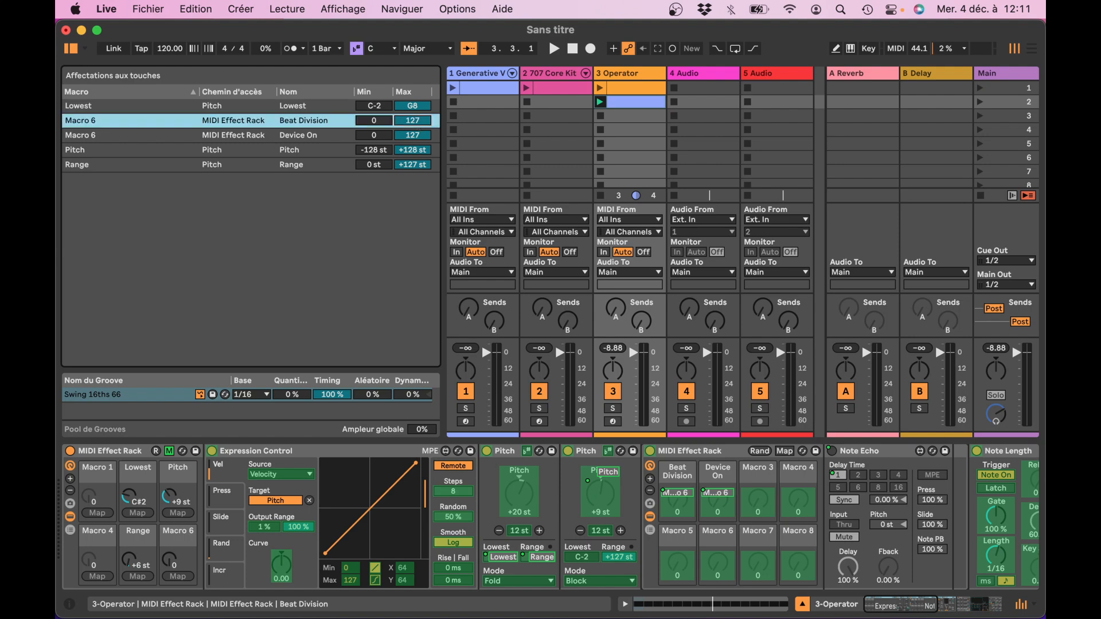
drag(417, 122, 417, 136)
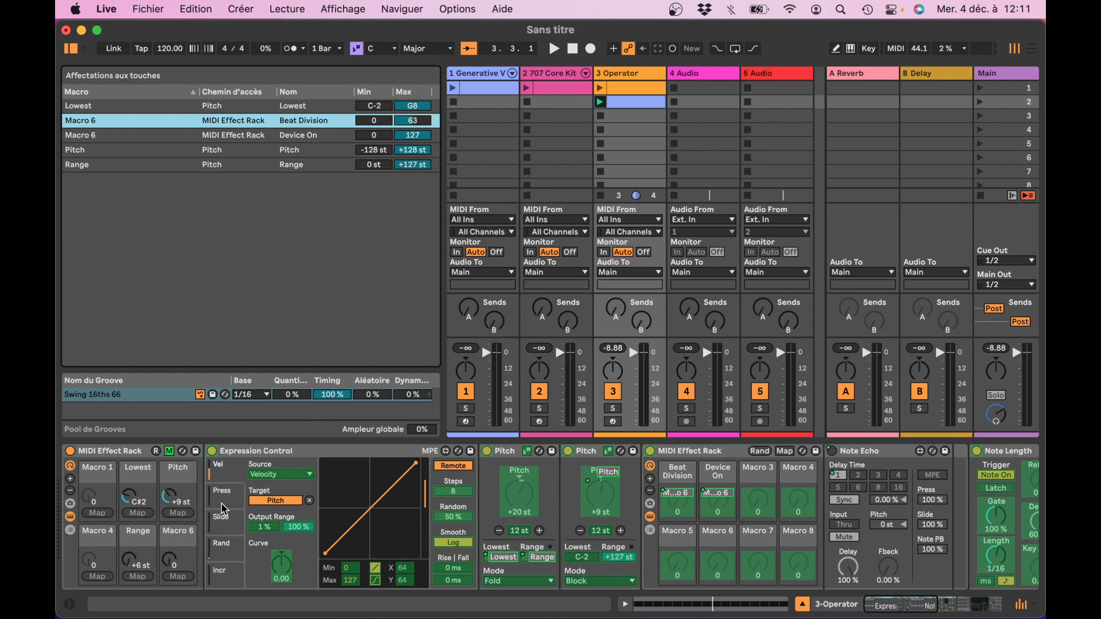
drag(175, 558, 175, 510)
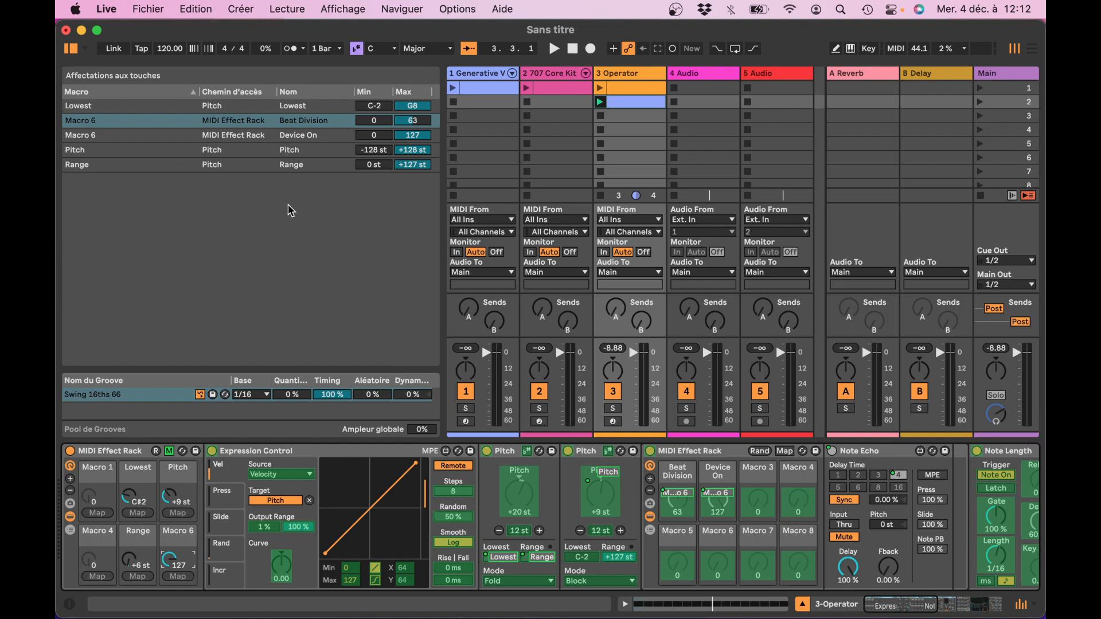
click(170, 451)
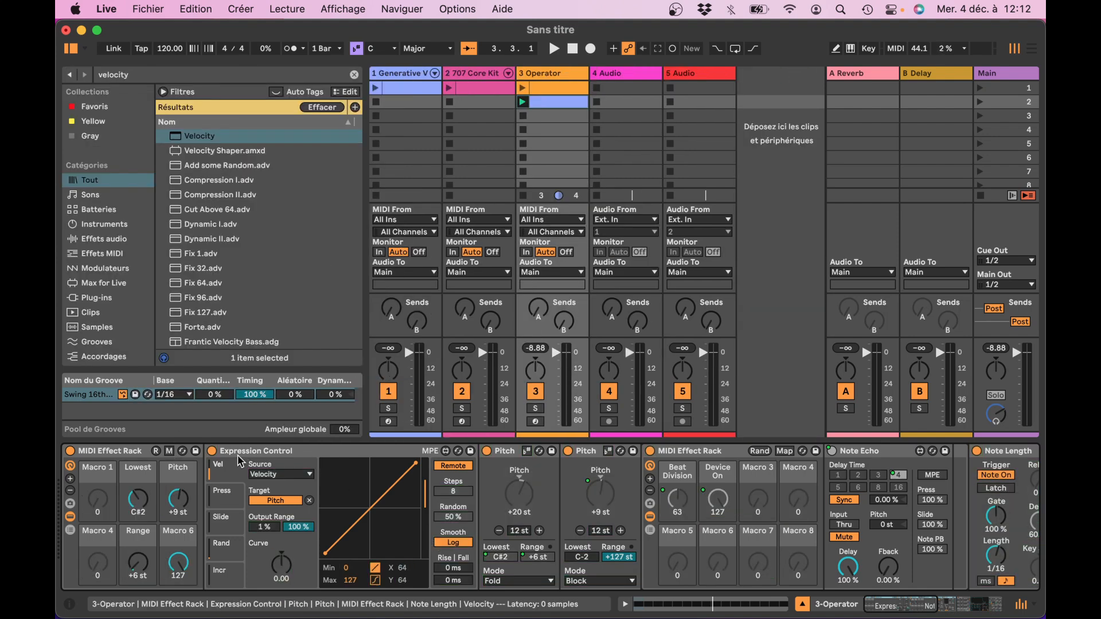
Hide the devices inside the outer MIDI Effect Rack so that only its macros sit beside Operator
click(69, 517)
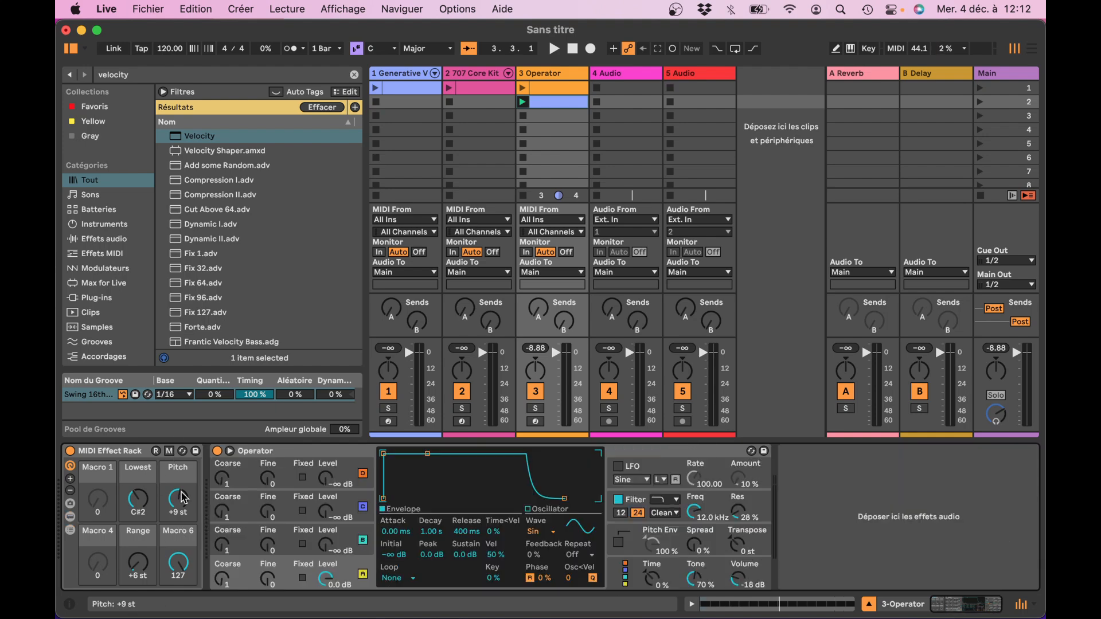
click(153, 463)
click(334, 457)
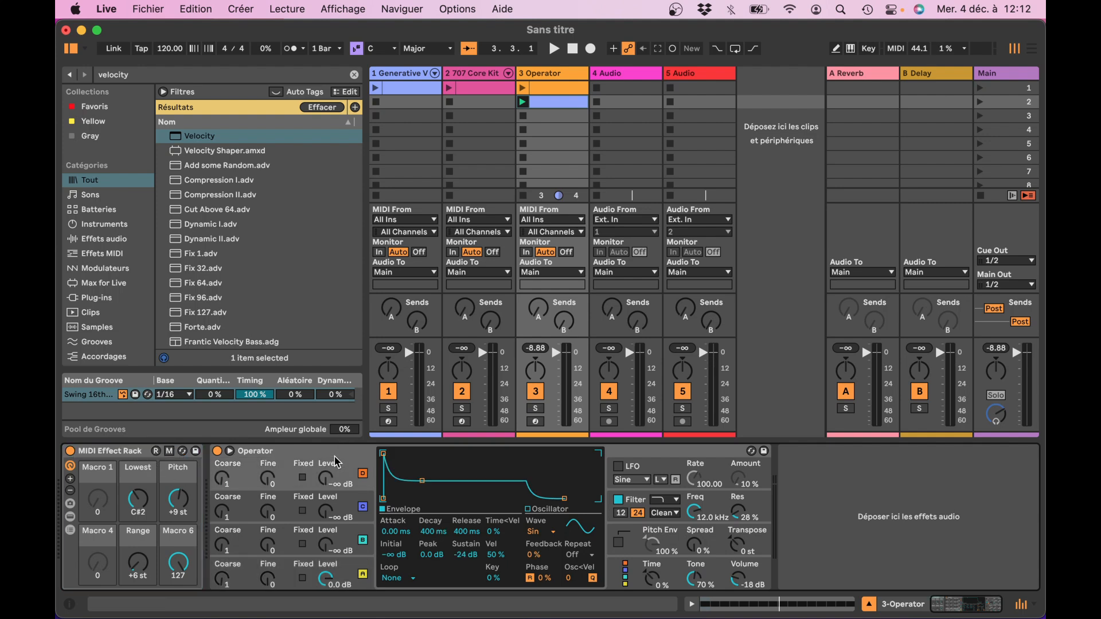
Group the MIDI Effect Rack and Operator into an Instrument Rack and show its macros, extended to ten
click(148, 456)
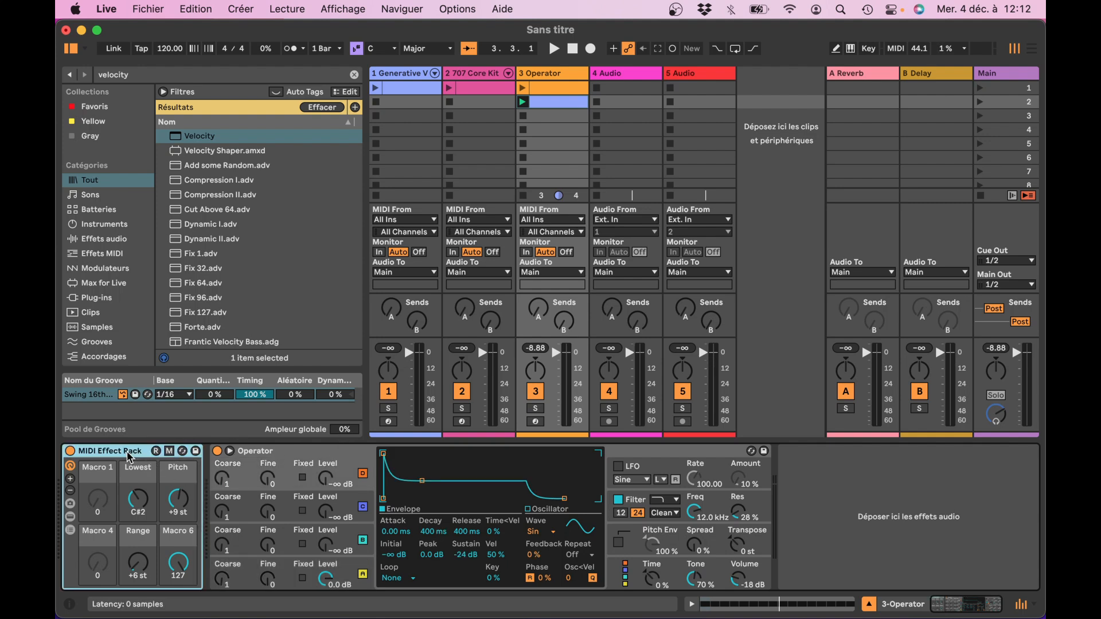
shift+click(304, 454)
key(super+g)
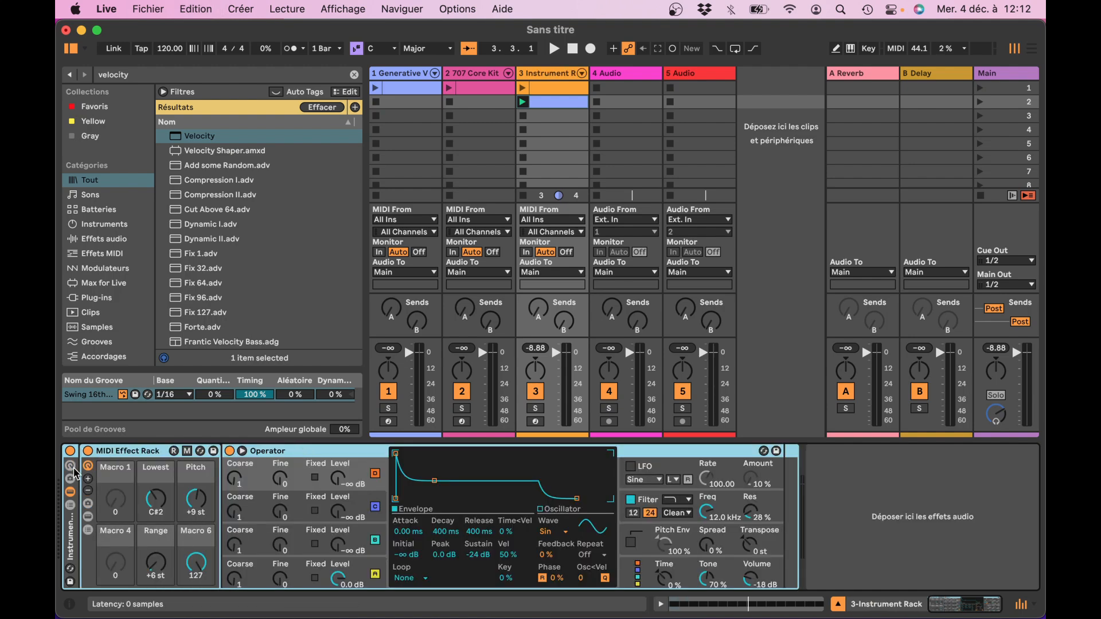
click(70, 469)
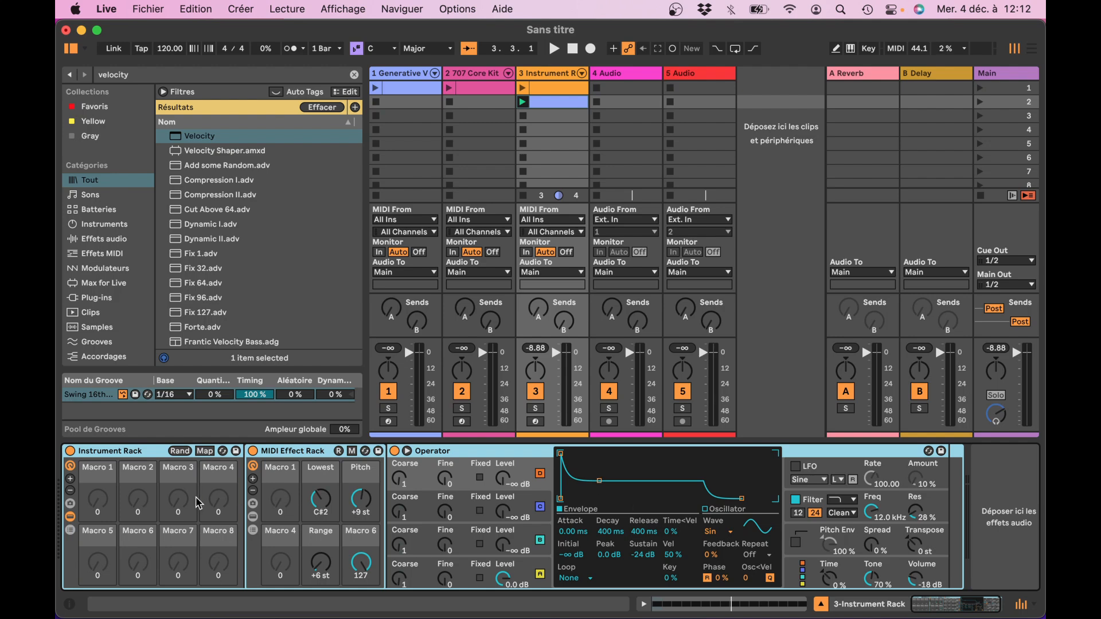
click(70, 479)
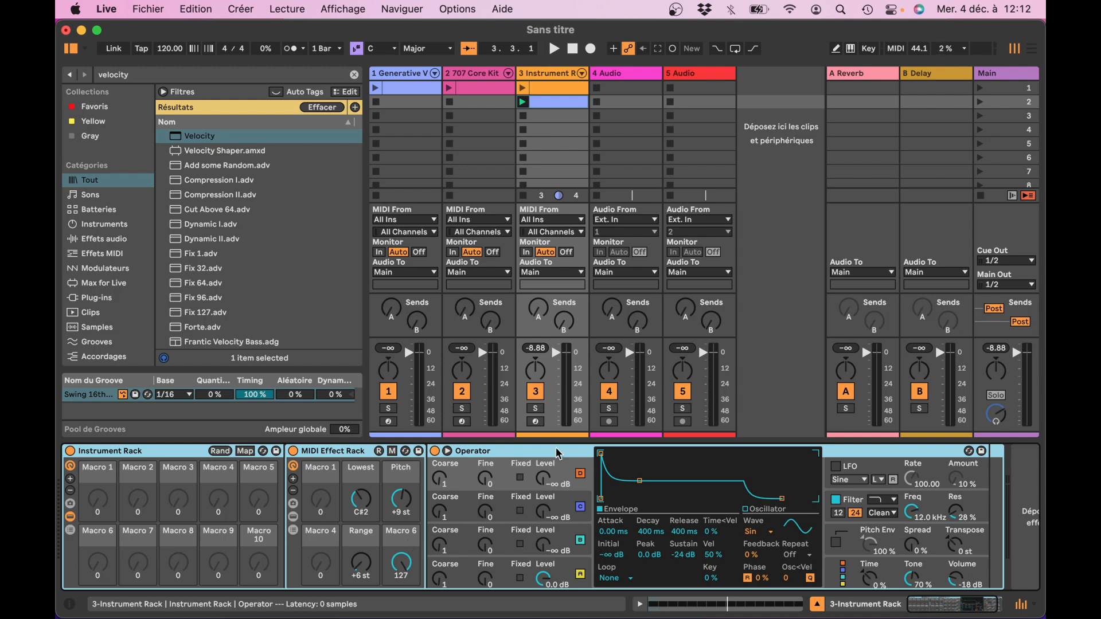
Switch Operator's algorithm to the one with all four oscillators in parallel
click(849, 575)
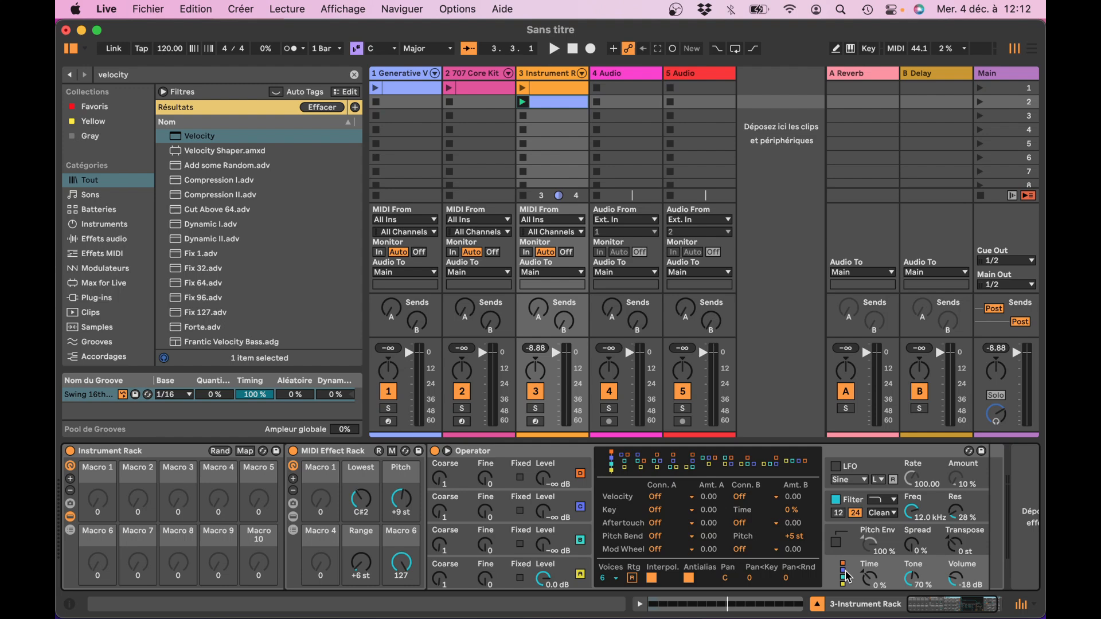
click(795, 463)
Map the Feedback of Operator's oscillator A to Macro 1 of the Instrument Rack
click(504, 569)
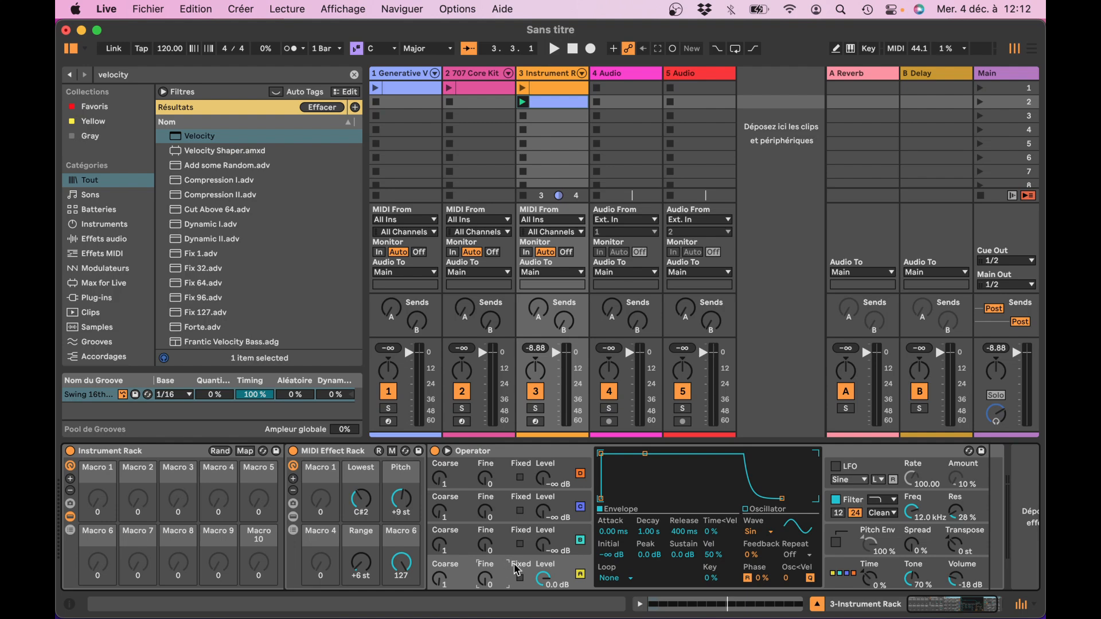
click(244, 452)
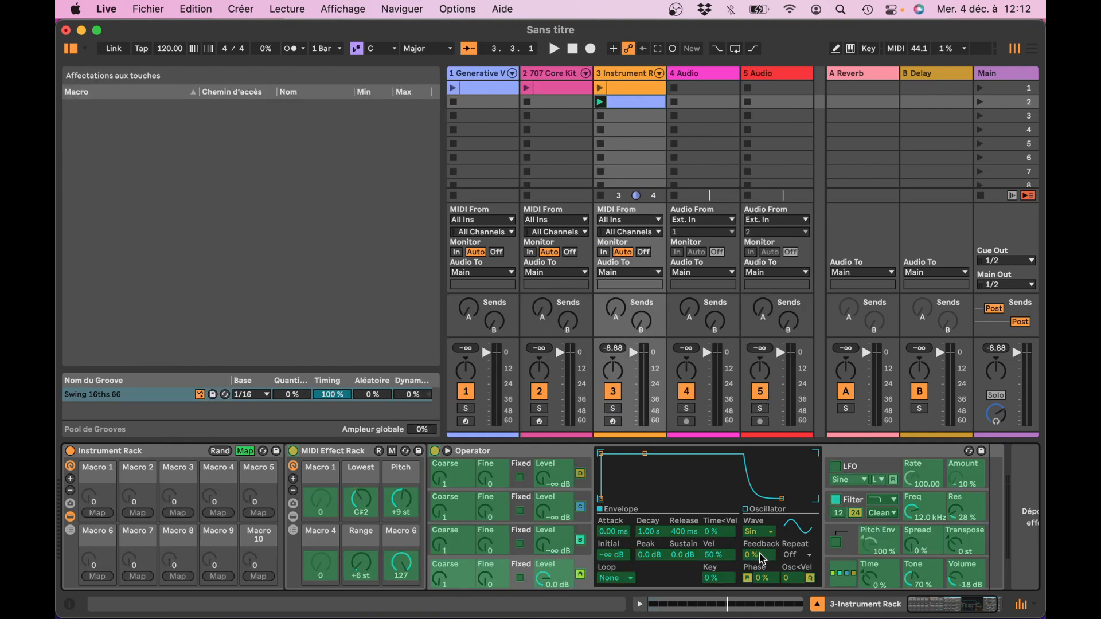
click(762, 559)
click(98, 513)
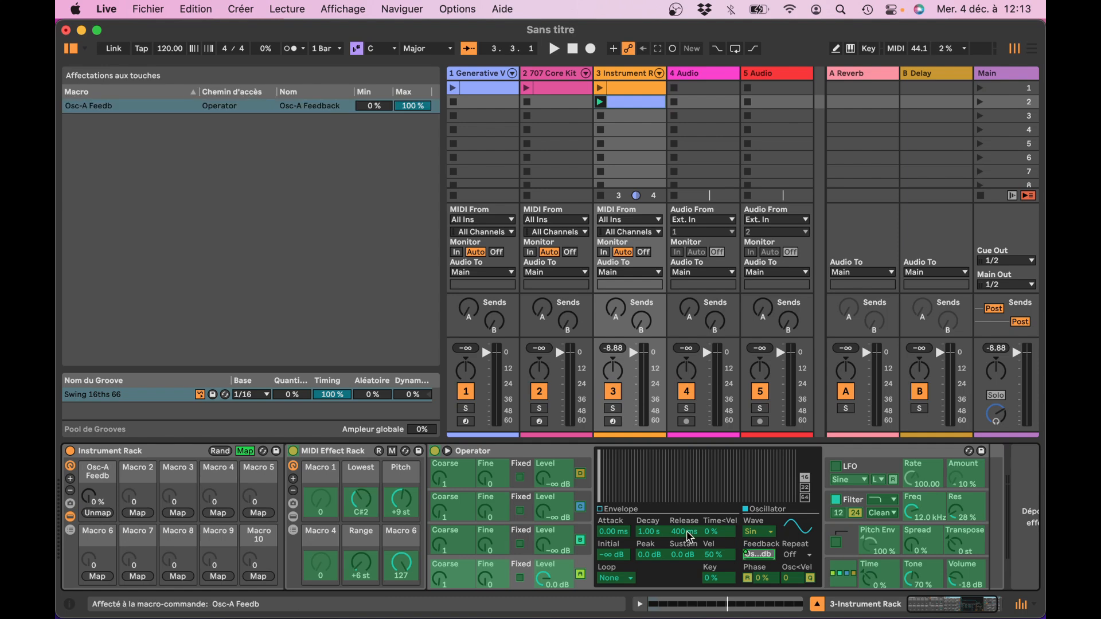
click(245, 451)
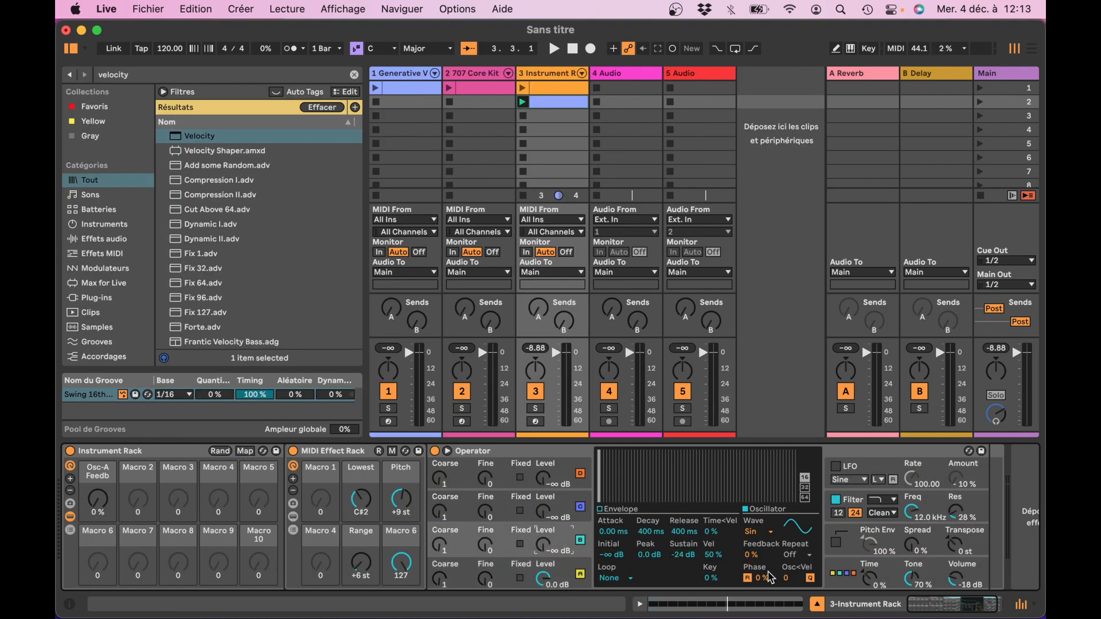
Set the waveform of Operator's oscillator B to Noise White
click(762, 532)
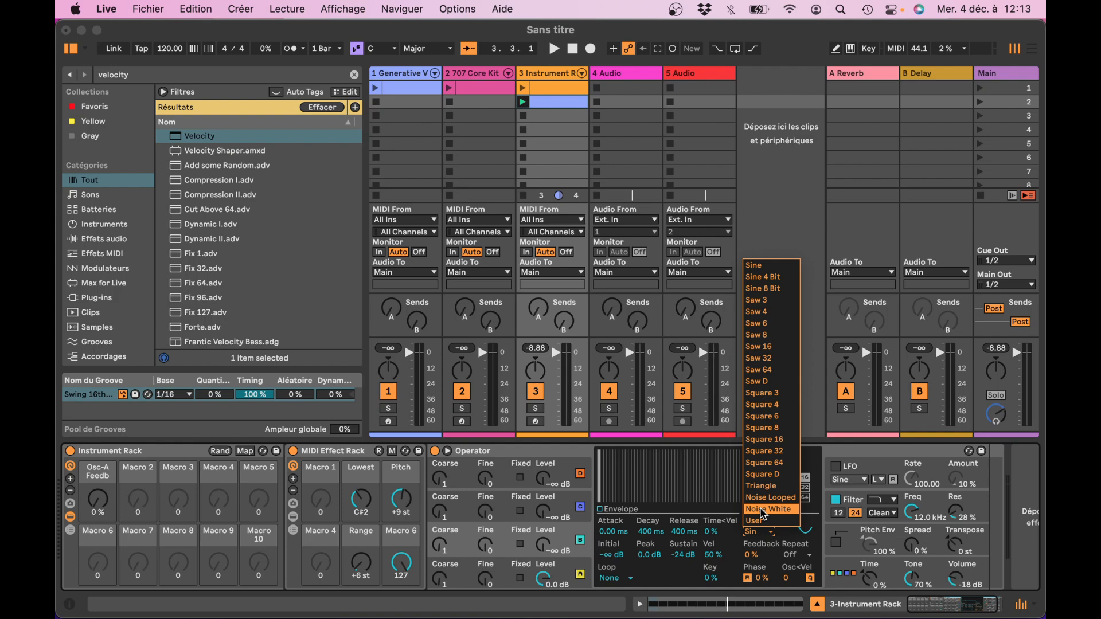
click(775, 514)
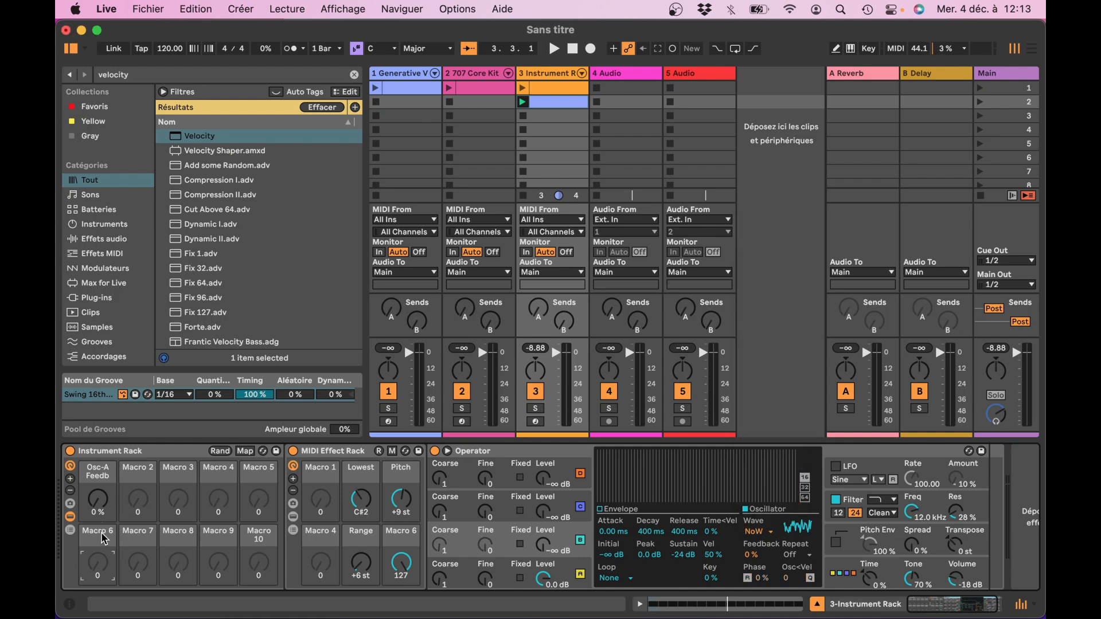
Map the output Level of Operator's oscillator B to Macro 6 of the Instrument Rack
click(239, 453)
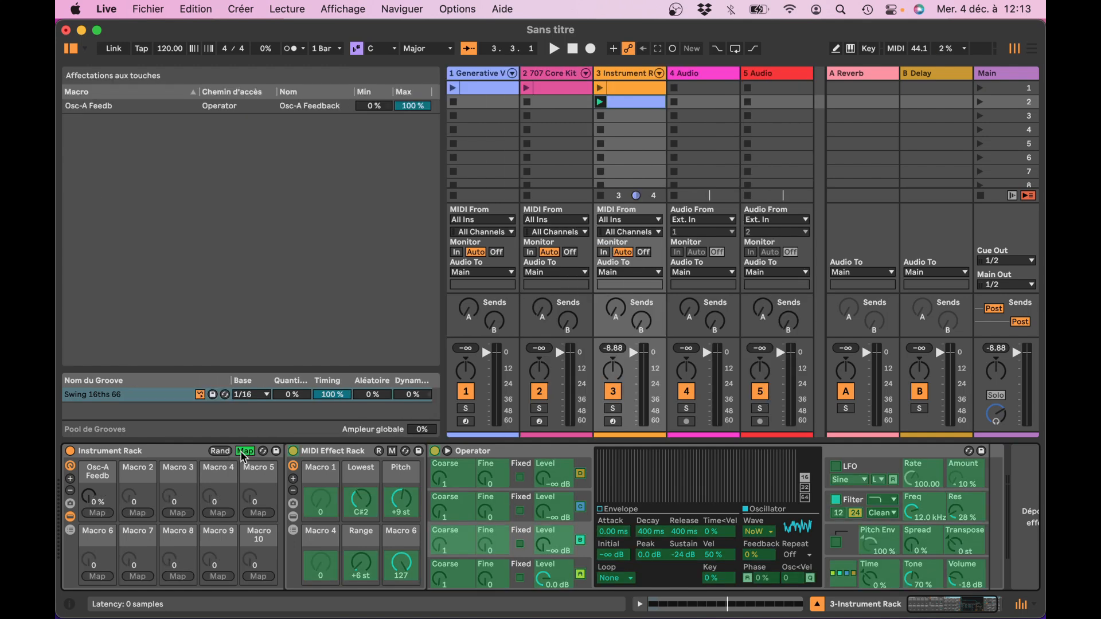
click(545, 544)
click(97, 576)
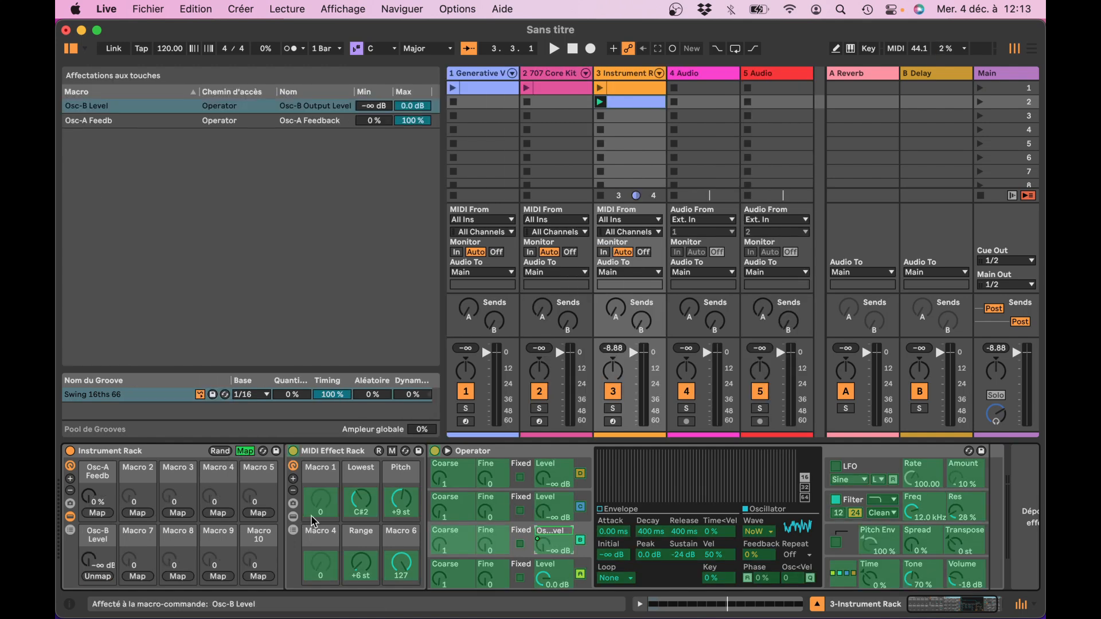
click(247, 452)
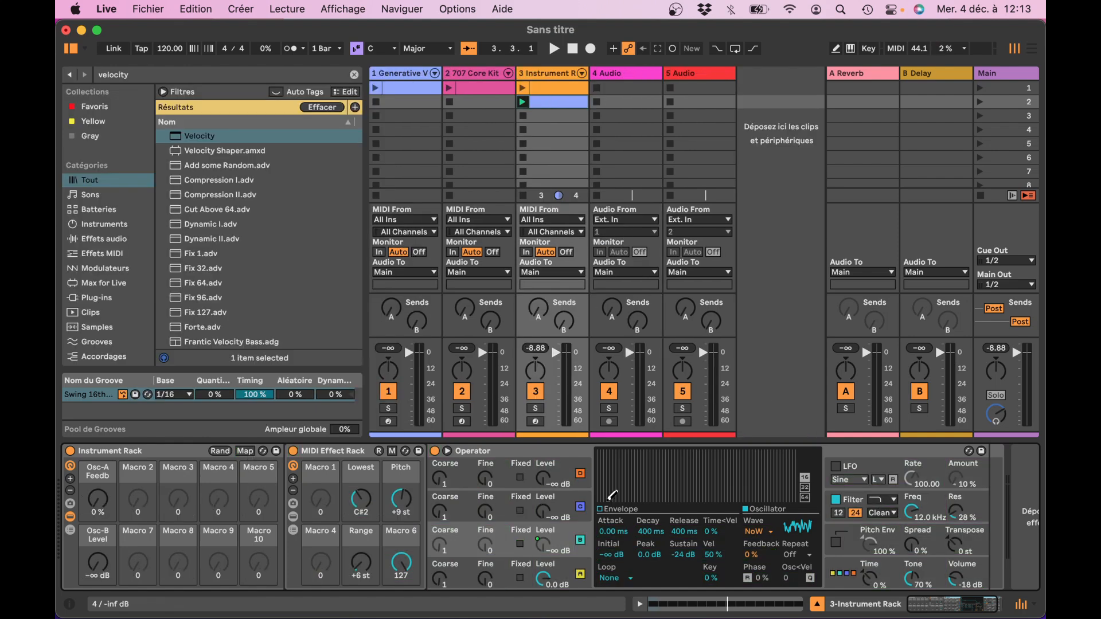
Enable Operator's pitch envelope and map its Peak to Macro 2 of the Instrument Rack
click(838, 533)
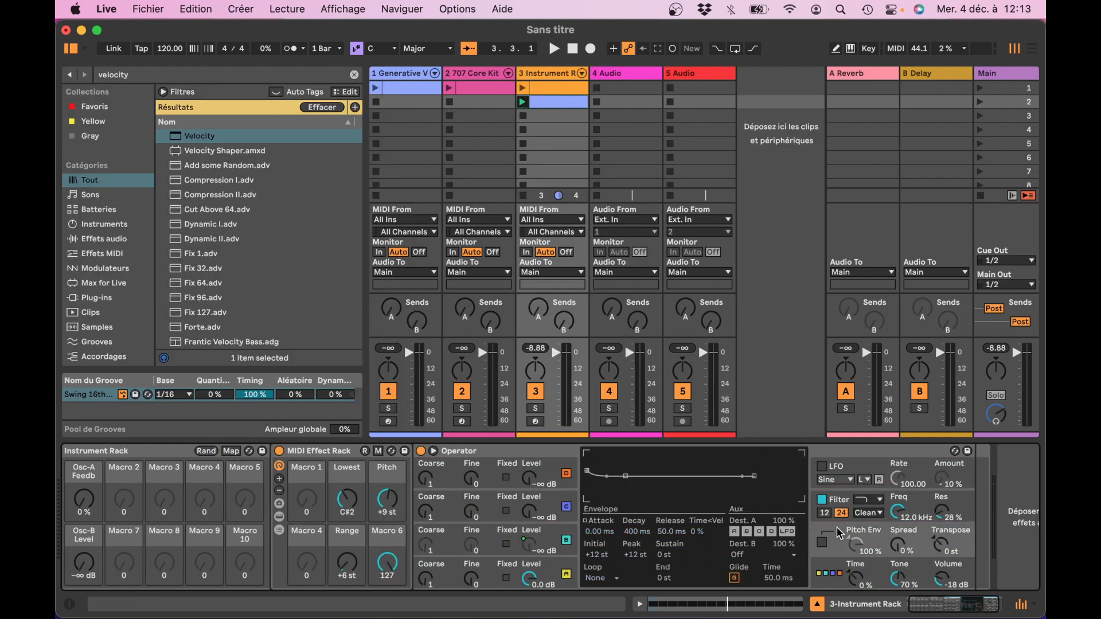
click(821, 544)
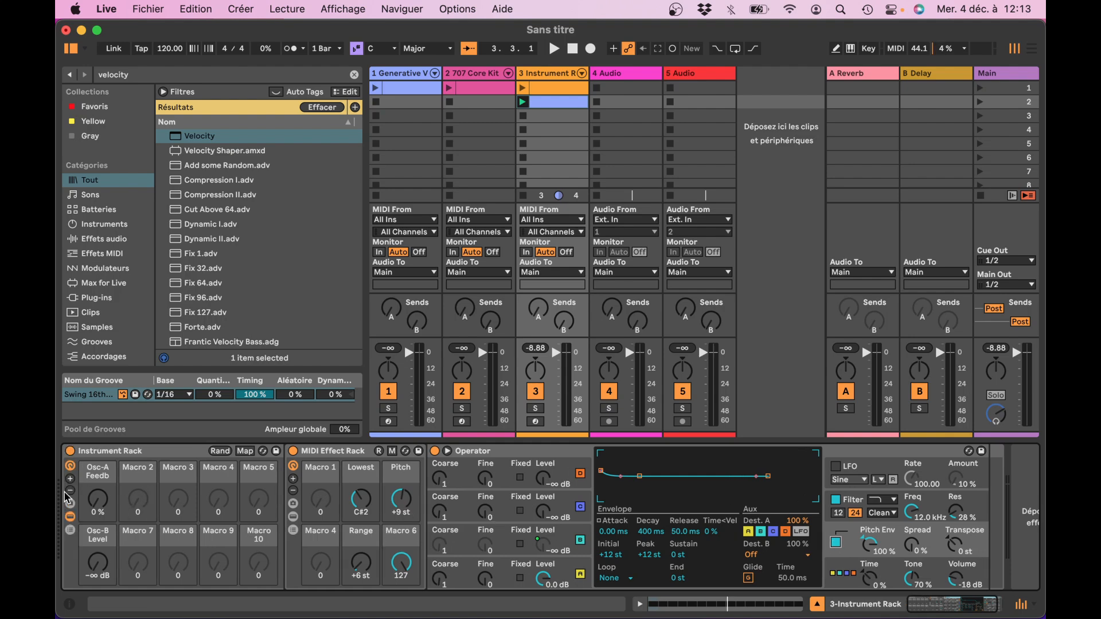
click(244, 452)
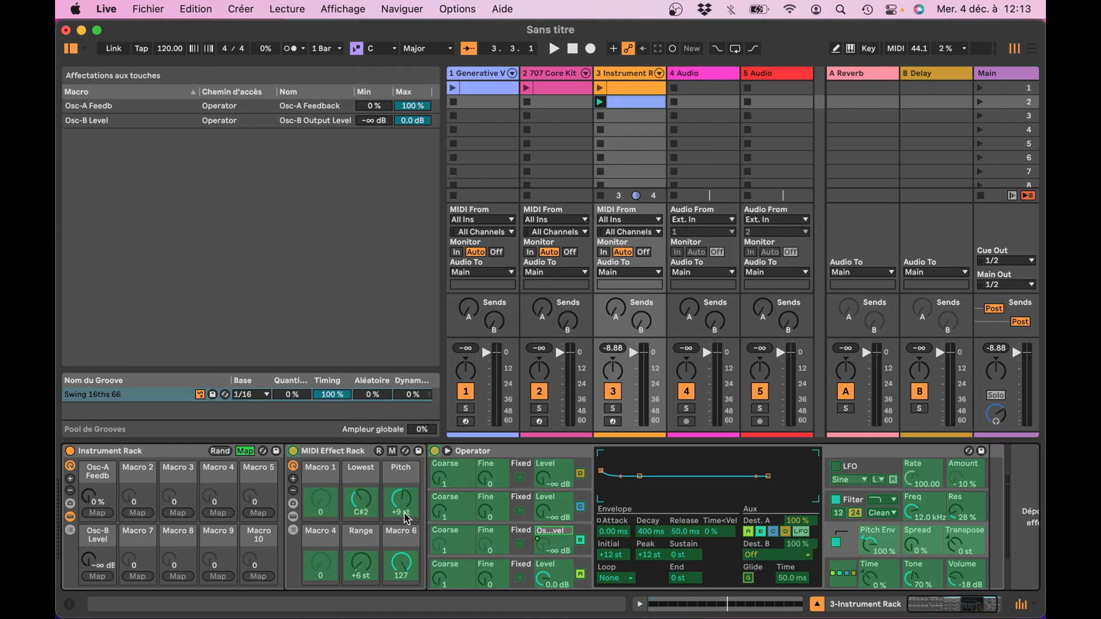
click(650, 555)
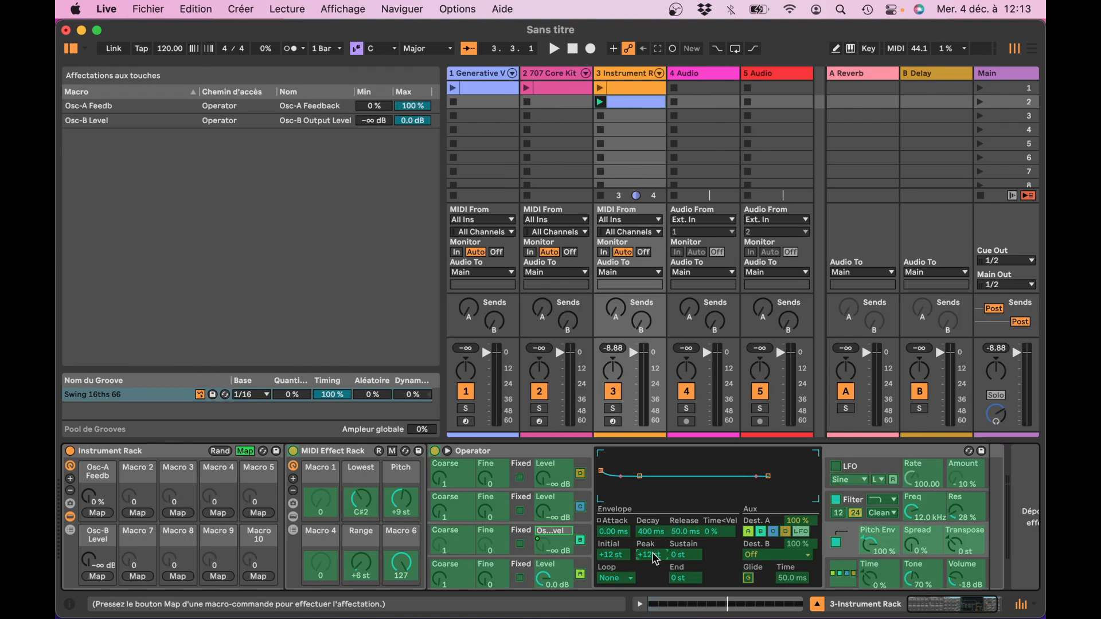
click(142, 513)
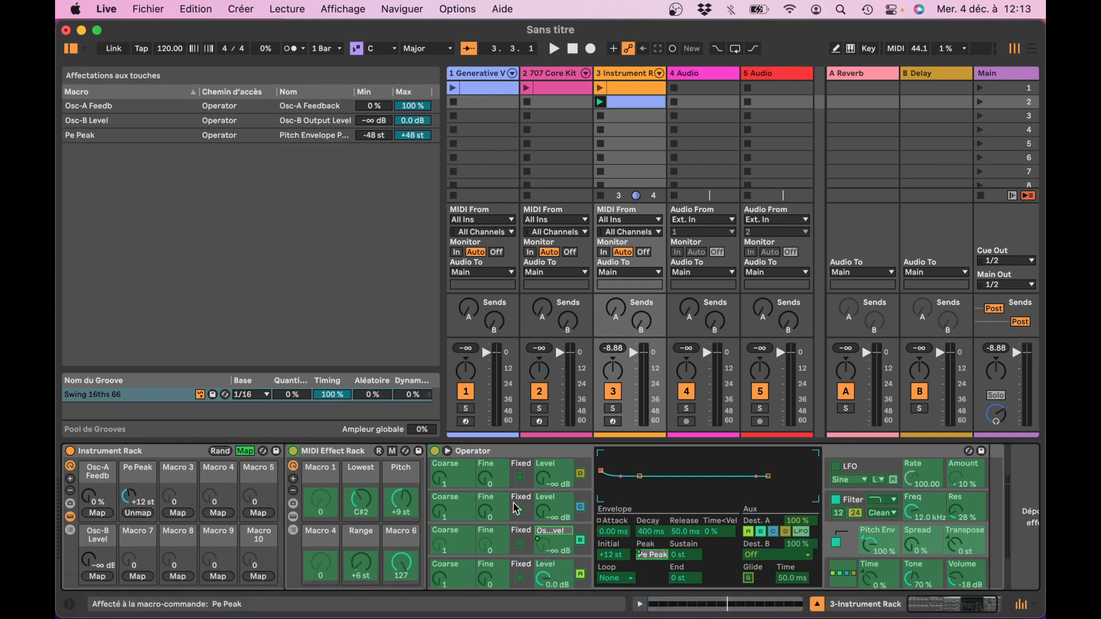
Map the Decay of Operator's pitch envelope to Macro 7 of the Instrument Rack
click(659, 533)
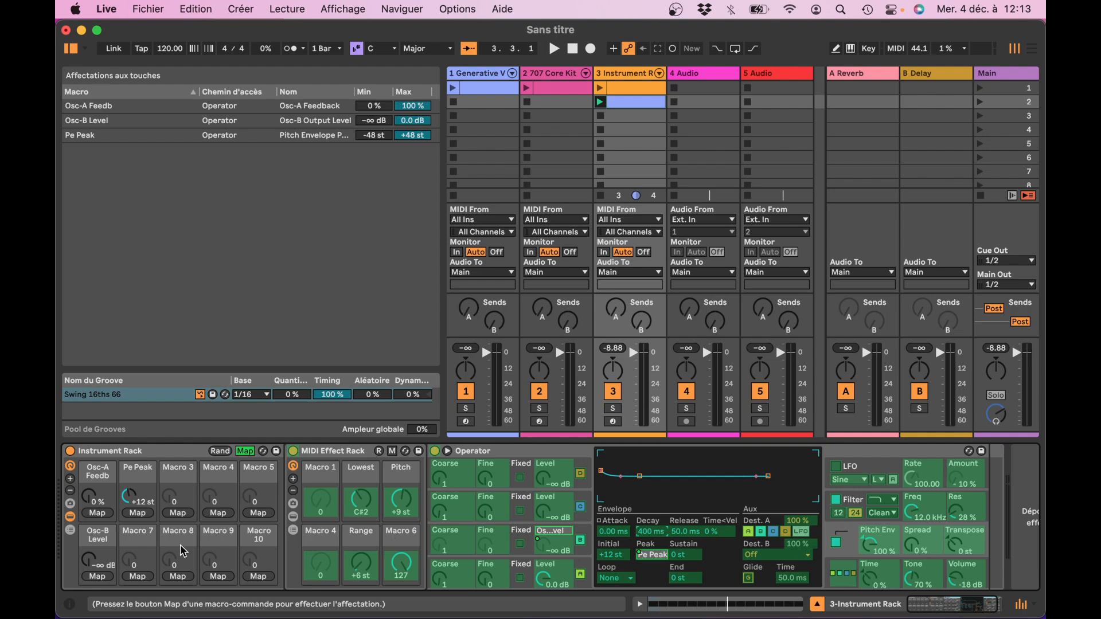
click(138, 577)
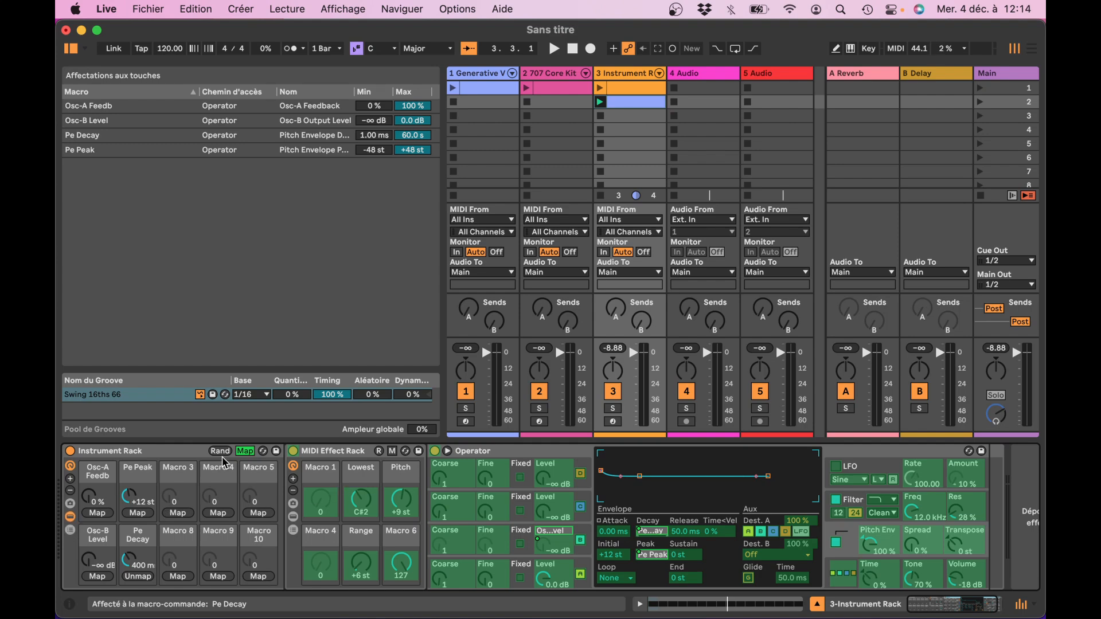
click(245, 451)
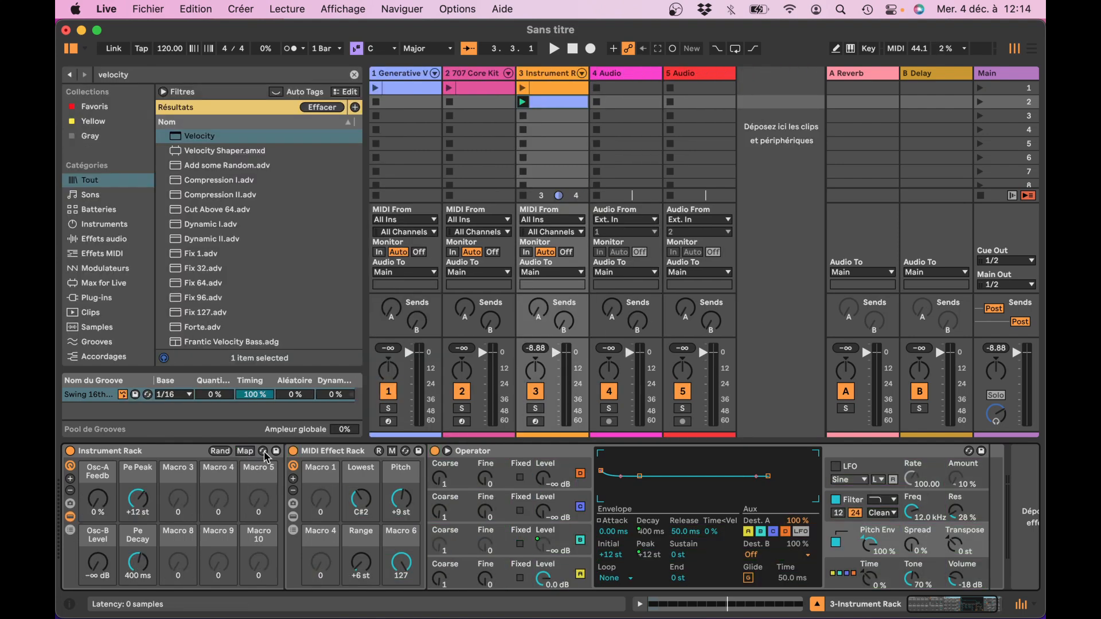
Map the Gate of the Note Length device to Macro 1 of the outer MIDI Effect Rack
click(393, 452)
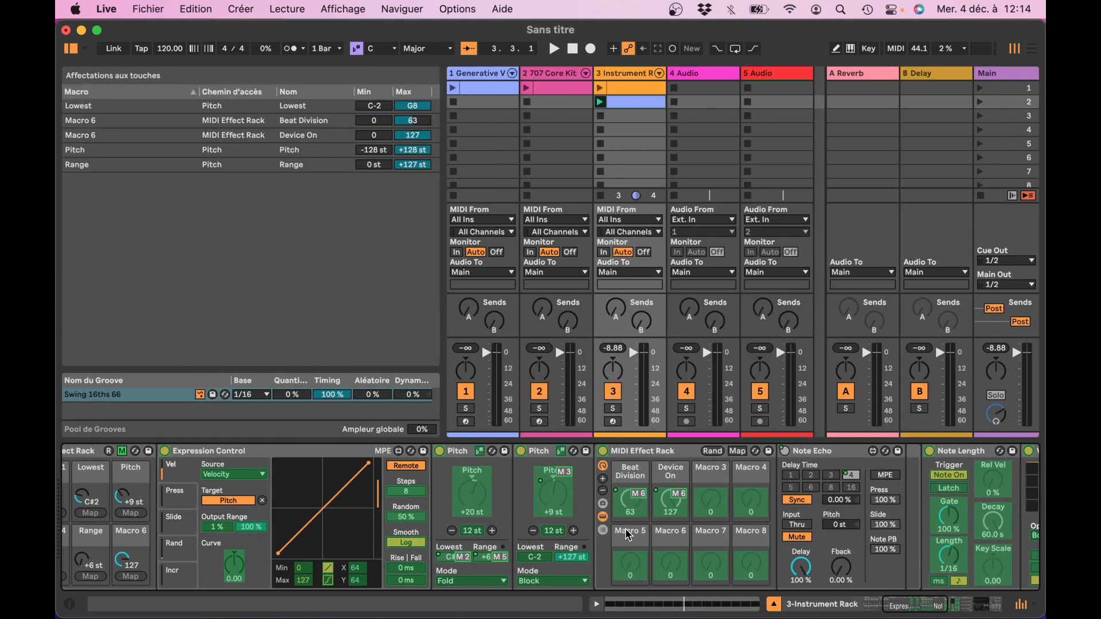
scroll(627, 535, right, 1)
scroll(628, 534, left, 2)
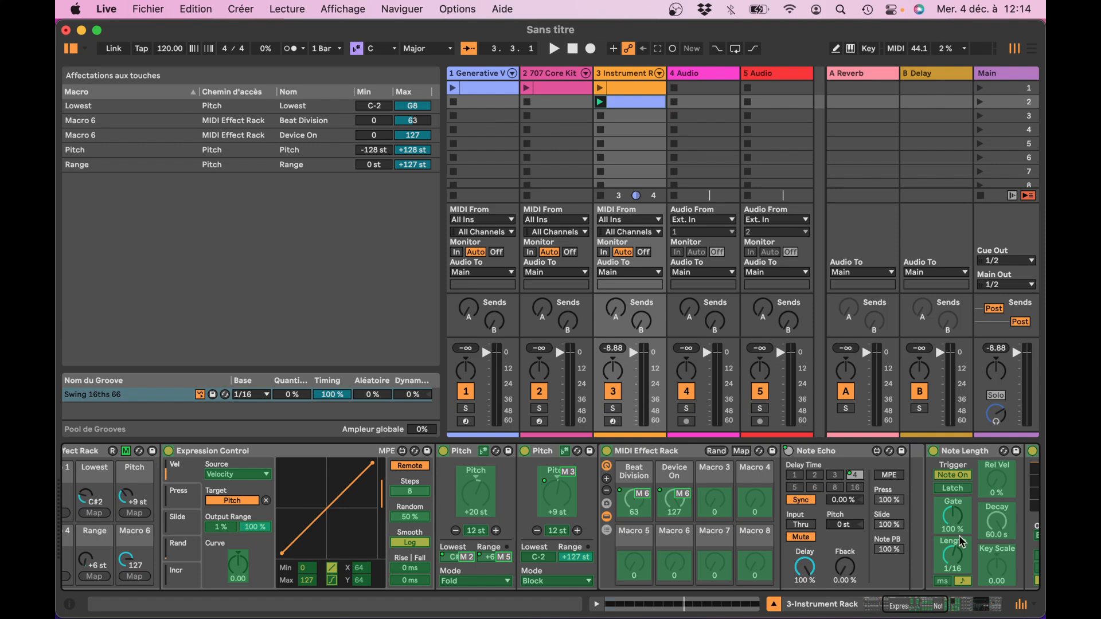
scroll(591, 564, left, 8)
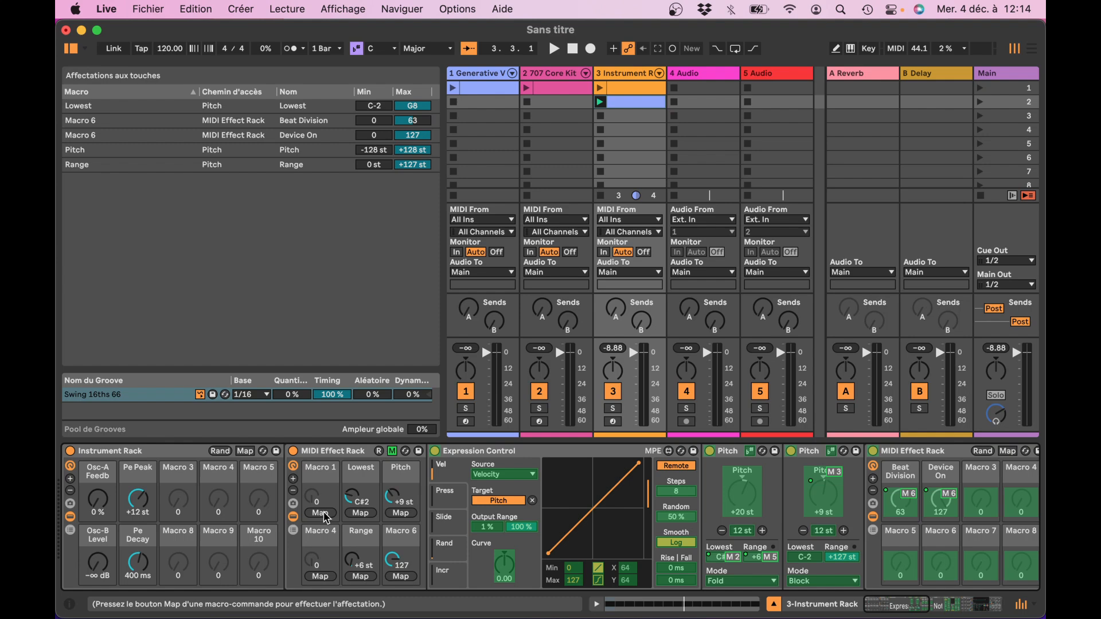
click(320, 512)
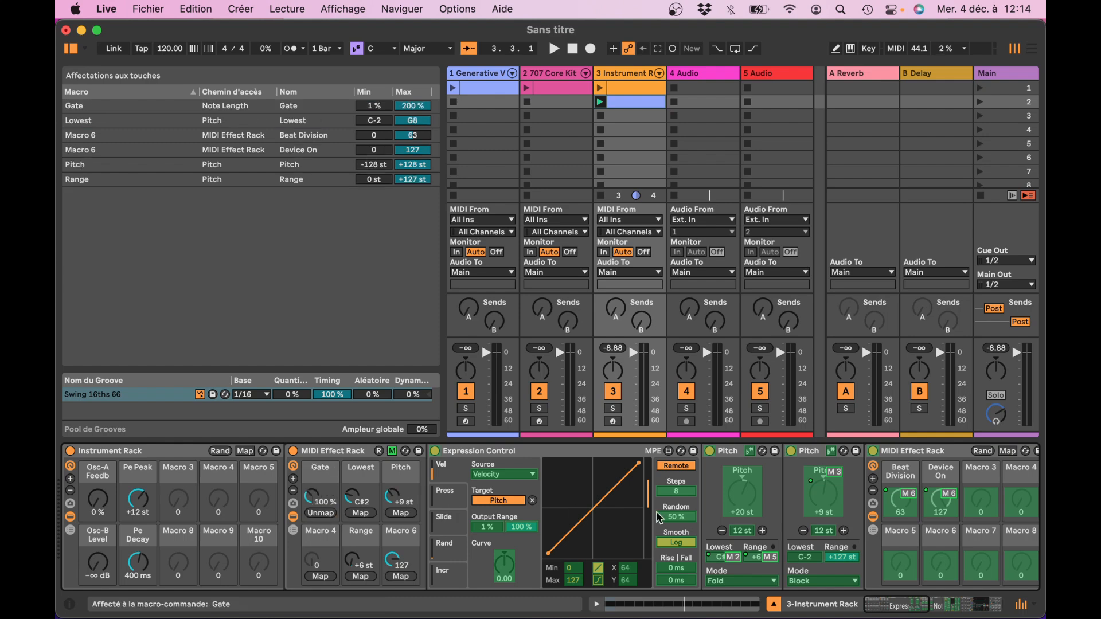
Map the Velocity device's Out Hi to Macro 4 of the outer MIDI Effect Rack
scroll(660, 519, right, 10)
scroll(659, 519, right, 8)
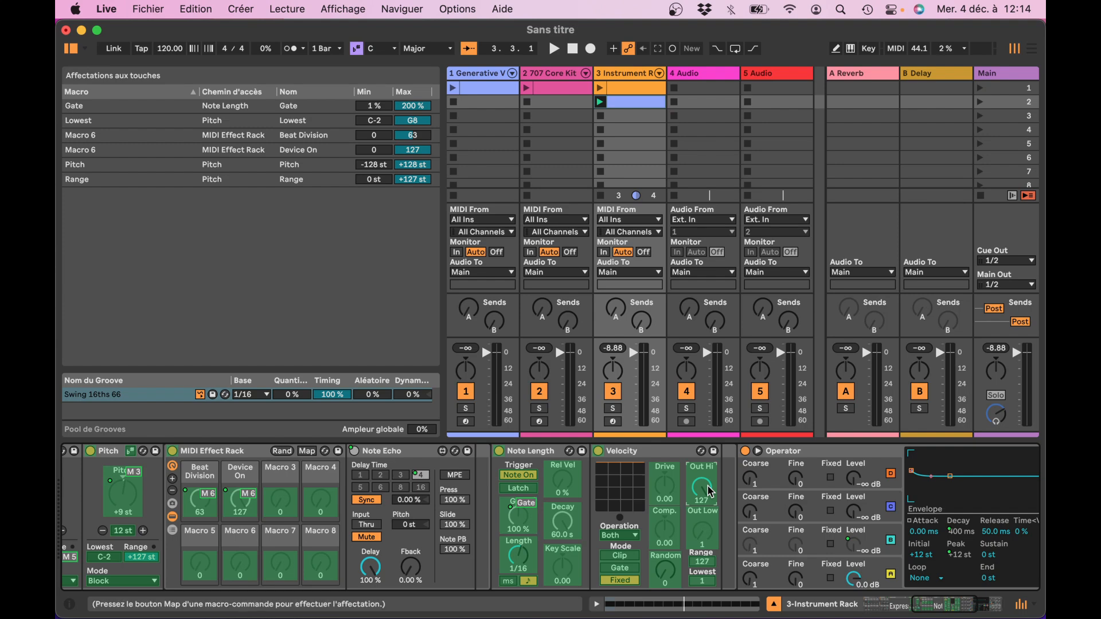
scroll(338, 525, left, 17)
click(249, 576)
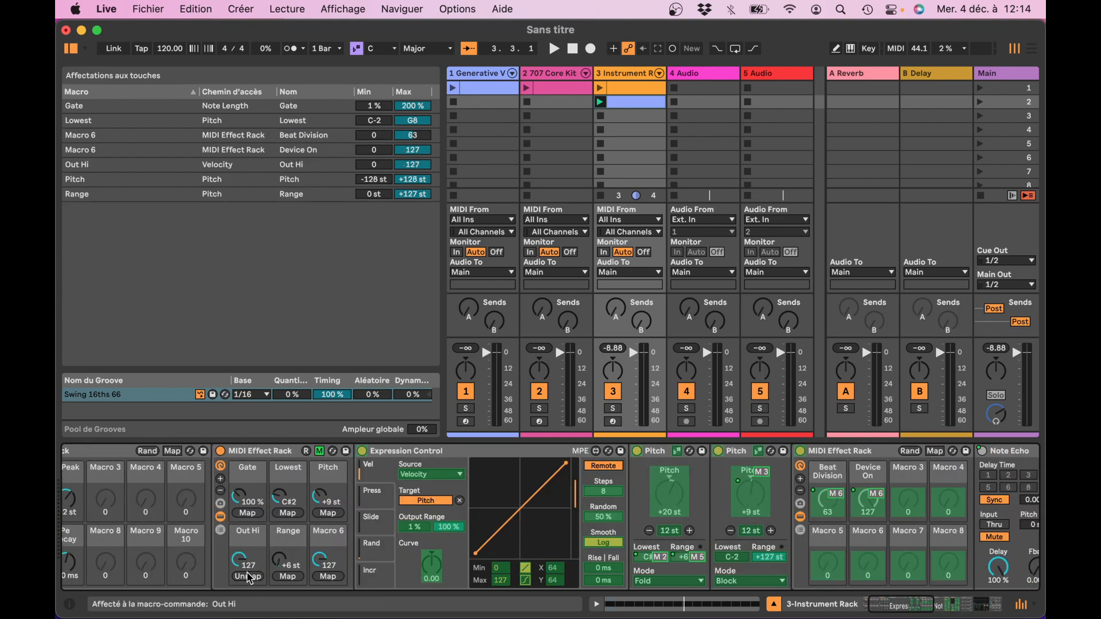
click(319, 451)
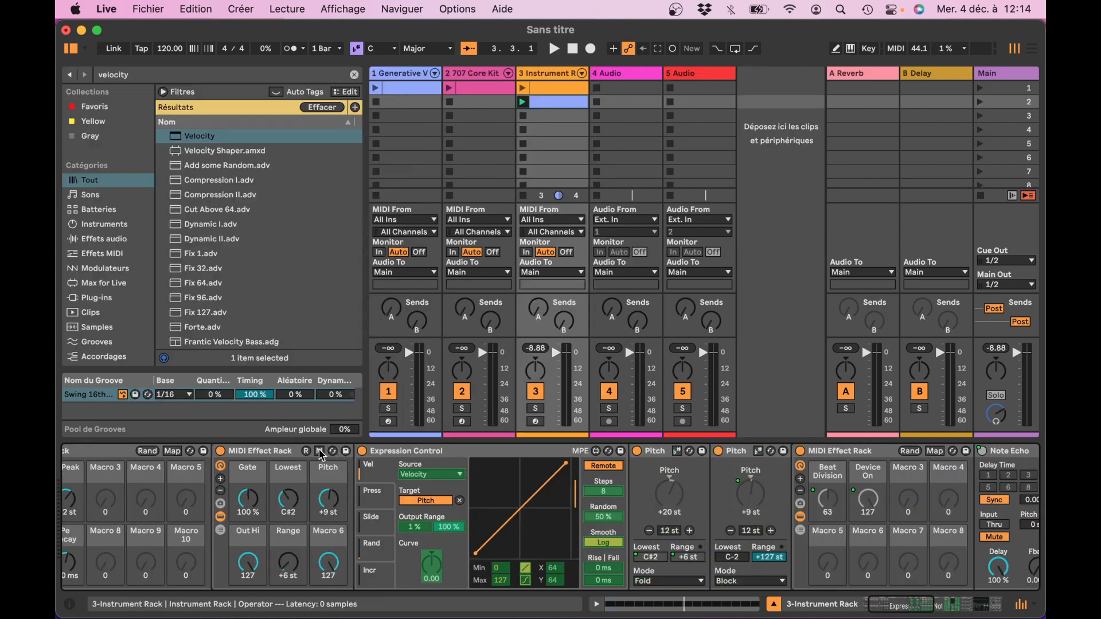
Map the MIDI Effect Rack's Gate, Lowest and Pitch macros to Macros 3, 4 and 5 of the Instrument Rack
scroll(148, 512, left, 2)
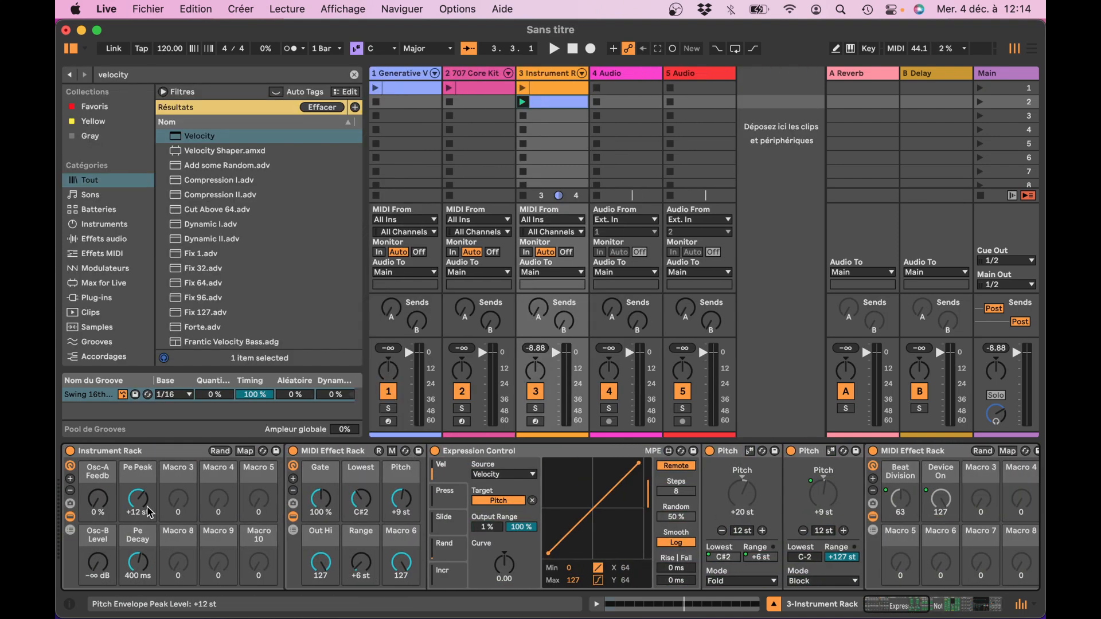
click(246, 451)
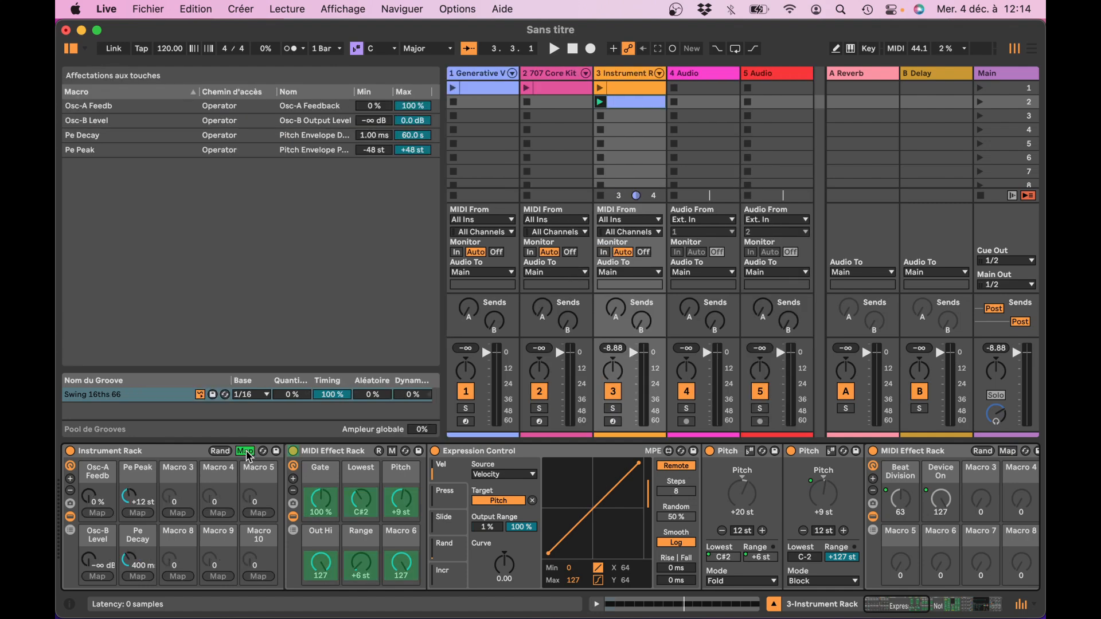
click(320, 502)
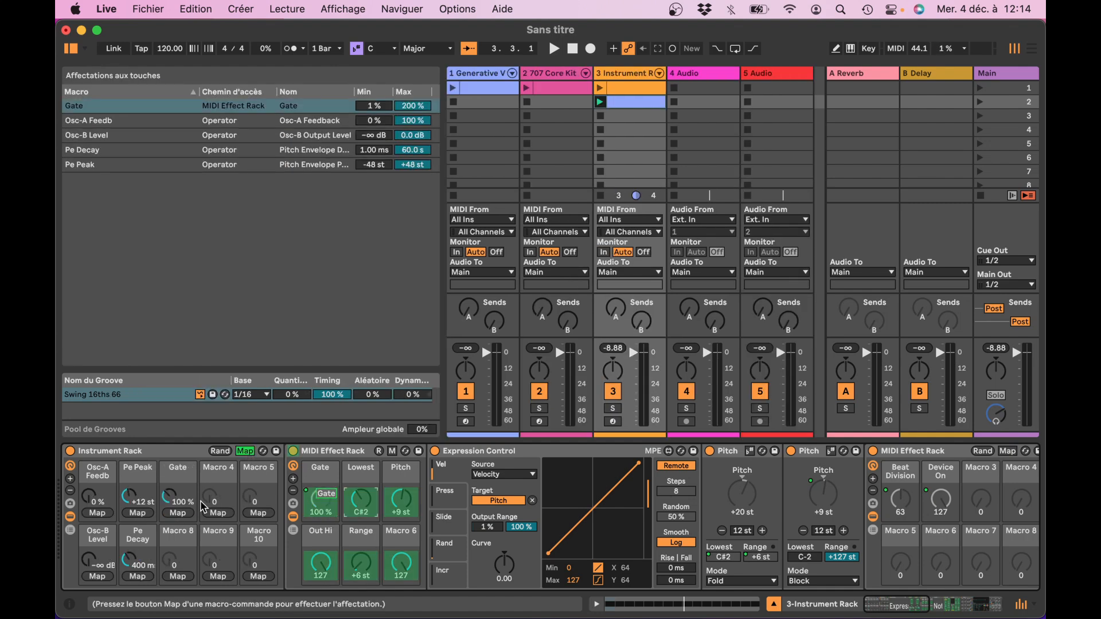
click(217, 513)
click(361, 502)
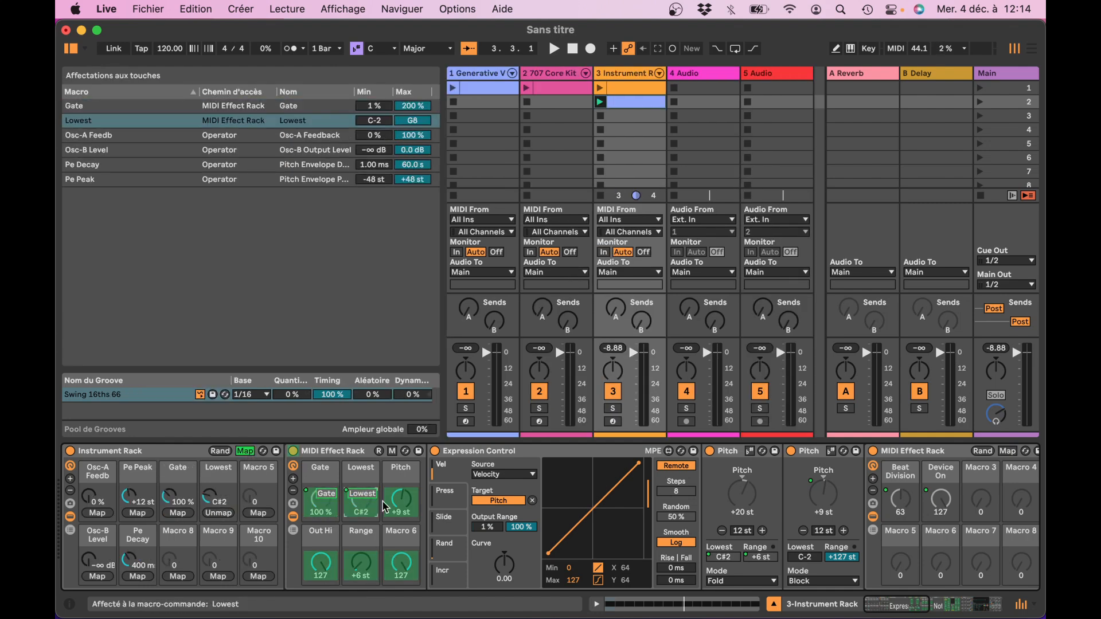
click(264, 513)
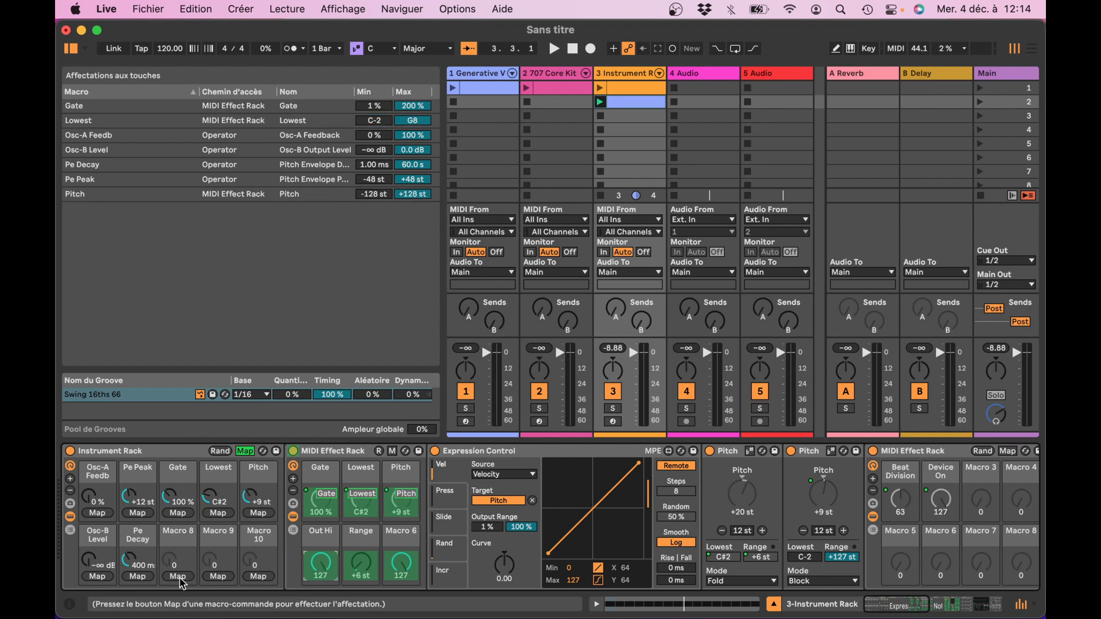
Map the MIDI Effect Rack's Out Hi, Range and Macro 6 to Macros 8, 9 and 10 of the Instrument Rack
click(181, 580)
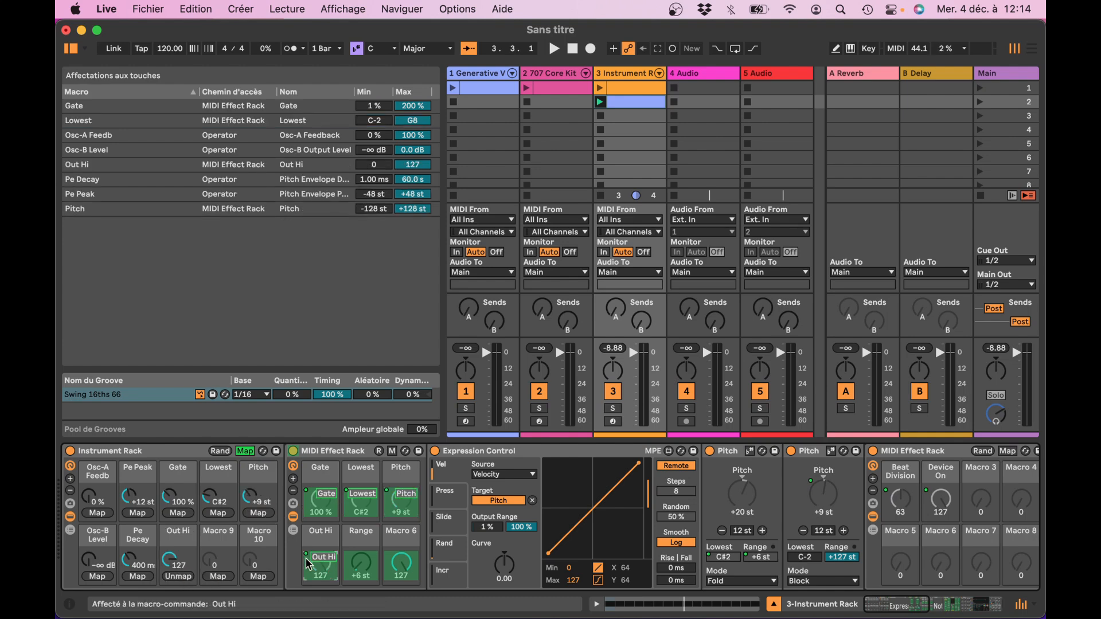
click(226, 577)
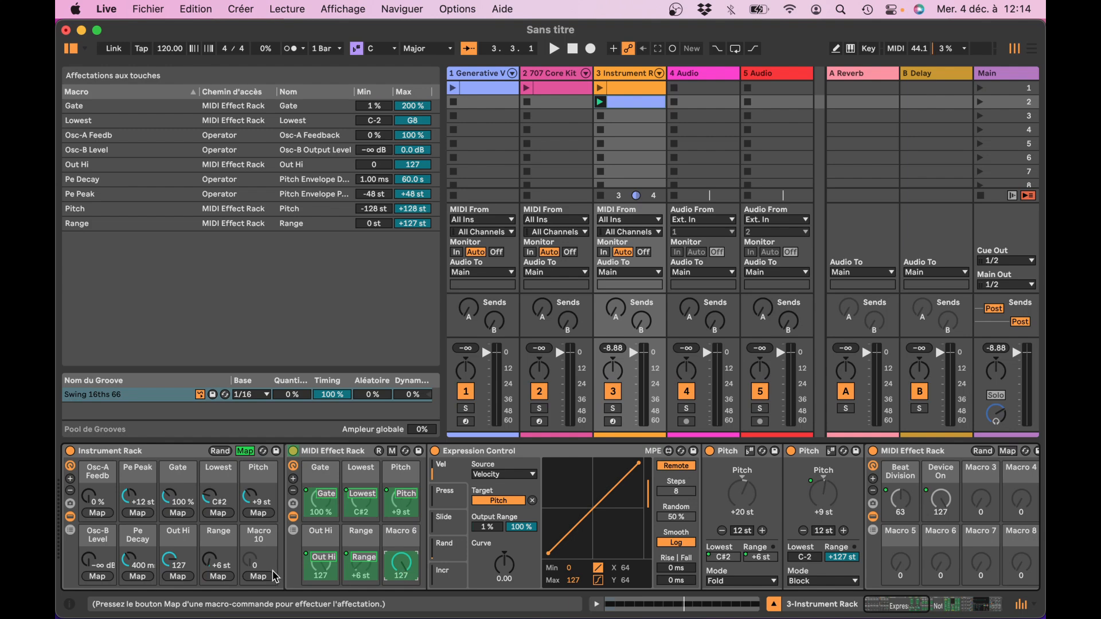
click(265, 577)
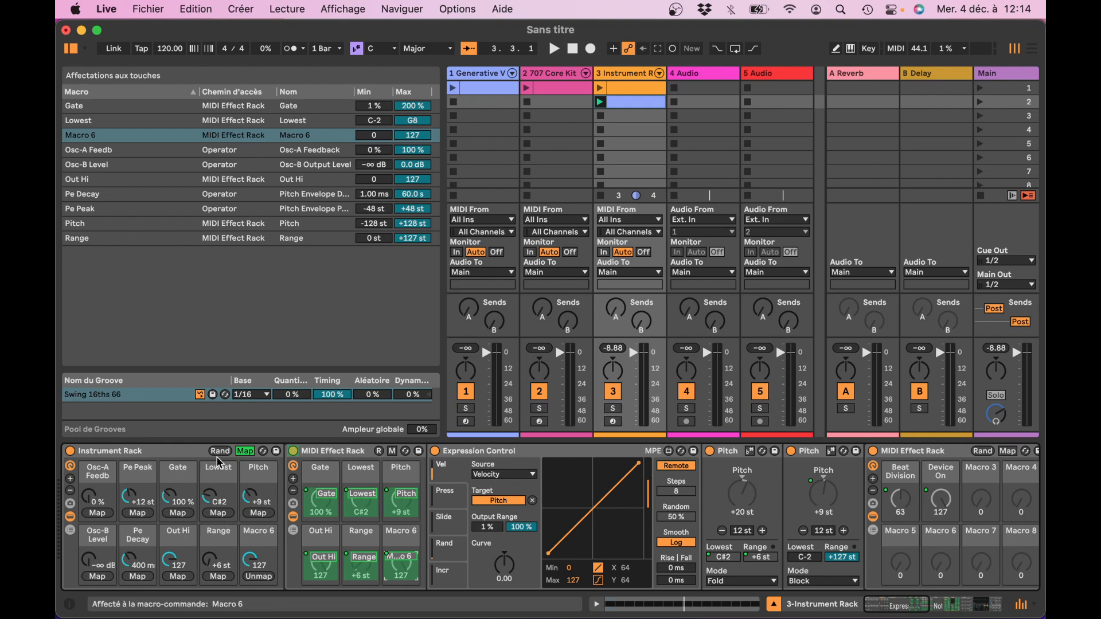
click(243, 451)
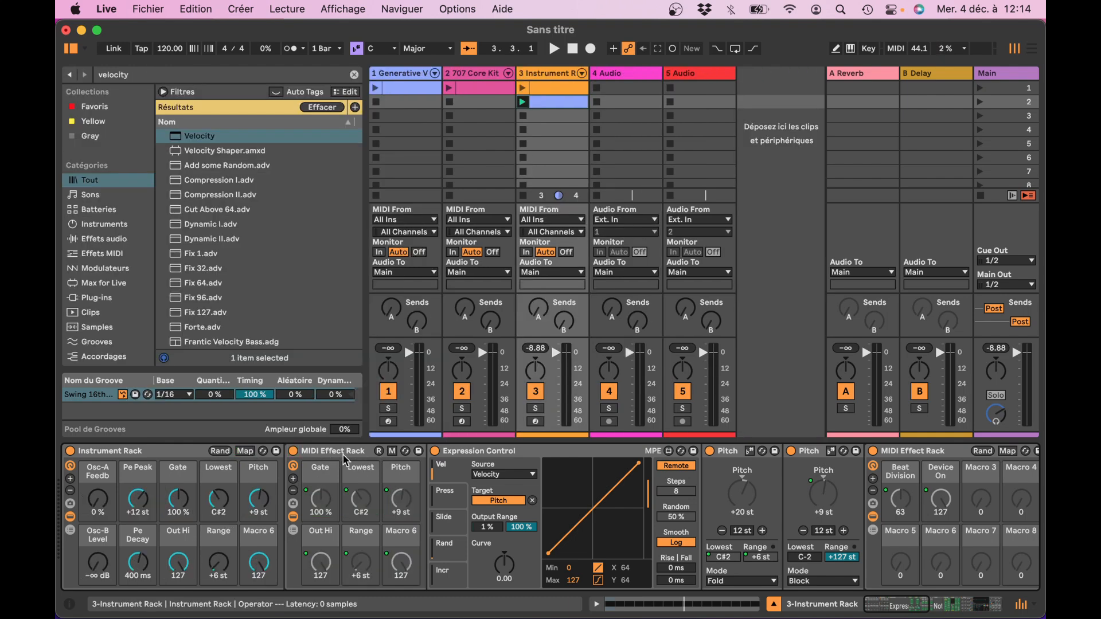
Hide the devices of both racks and colour the Osc-A Feedb, Pe Peak, Osc-B Level and Pe Decay macros bright green
click(293, 517)
click(69, 517)
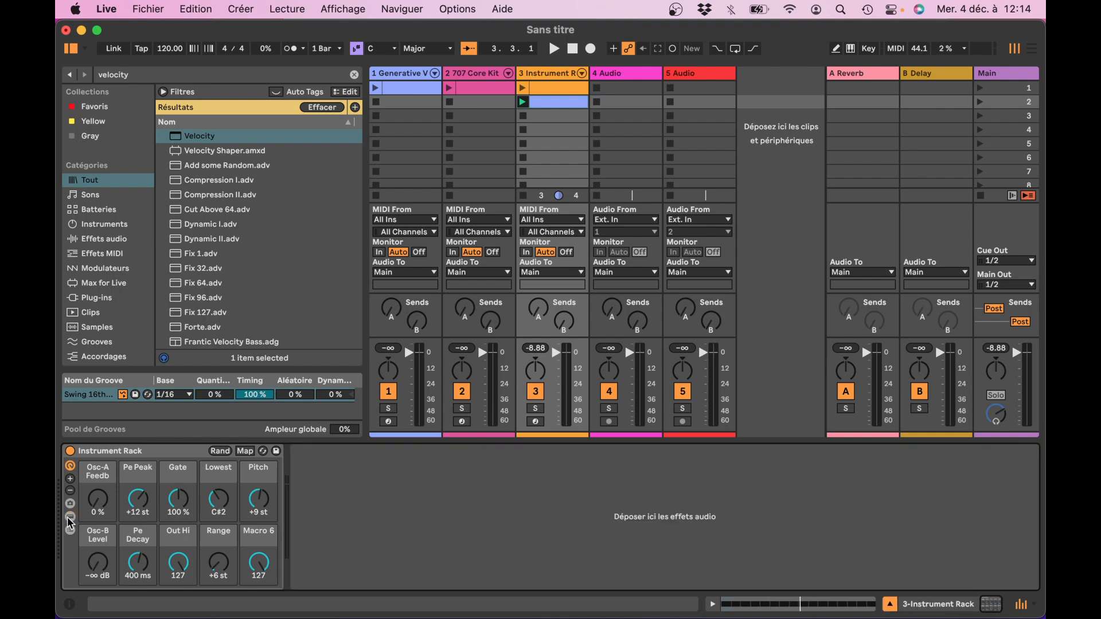
right_click(106, 482)
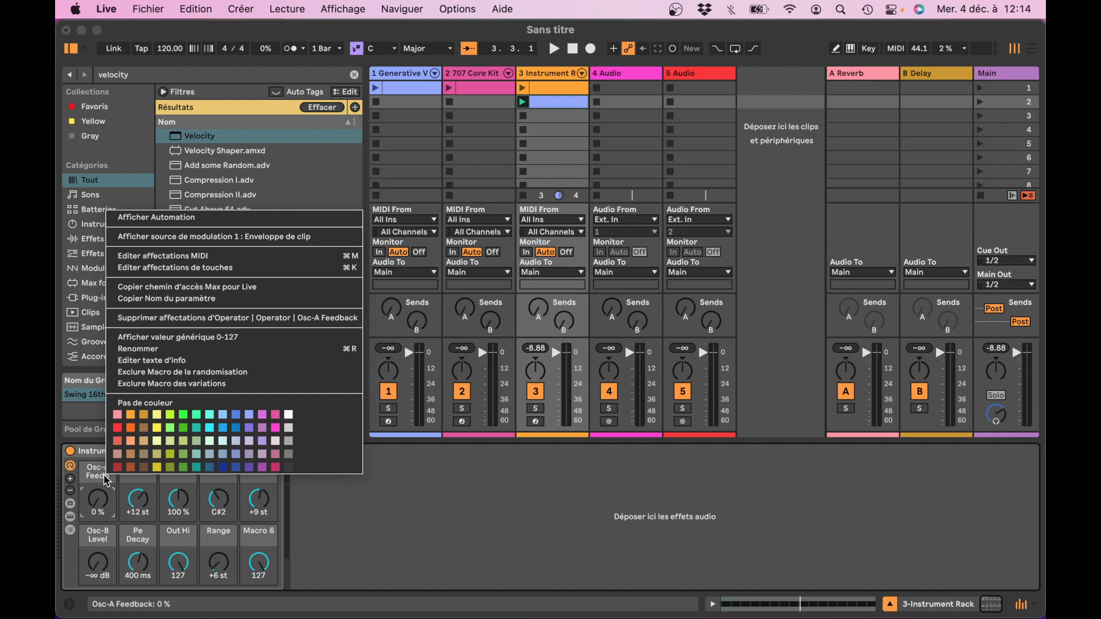
click(185, 413)
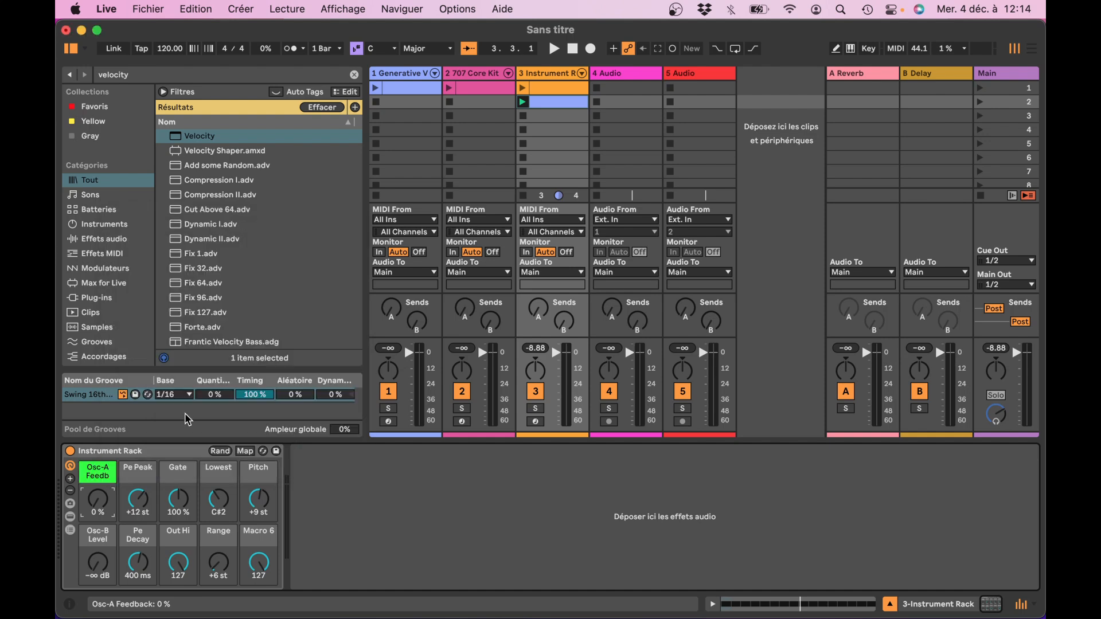
right_click(144, 477)
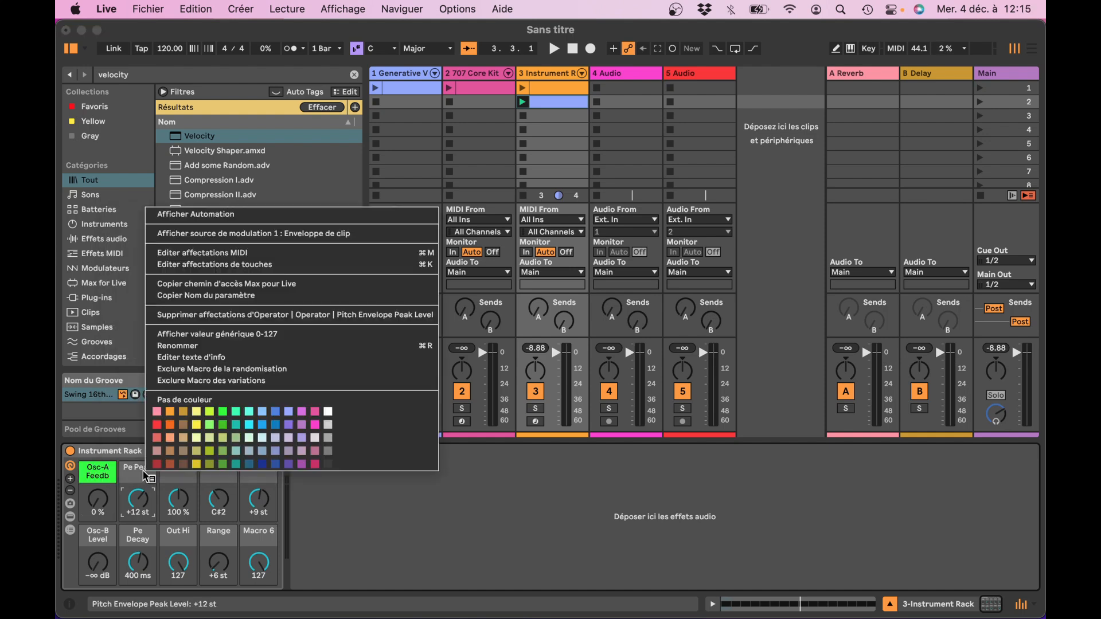
click(223, 412)
right_click(98, 547)
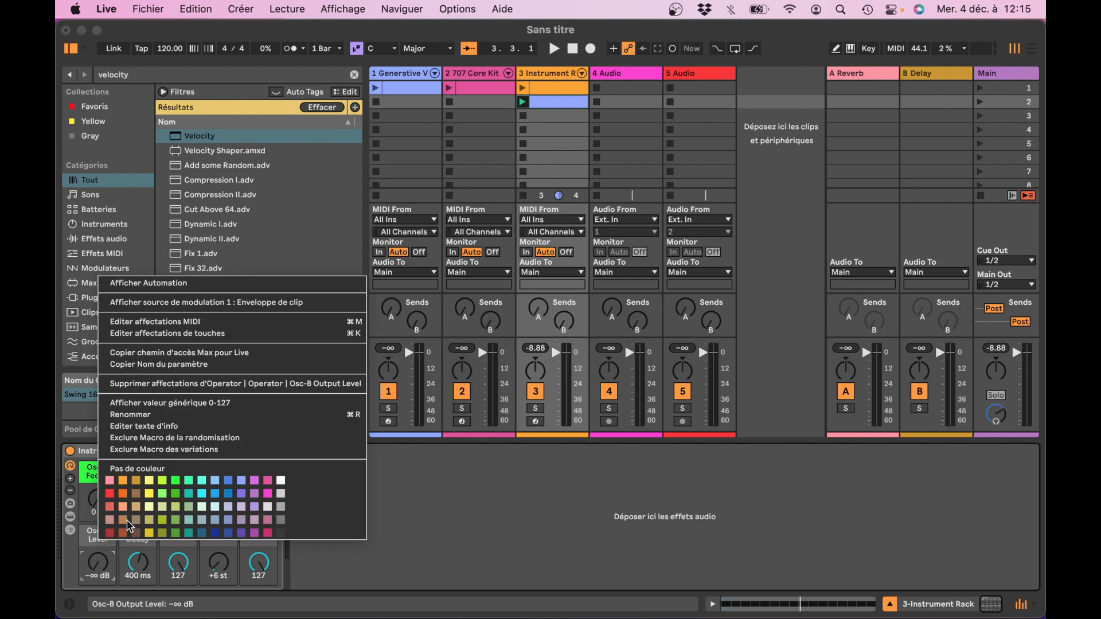
click(181, 483)
right_click(146, 533)
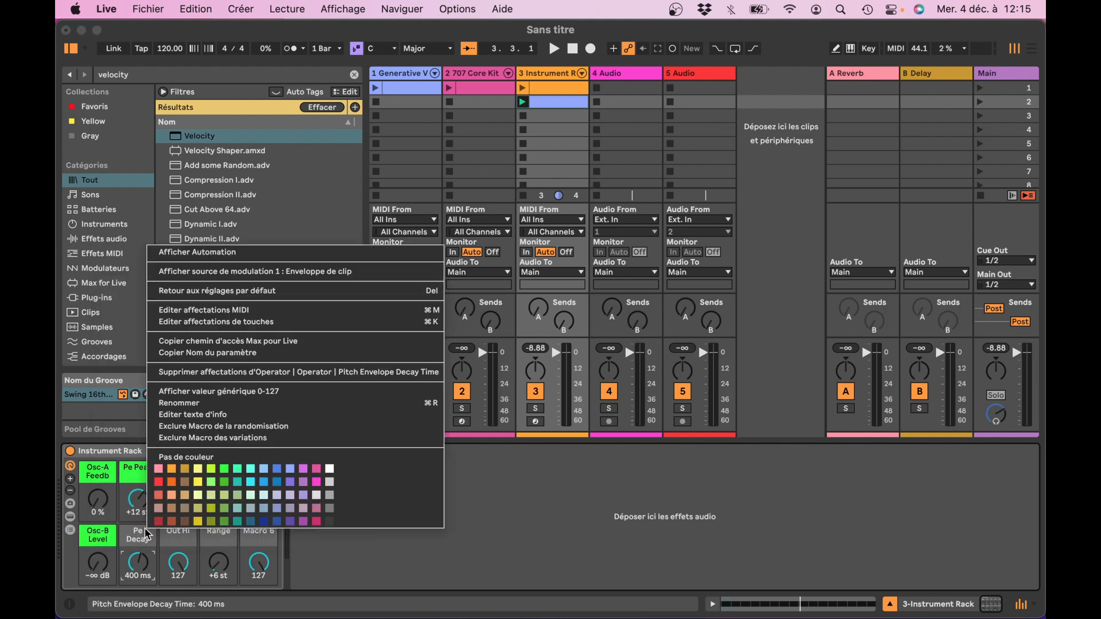
click(222, 467)
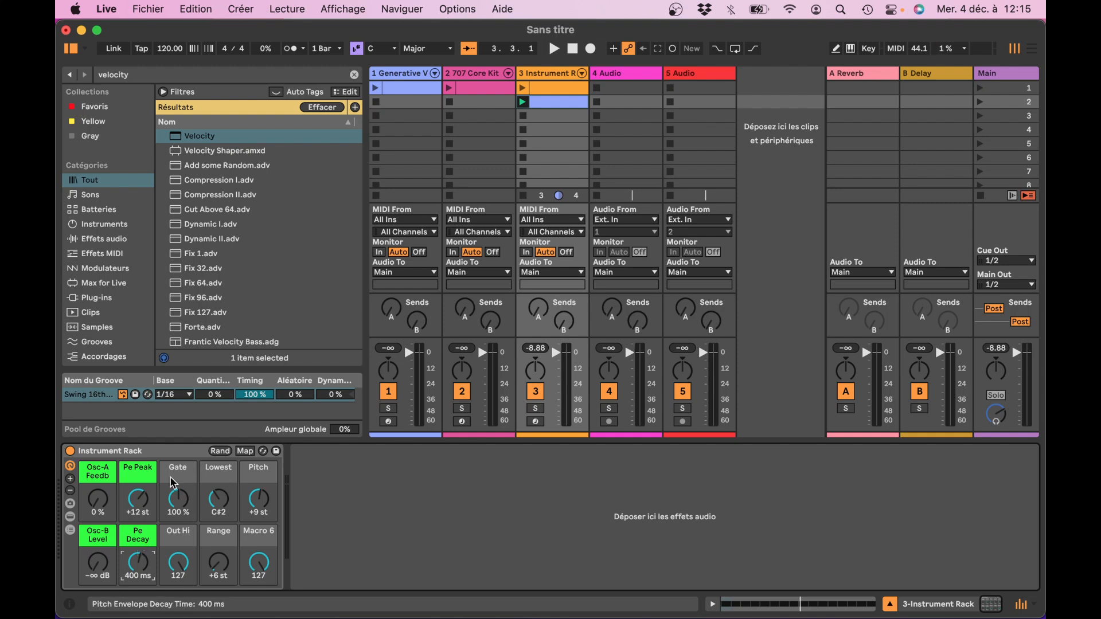
Colour the Instrument Rack's Gate, Lowest and Pitch macros light blue
right_click(188, 479)
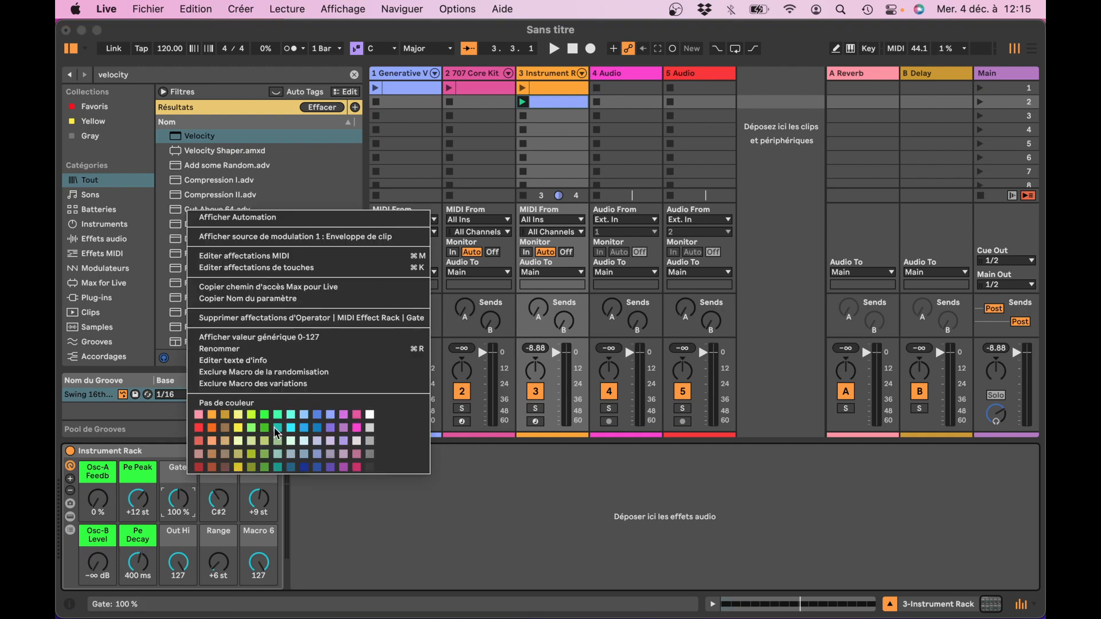
click(304, 413)
right_click(228, 471)
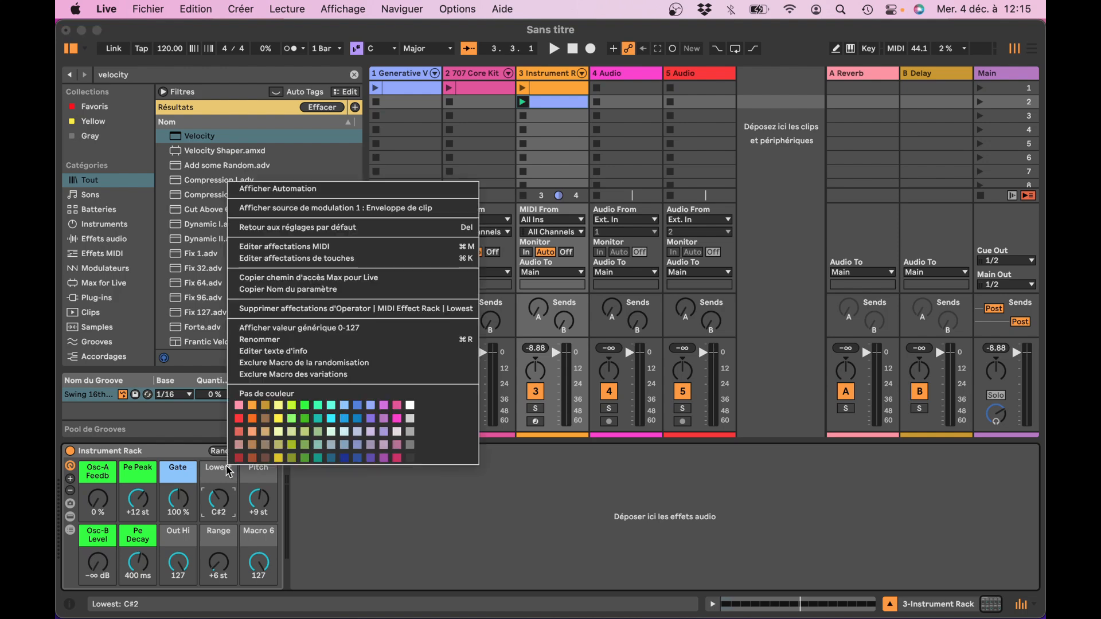
click(351, 409)
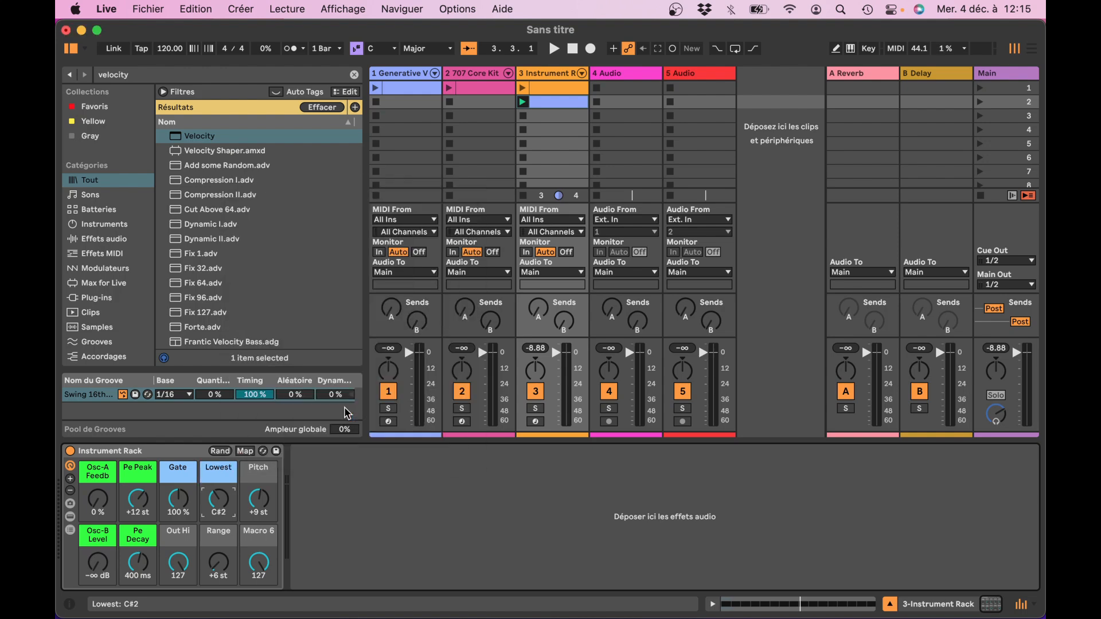
right_click(263, 475)
click(380, 410)
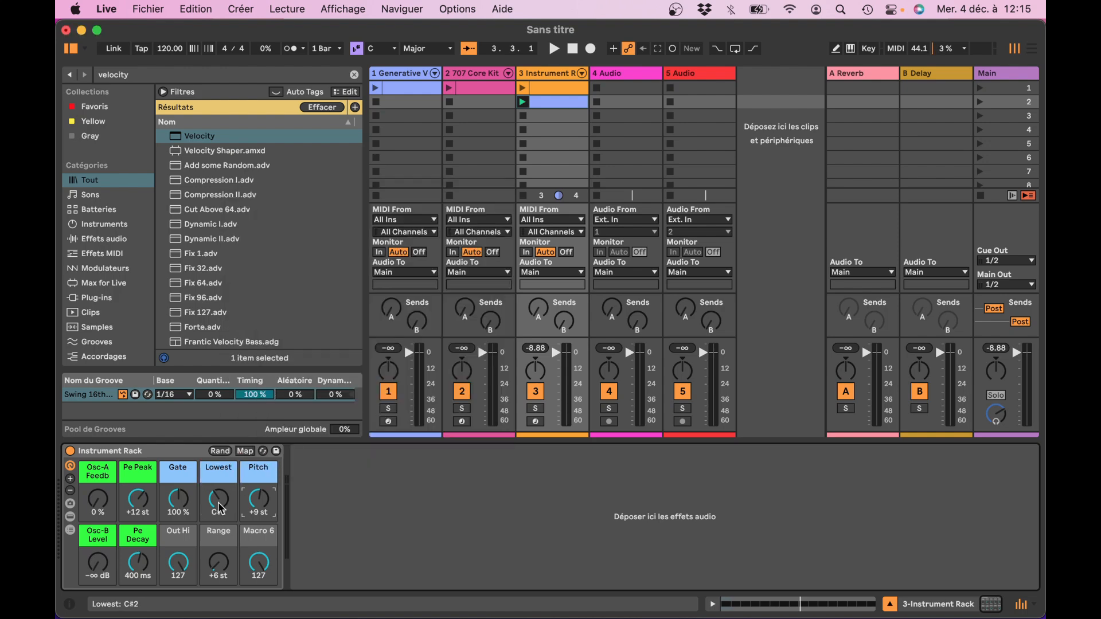
Colour the Instrument Rack's Out Hi, Range and Macro 6 macros light blue
right_click(183, 539)
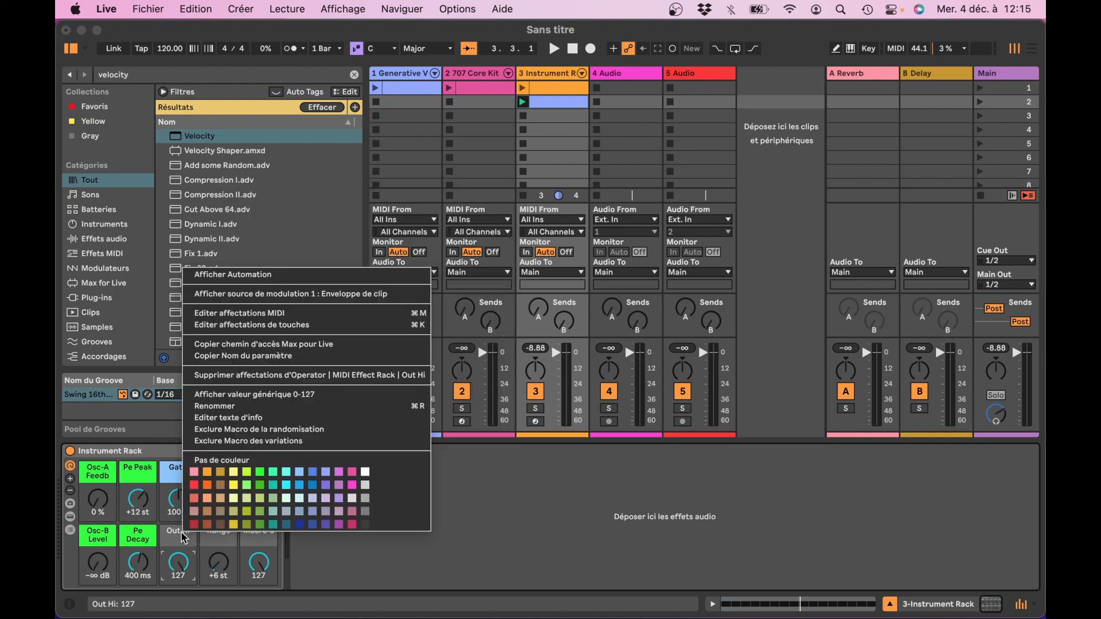
click(300, 477)
right_click(218, 538)
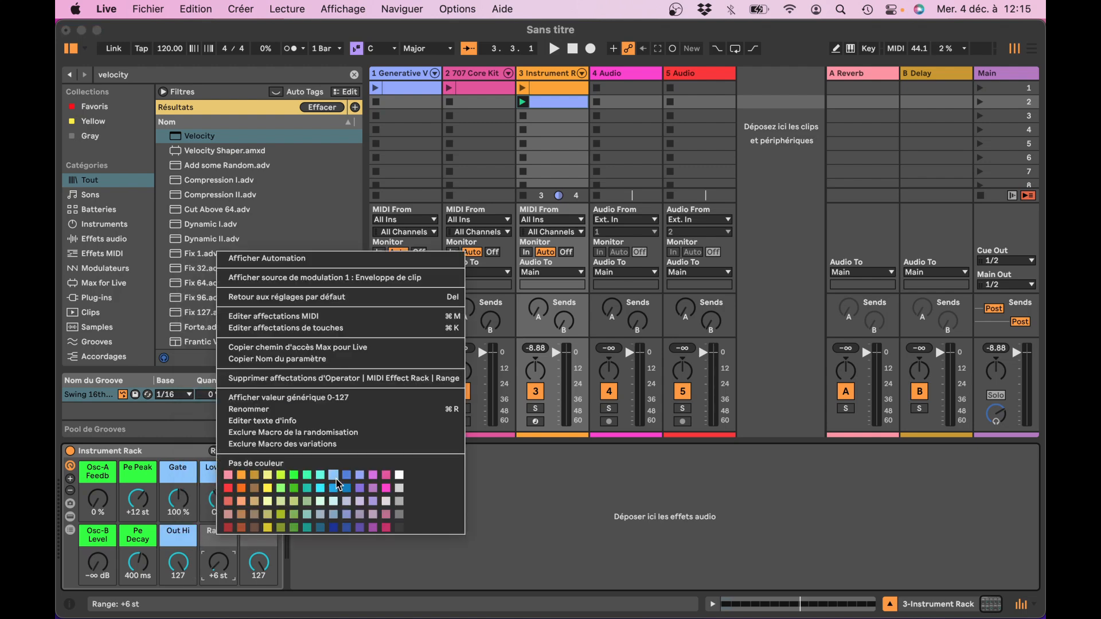
click(334, 477)
right_click(271, 534)
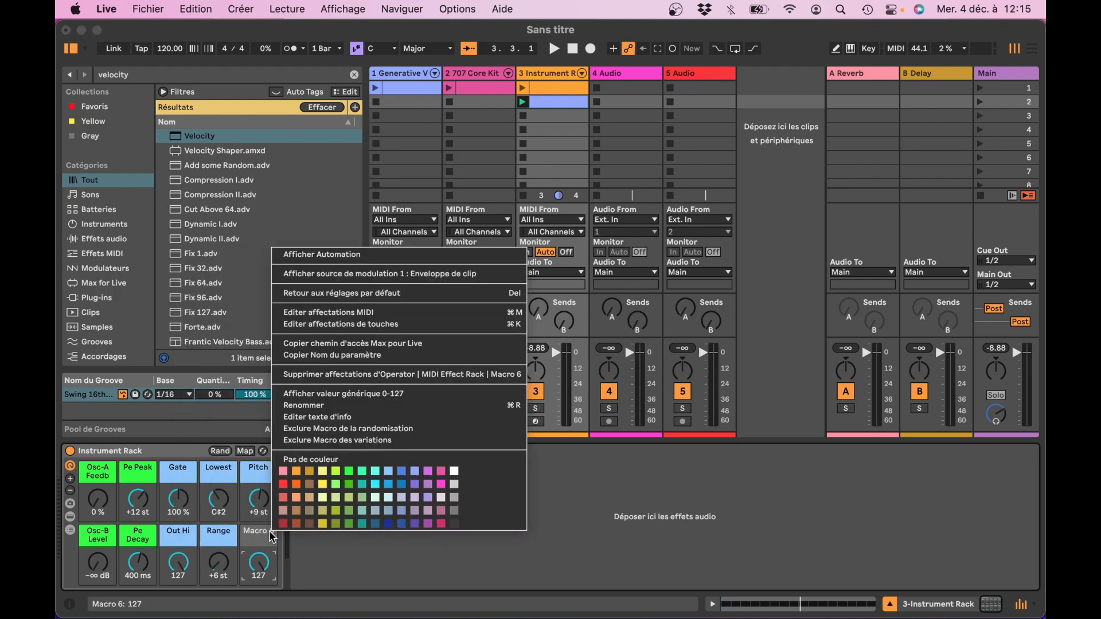
click(388, 471)
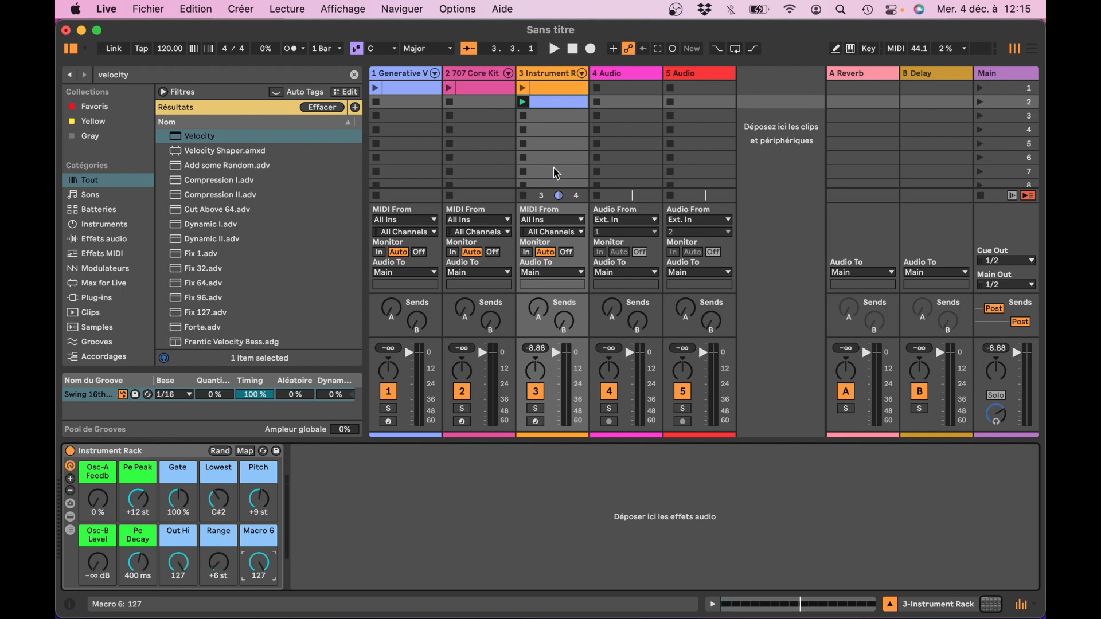
Launch the second clip on the Instrument Rack track and randomise the rack's macros several times
click(522, 102)
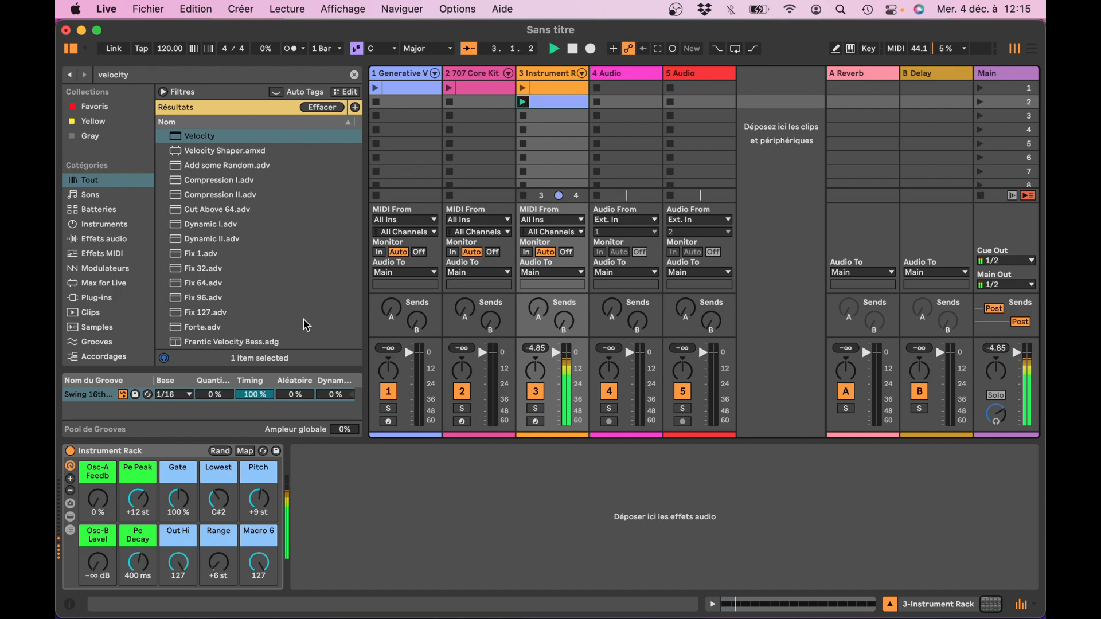
click(229, 453)
click(228, 454)
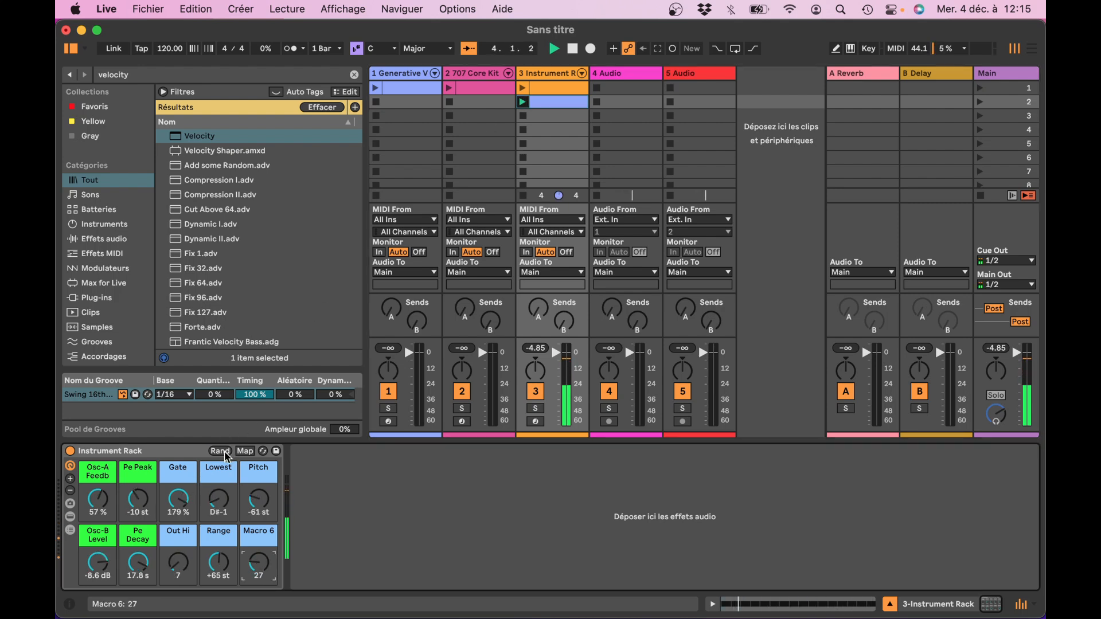
click(228, 454)
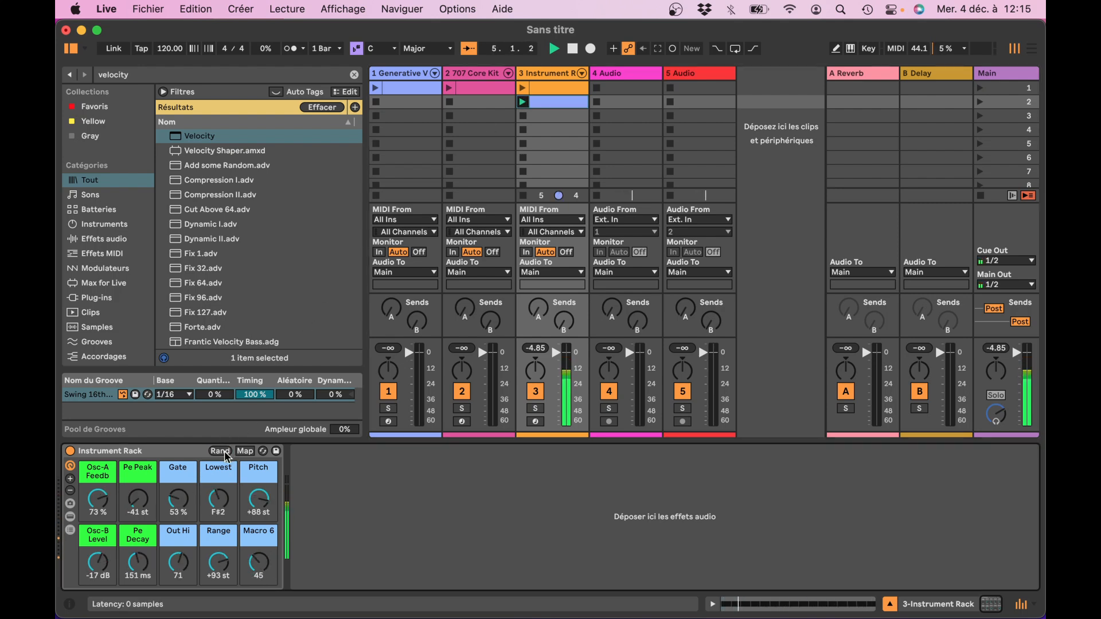
click(227, 454)
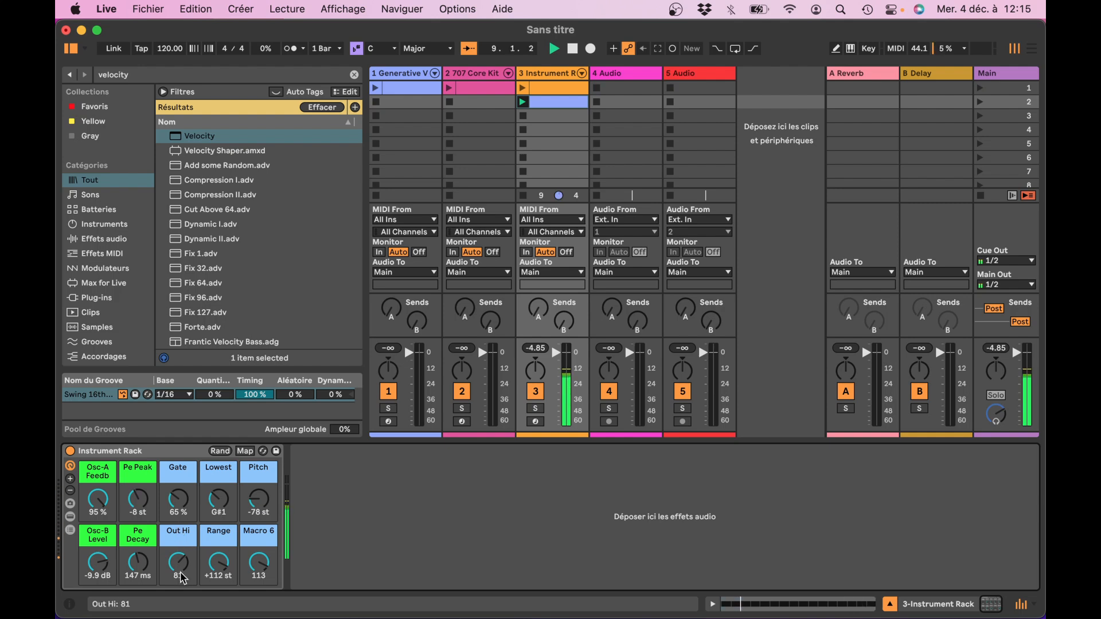
Rename the Osc-A Feedb macro as Osc-A Feedbk and the Osc-B Level macro as White Noise
click(104, 481)
key(super+r)
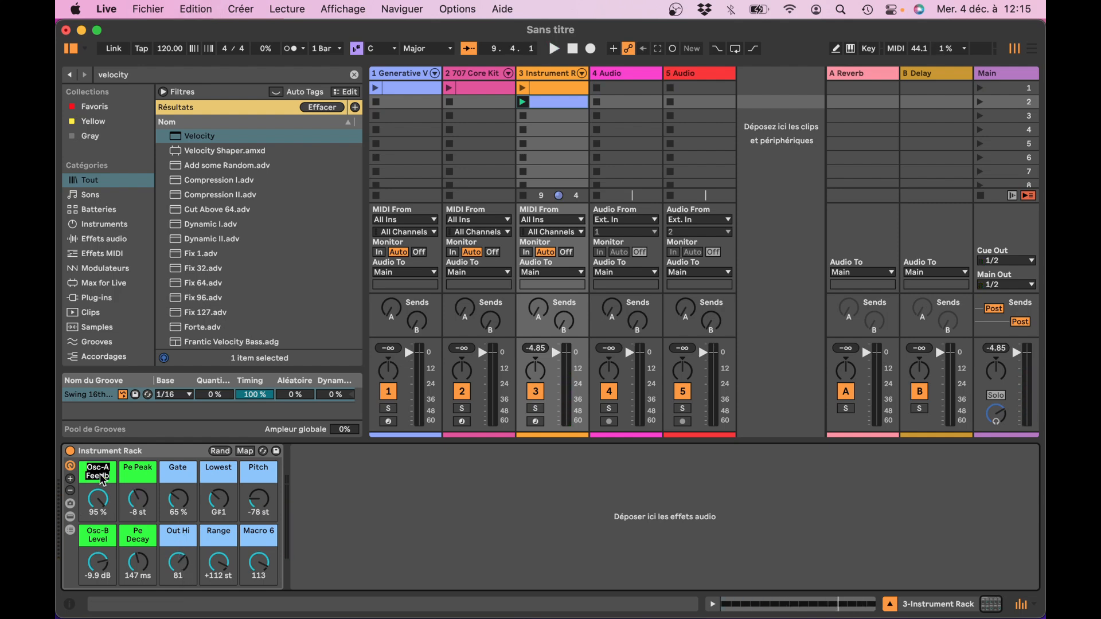
key(Escape)
text(k)
key(Return)
click(101, 539)
key(super+r)
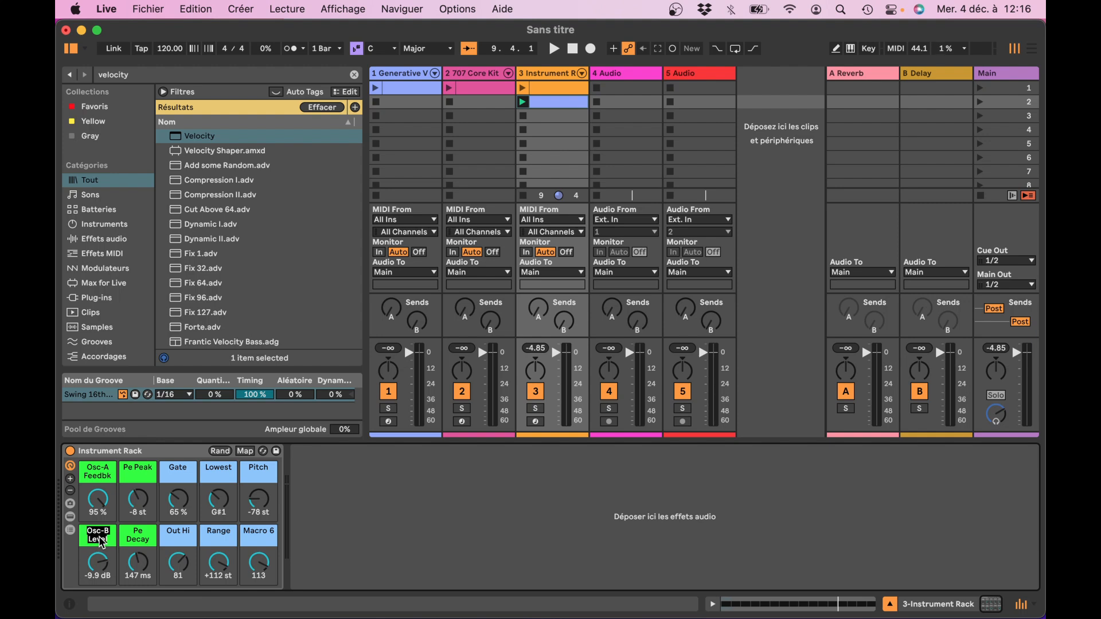
text(White Noise)
key(Return)
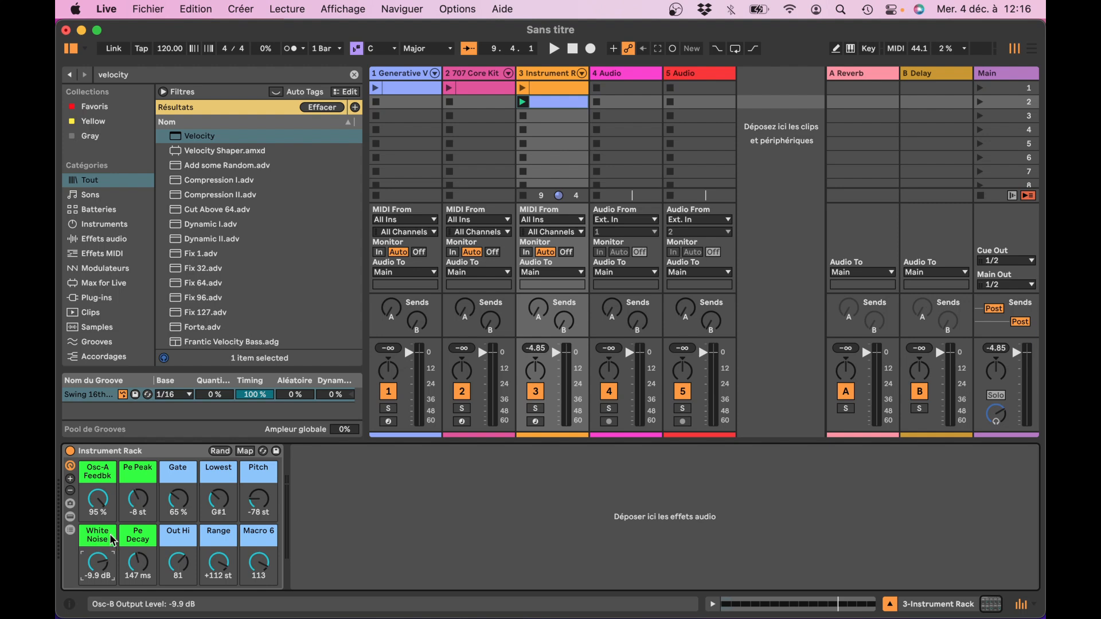
Rename the Pe Peak macro as PitchEnv Peak and the Pe Decay macro as PitchEnv Decay
click(146, 472)
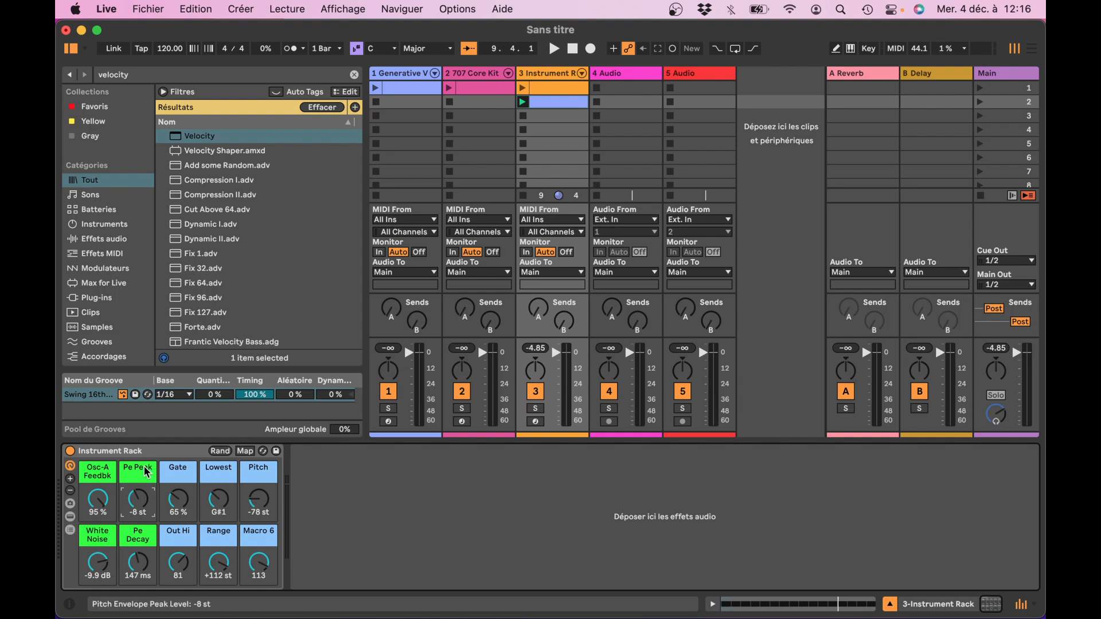
key(super+r)
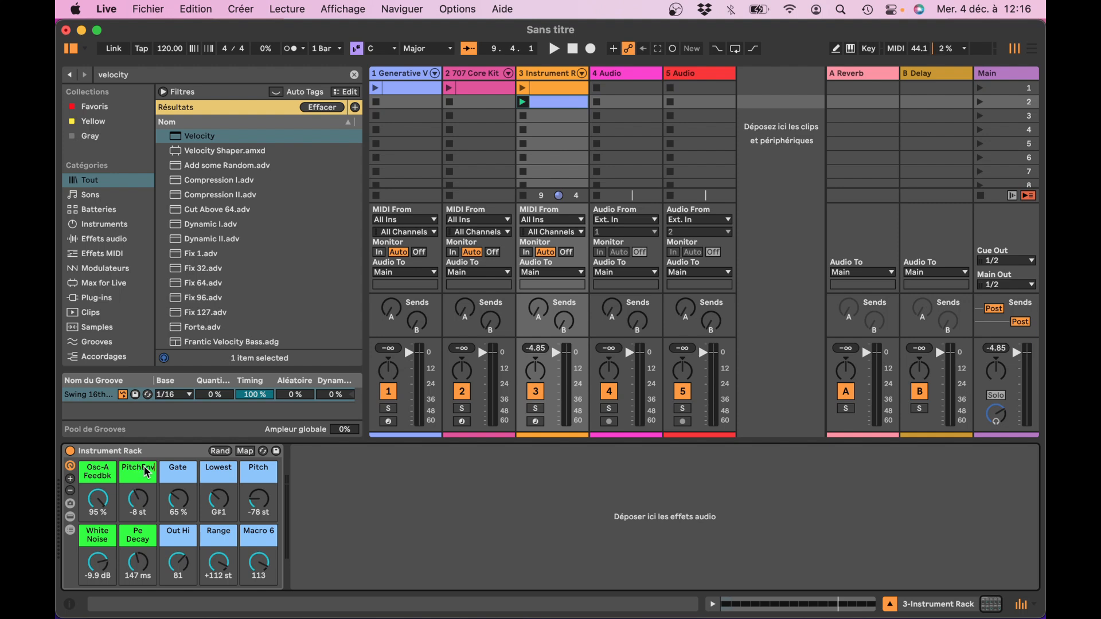
text(PitchEnv Peak)
click(143, 542)
key(super+r)
text(PitchEnv Decay)
key(Return)
Rename the Gate macro as Note Length and the Out Hi macro as Velocity
click(186, 474)
key(super+r)
text(Note Length)
click(183, 536)
key(super+r)
text(Velocity)
key(Return)
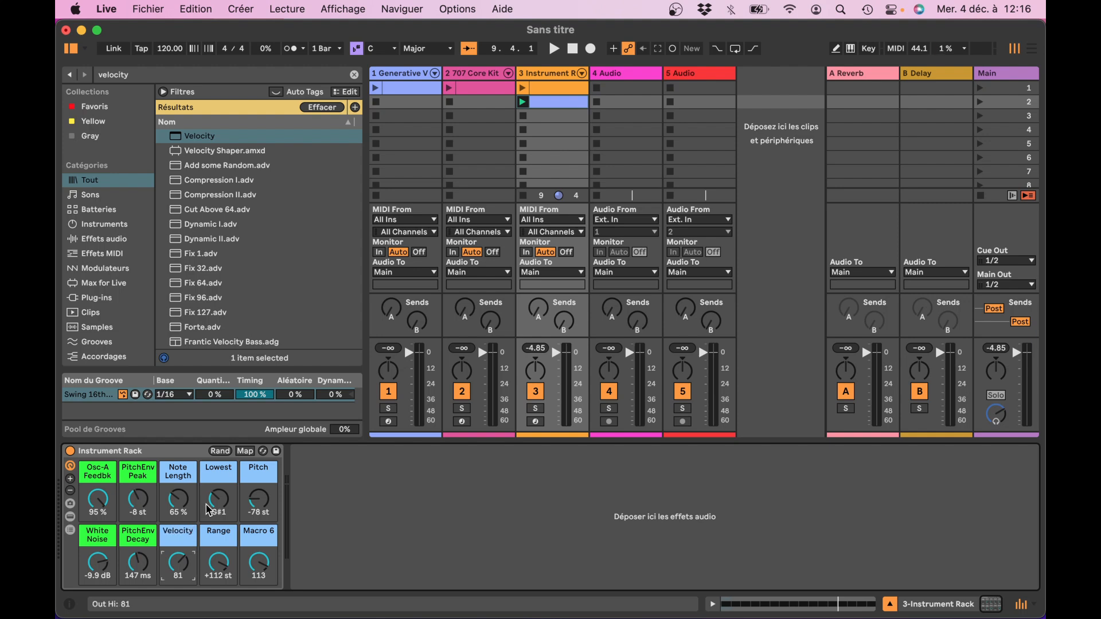
Rename the Lowest macro as Lowest Pitch and the Range macro as Pitch Range
click(215, 481)
key(super+r)
key(Escape)
text(Pitch)
key(Return)
click(217, 535)
key(super+r)
text(Pitch Range)
key(Return)
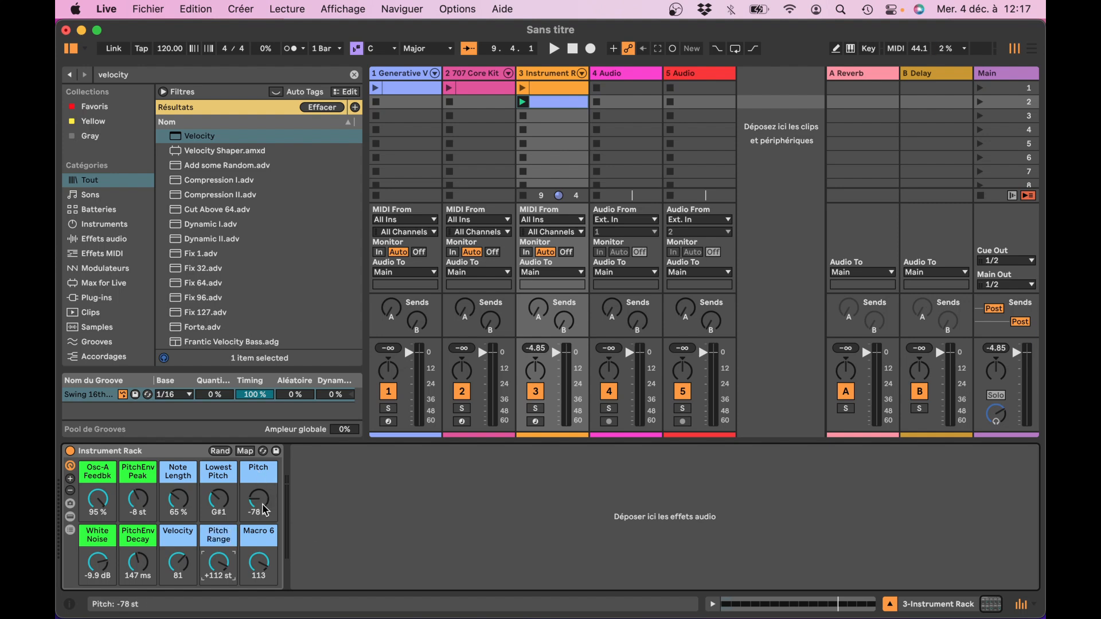
Rename the Instrument Rack's Pitch macro as Transpo
click(259, 472)
key(super+r)
text(Transpo)
key(Return)
Insert an audio track after the Instrument Rack track and reselect the Instrument Rack track
click(263, 542)
key(super+t)
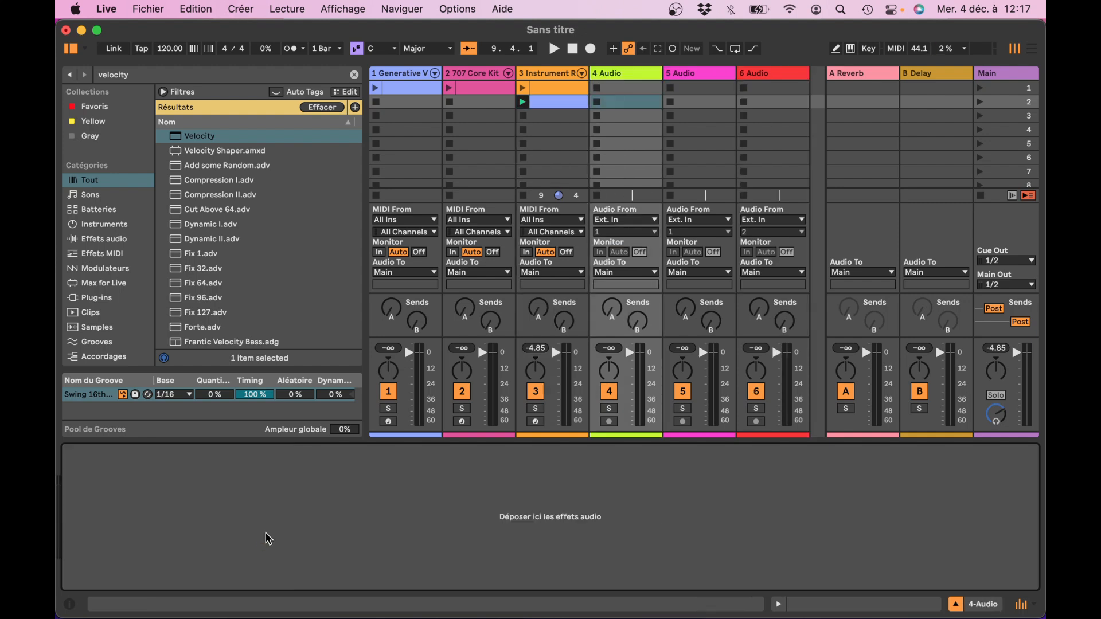
click(540, 75)
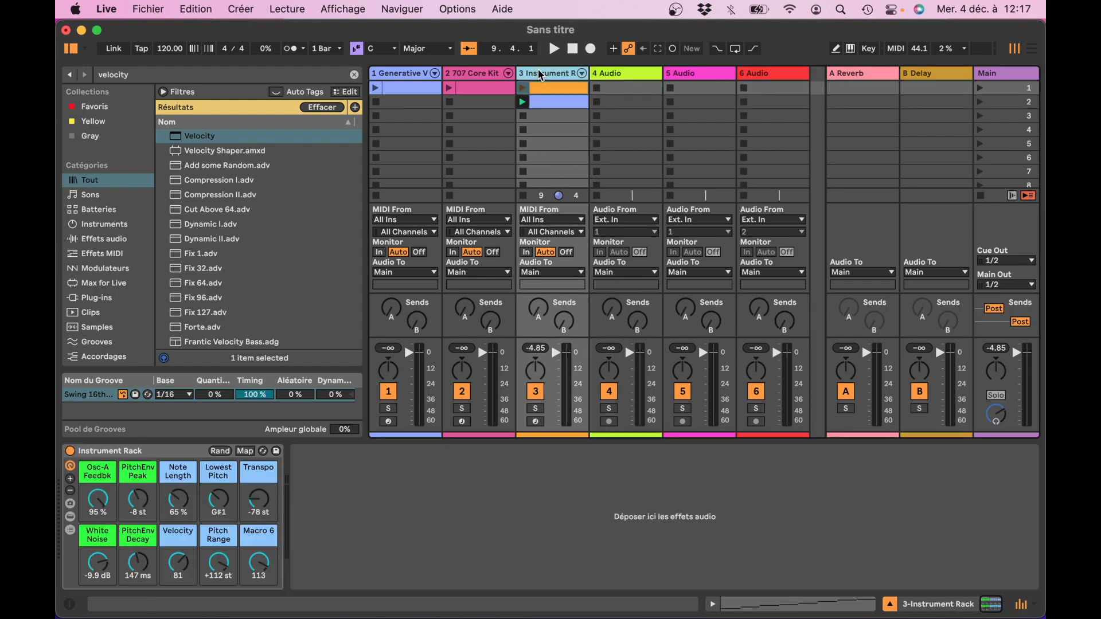
Rename the Macro 6 control of the Instrument Rack as Time Shift
click(260, 536)
key(super+r)
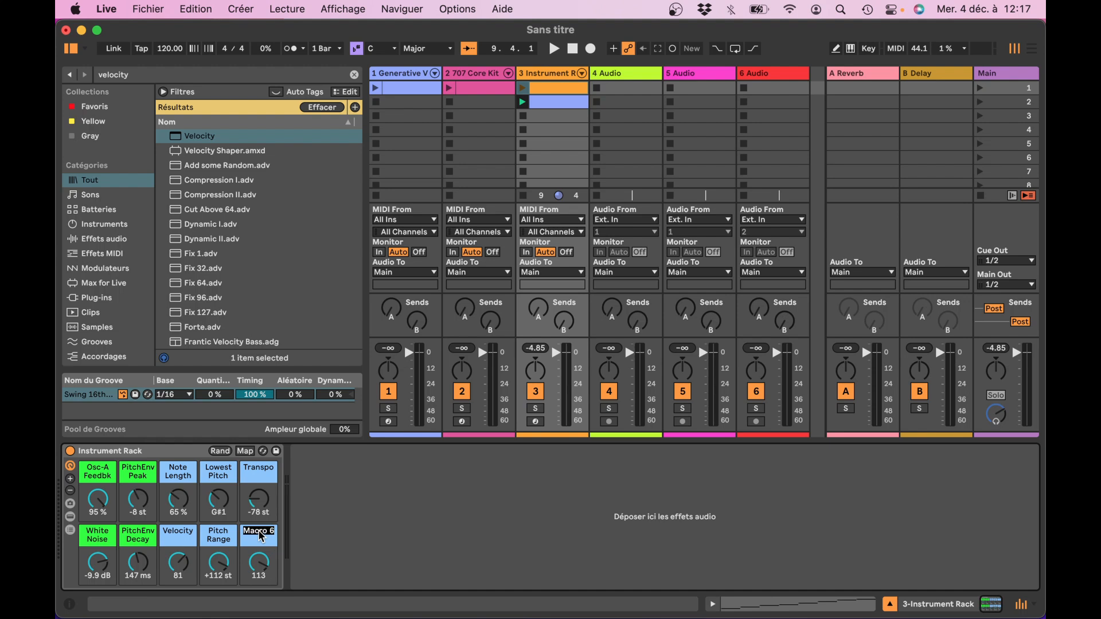
text(Time Shift)
key(Return)
Start playback and set the Transpo macro to -9 st and the Pitch Range macro to +47 st
key(space)
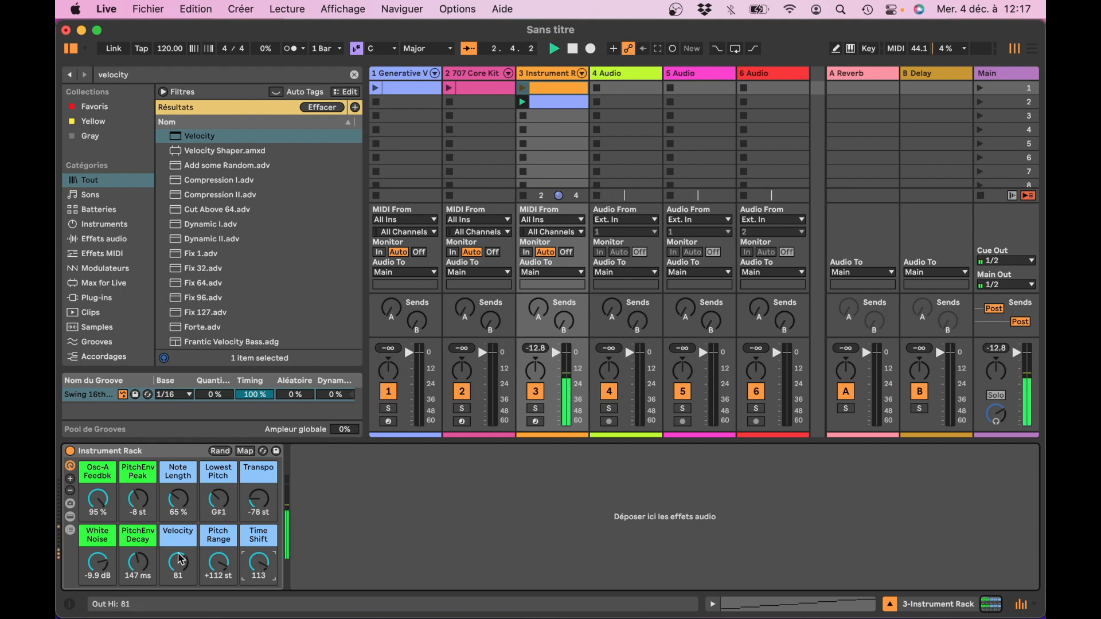
click(258, 499)
drag(259, 498, 259, 478)
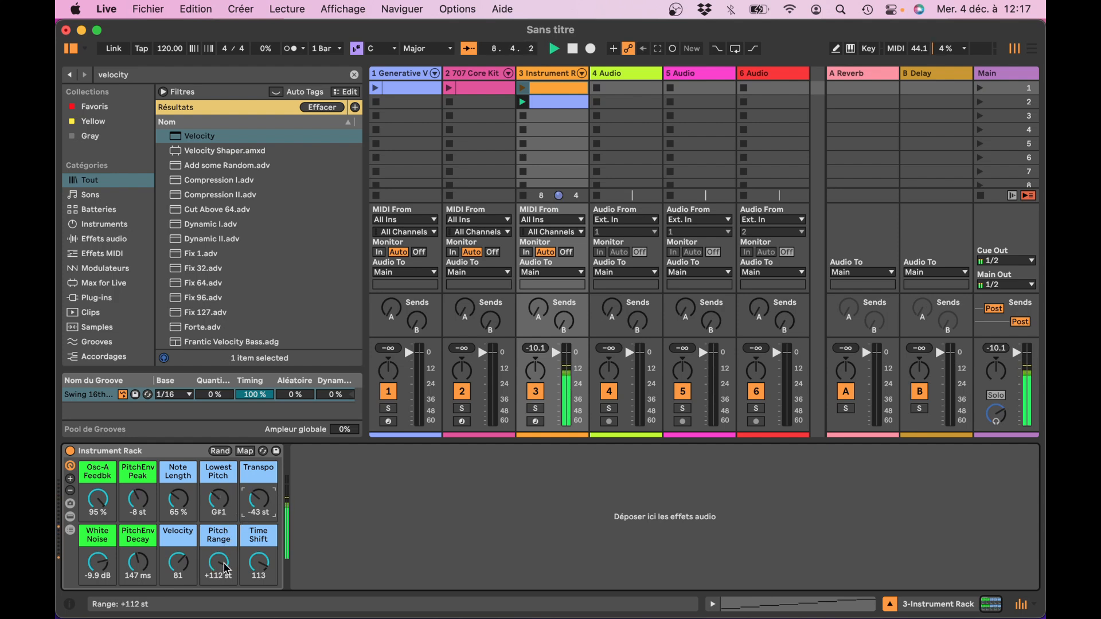
drag(226, 569, 226, 605)
mouse_move(259, 499)
mouse_down()
mouse_move(259, 462)
mouse_move(258, 486)
mouse_up()
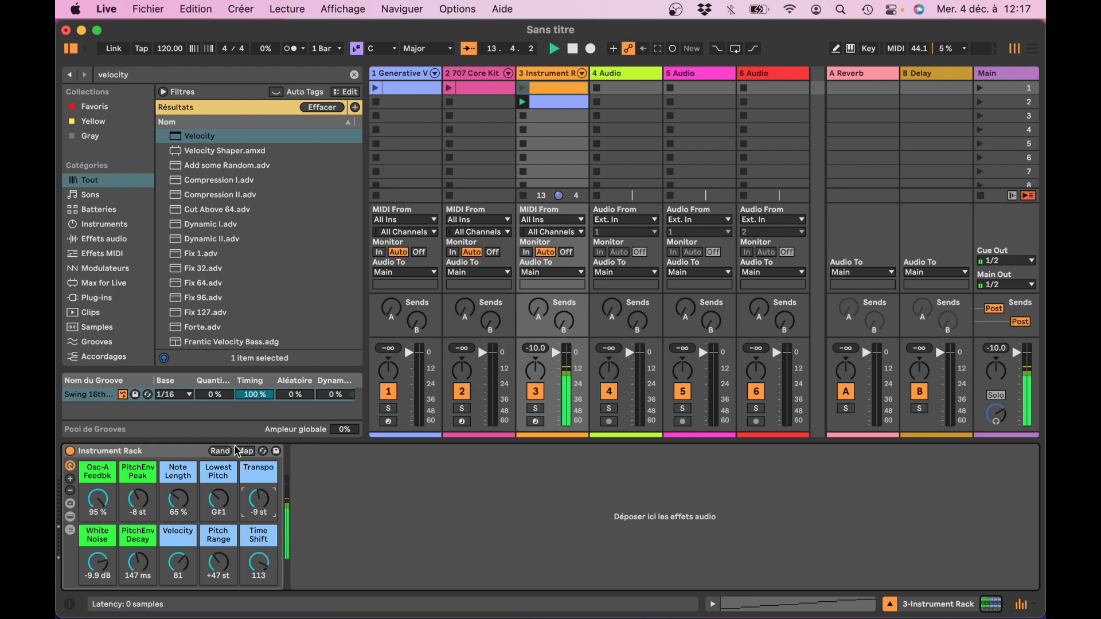
Randomise all ten Instrument Rack macros repeatedly during playback, restarting playback between variations
click(221, 451)
click(221, 452)
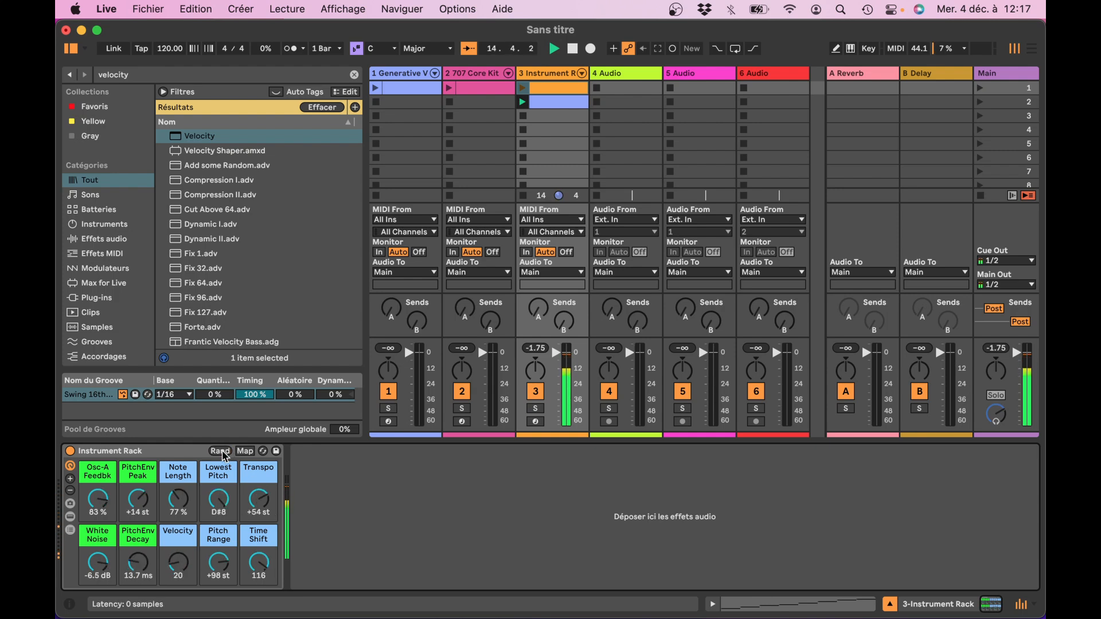
click(221, 452)
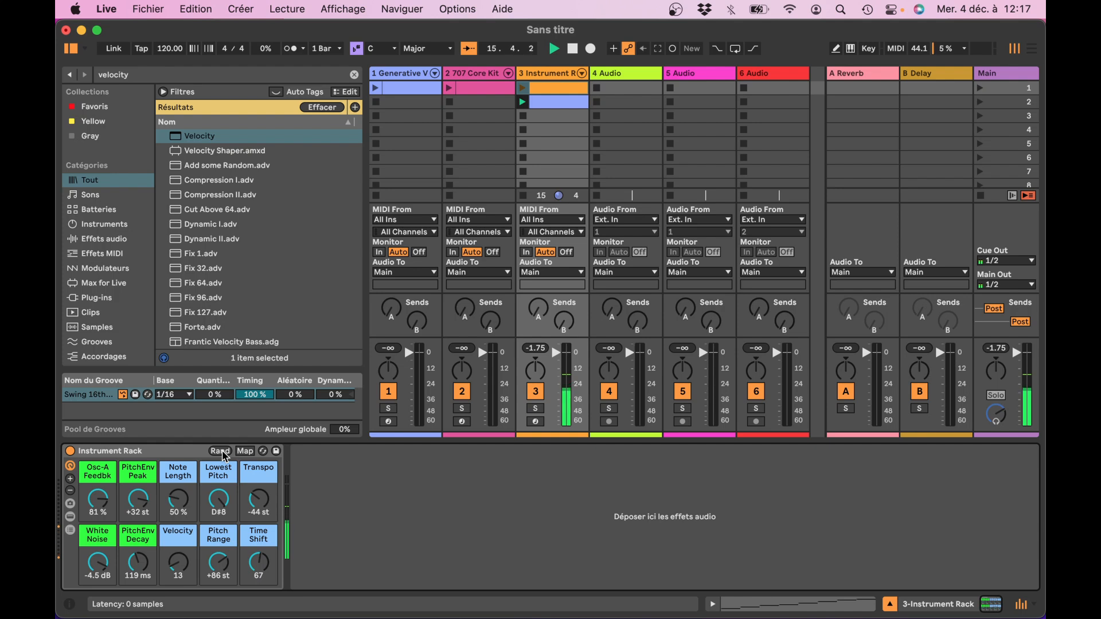
click(221, 452)
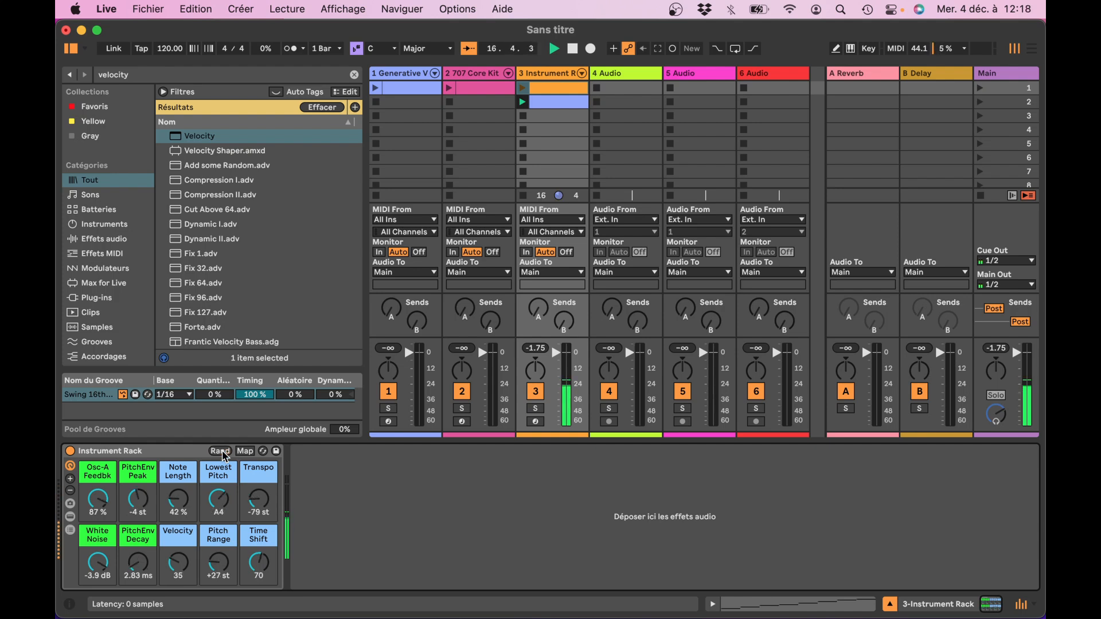
click(221, 452)
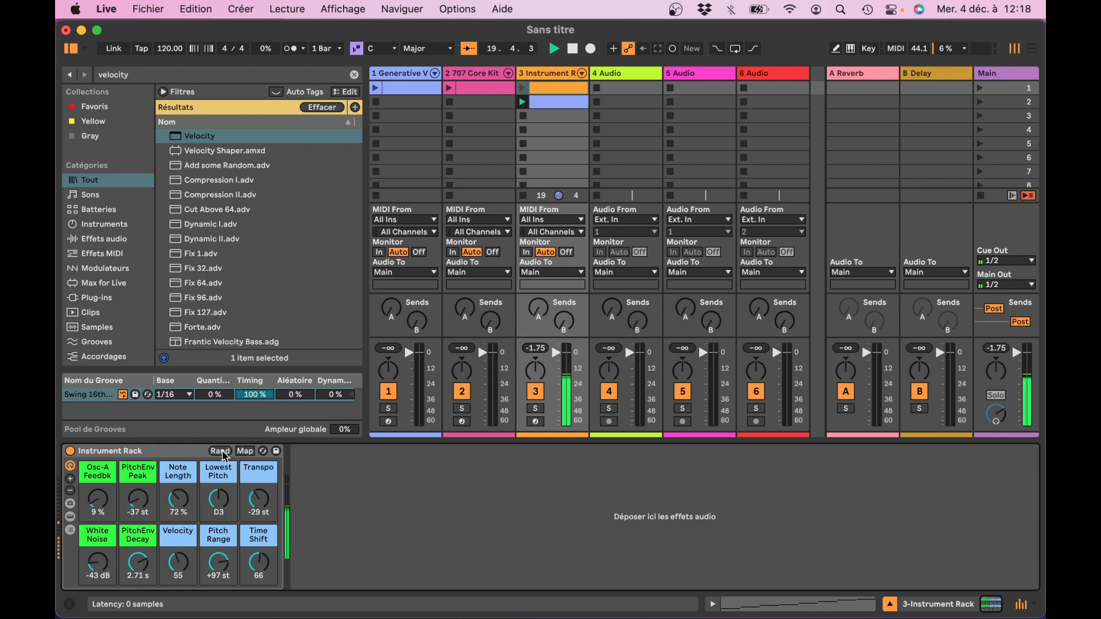
click(221, 451)
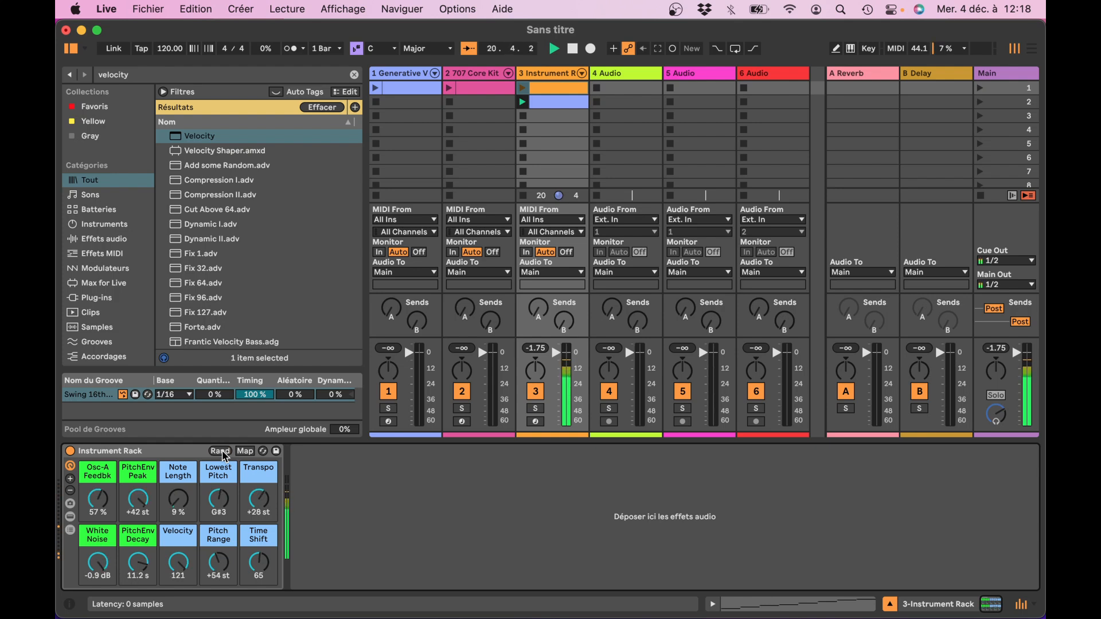
click(221, 452)
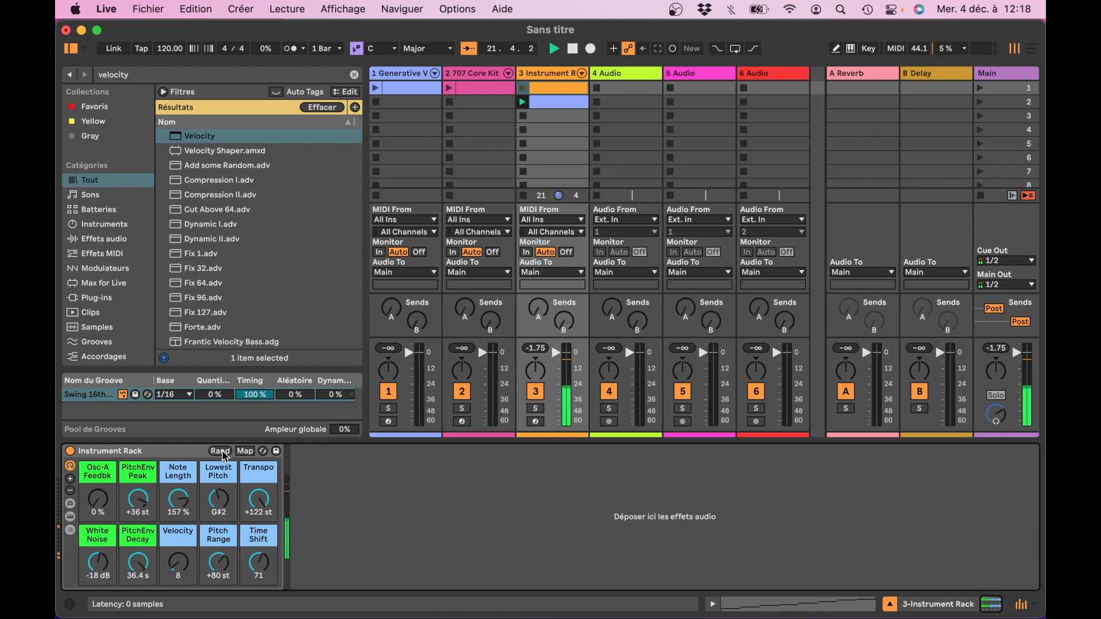
click(221, 451)
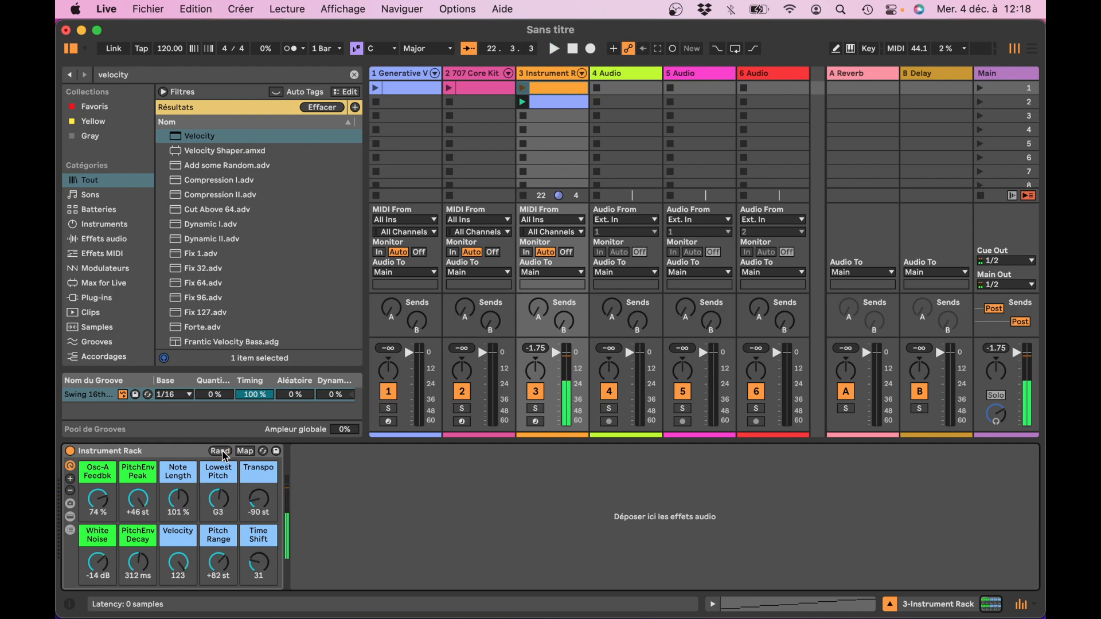
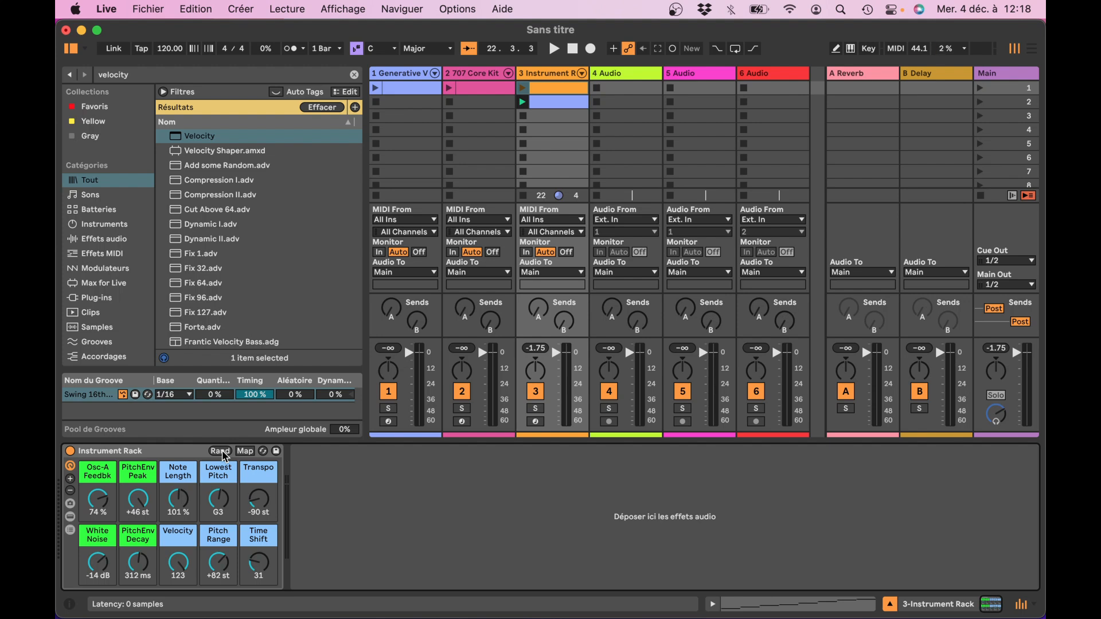
click(220, 451)
key(space)
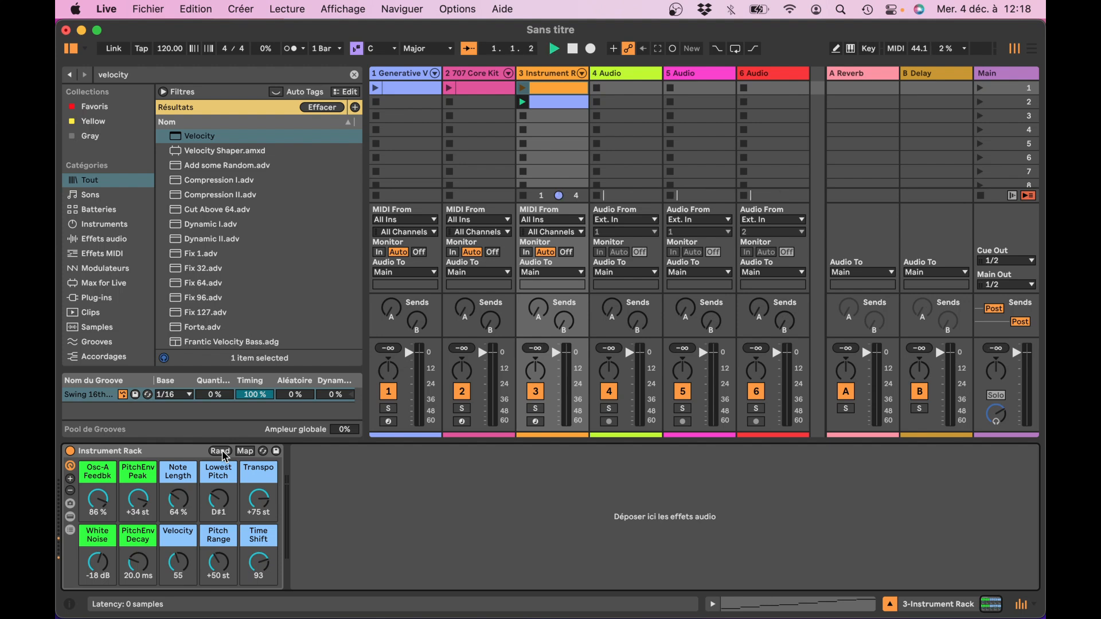
click(222, 453)
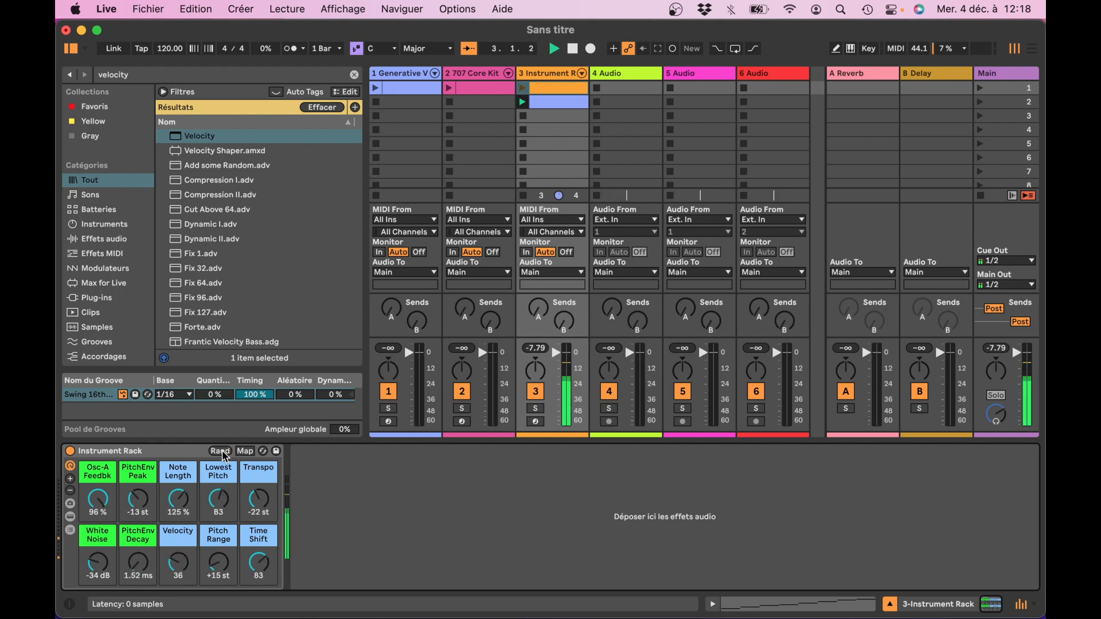
Generate three more random variations of the Instrument Rack's macros while the clip plays, and stop playback
click(220, 451)
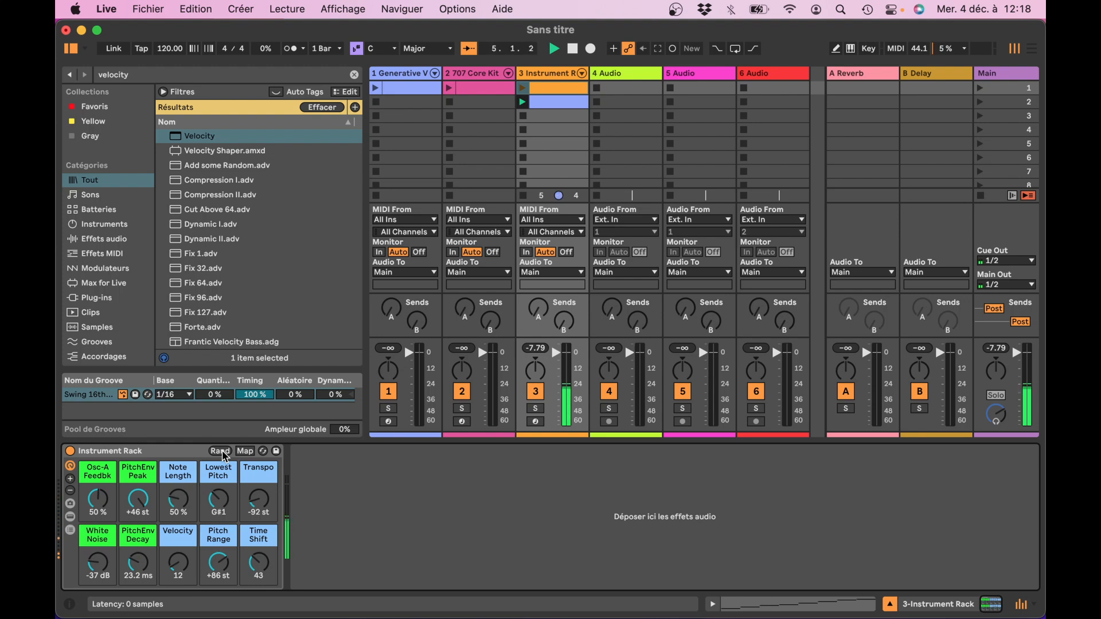
click(221, 453)
click(222, 452)
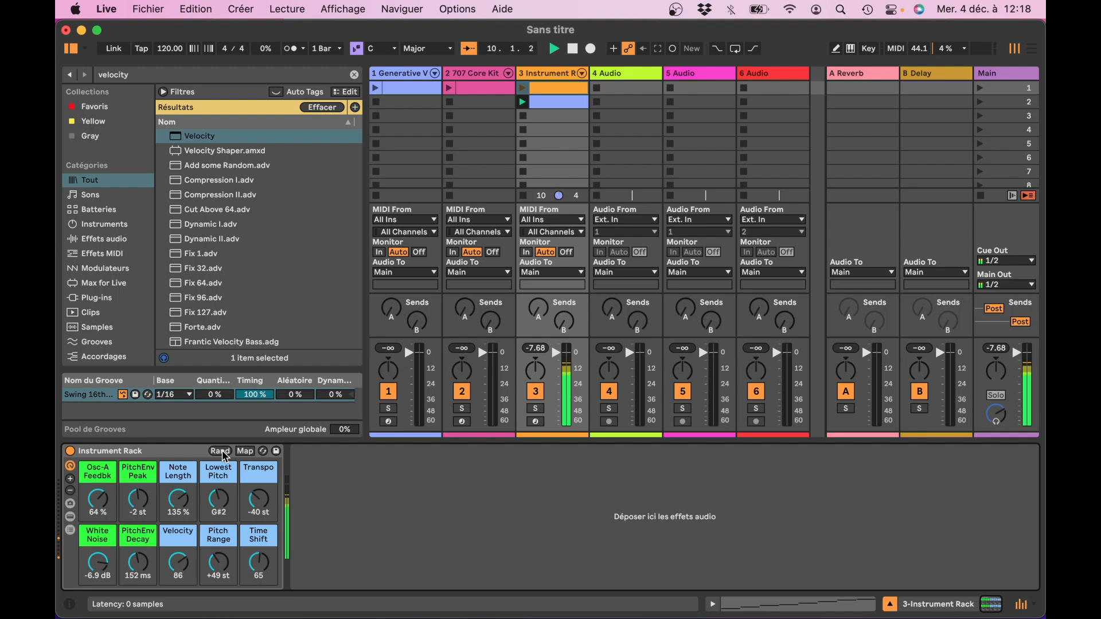
key(space)
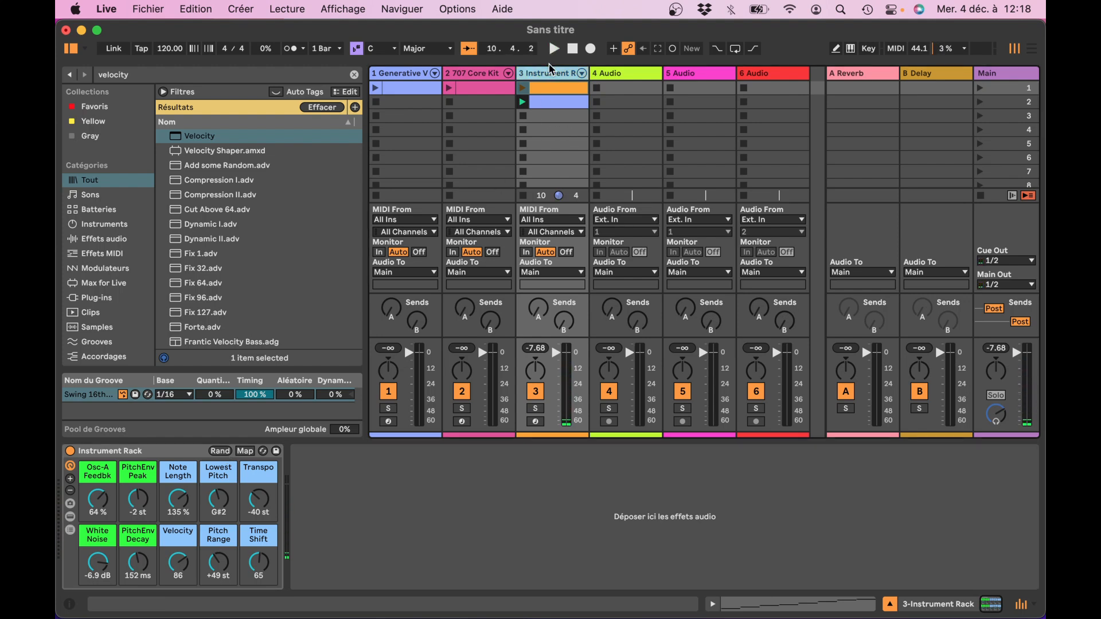
Insert a MIDI track after the Instrument Rack track and set its MIDI input to 3-Instrument Rack, Instrument Rack | Operator | Post FX
key(super+shift+t)
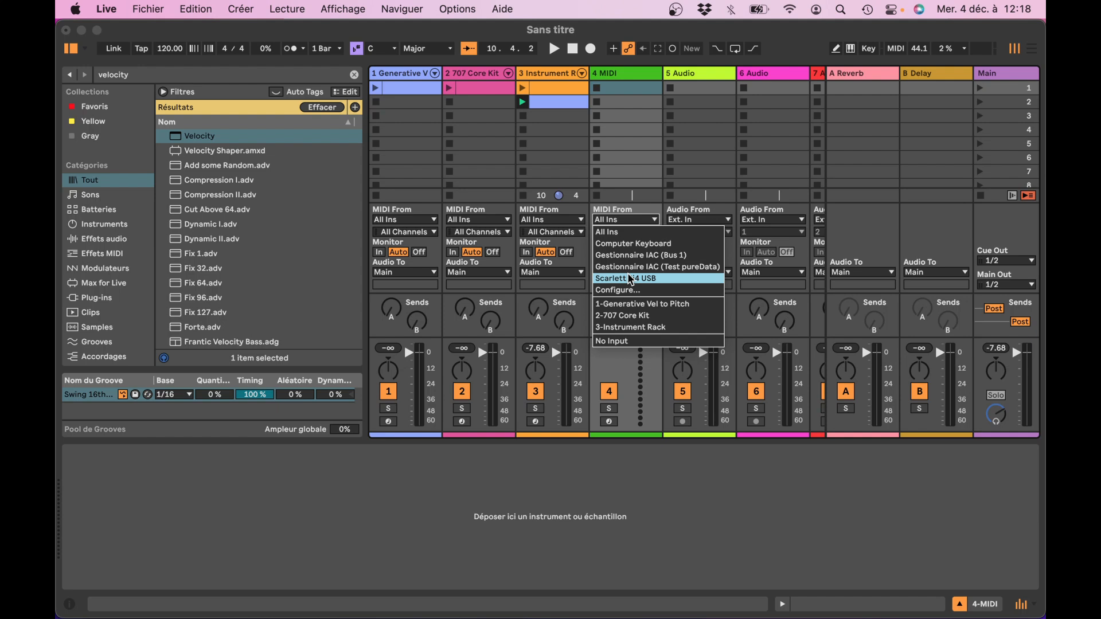
click(635, 328)
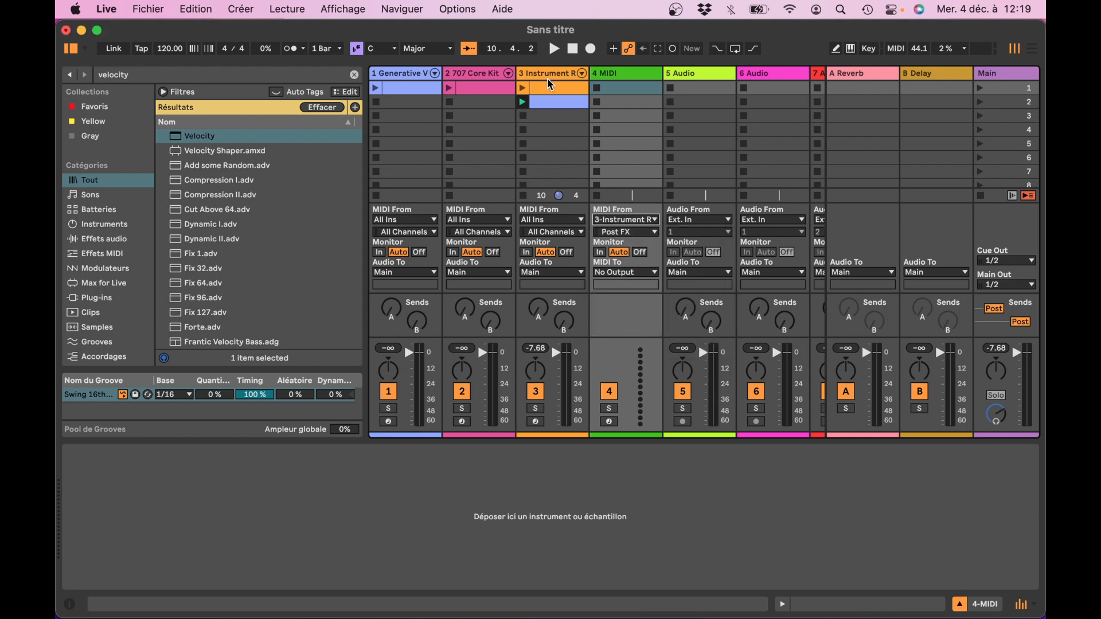
click(643, 232)
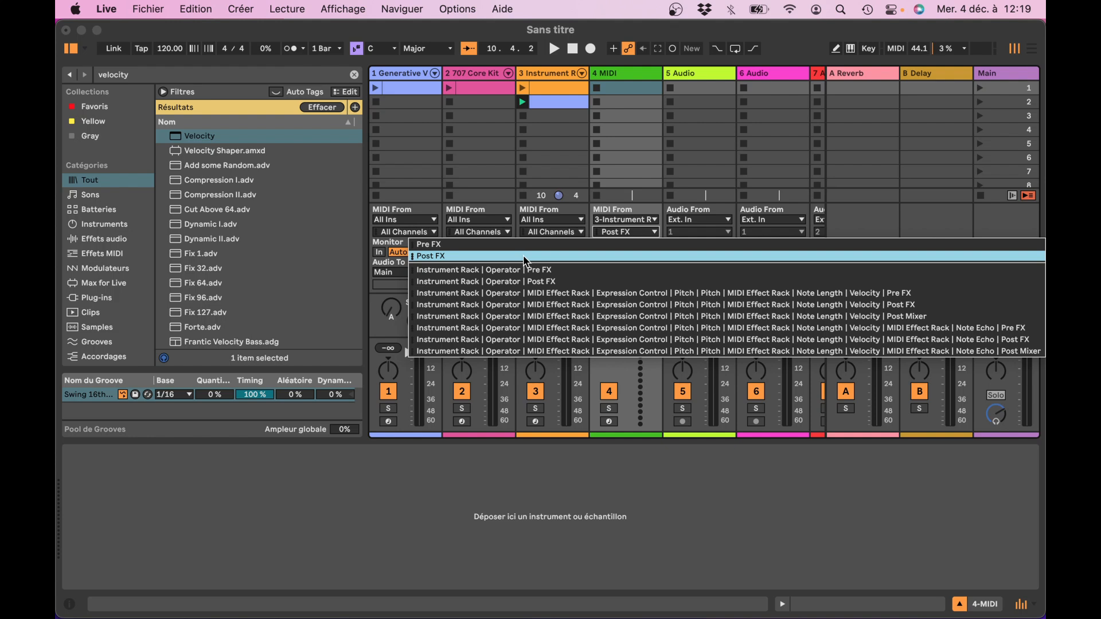
click(538, 282)
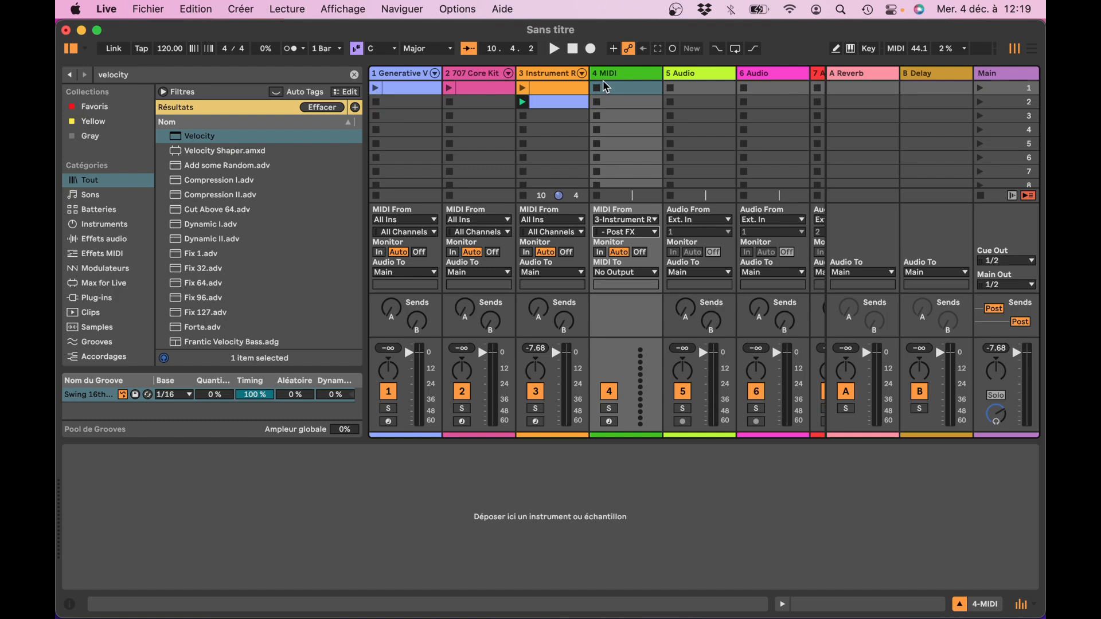
Arm the new MIDI track, record the rack's generated notes into its first clip slot, and stop recording
click(611, 422)
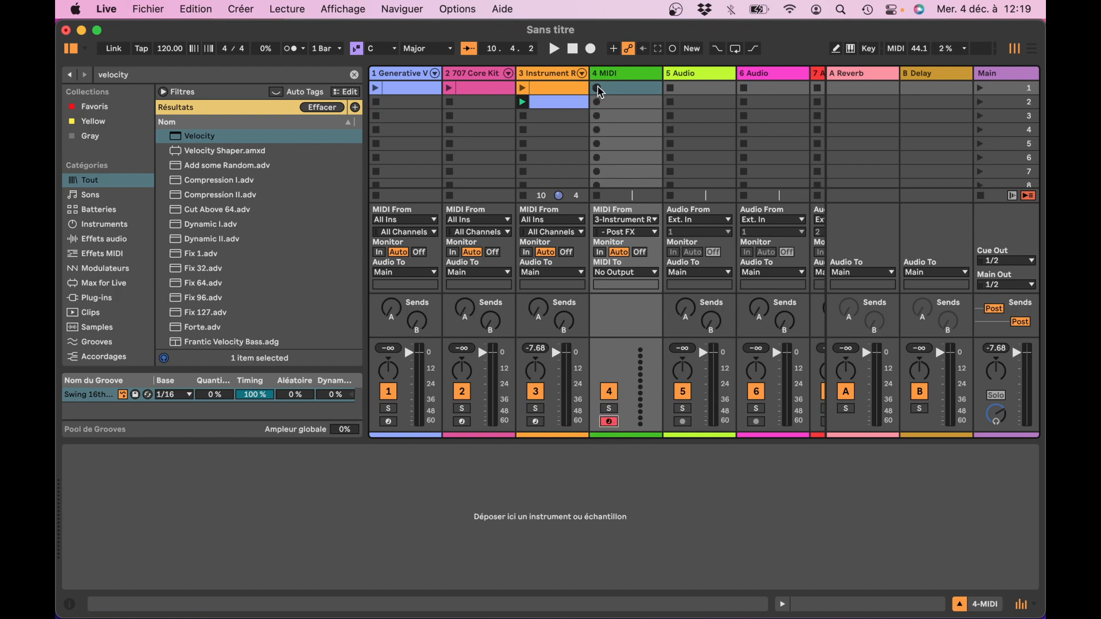
click(597, 87)
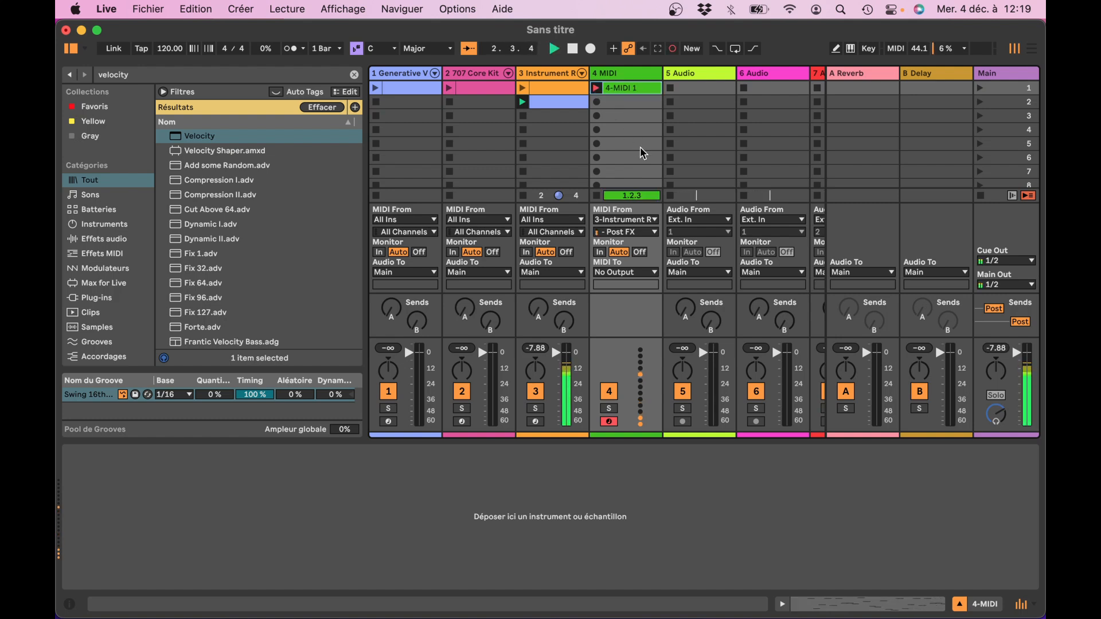
click(572, 48)
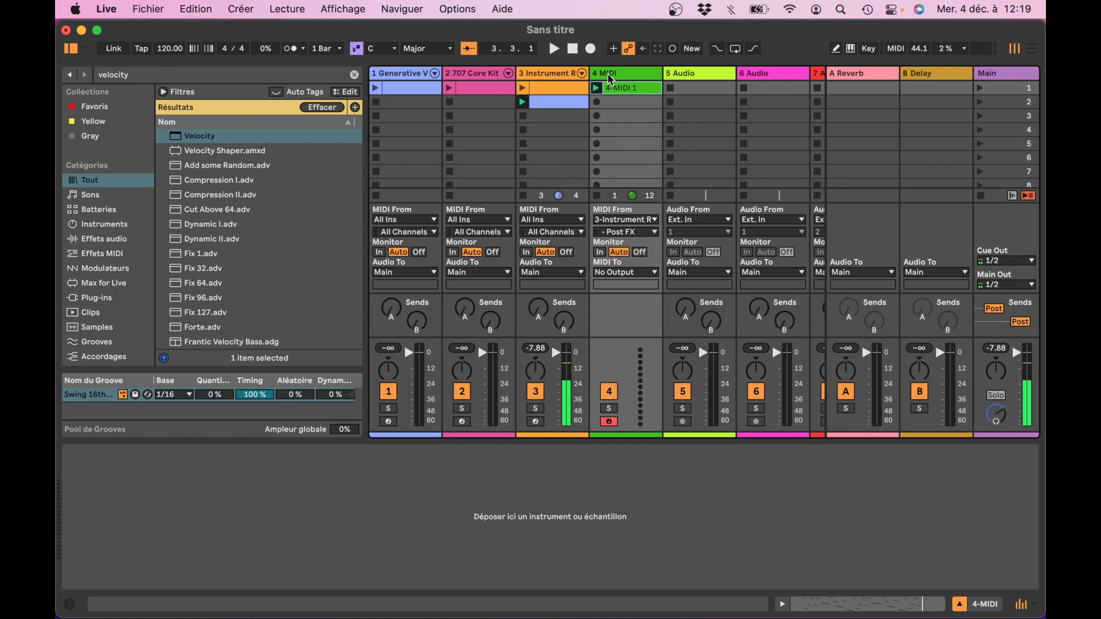
Open the recorded clip, set its loop from 2.1.1 to 3.1.1, and crop the clip to that one-bar loop
double_click(633, 90)
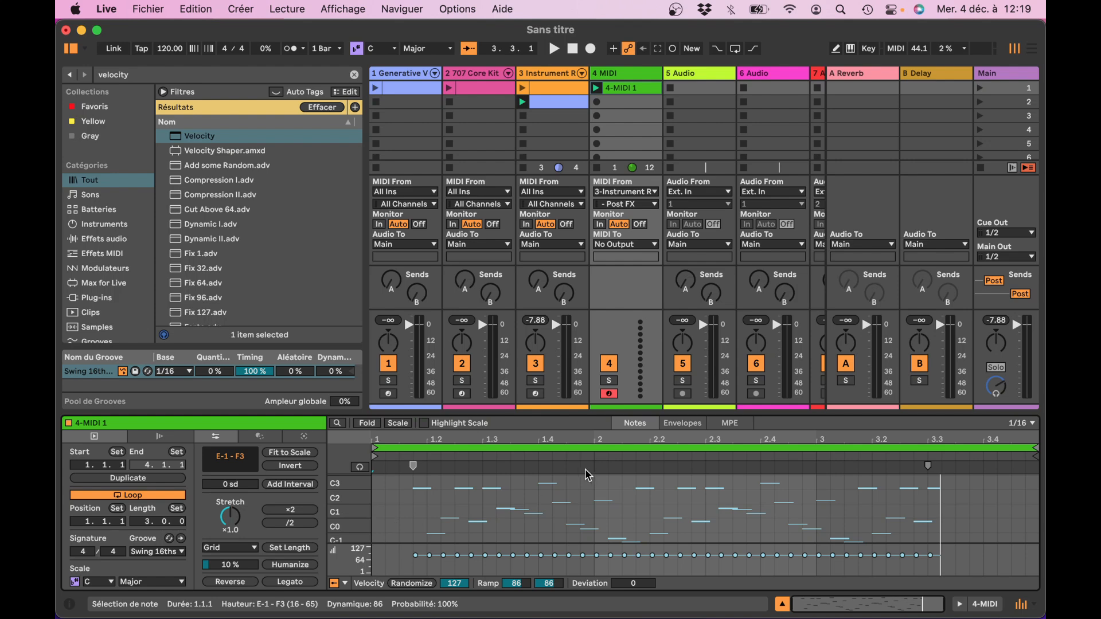
mouse_move(373, 448)
mouse_down()
mouse_move(622, 460)
mouse_move(597, 461)
mouse_up()
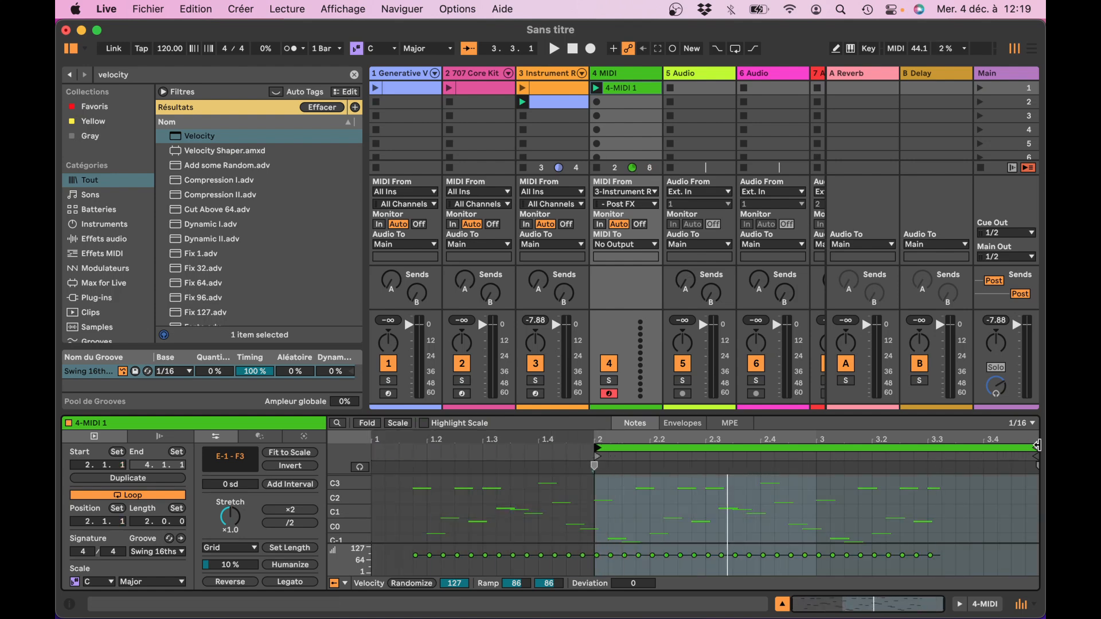
drag(1035, 447, 816, 447)
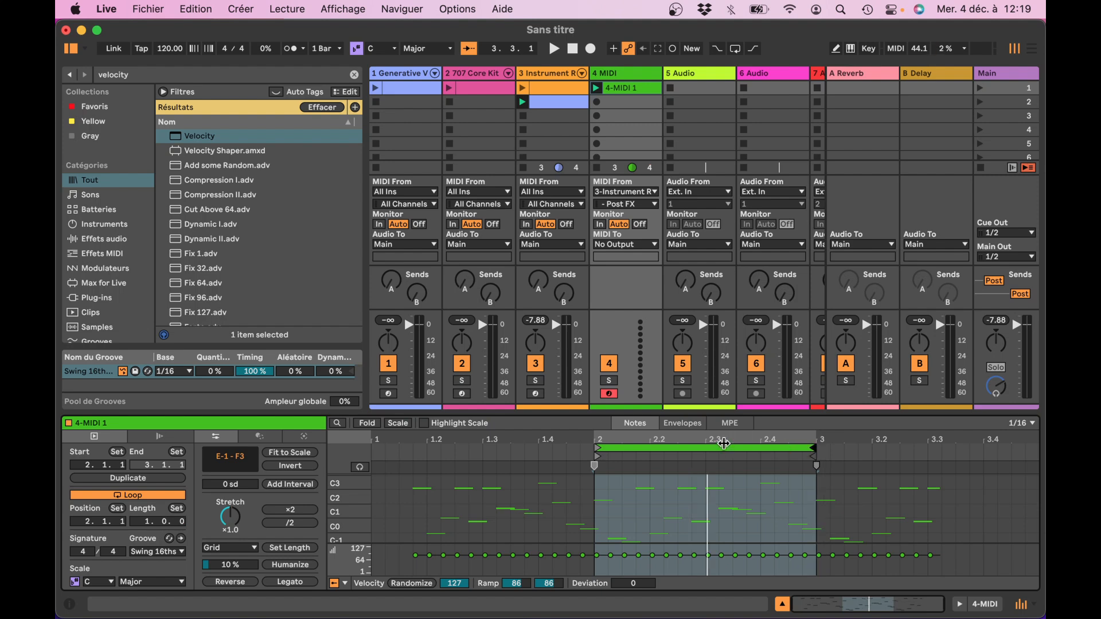
right_click(727, 448)
click(744, 471)
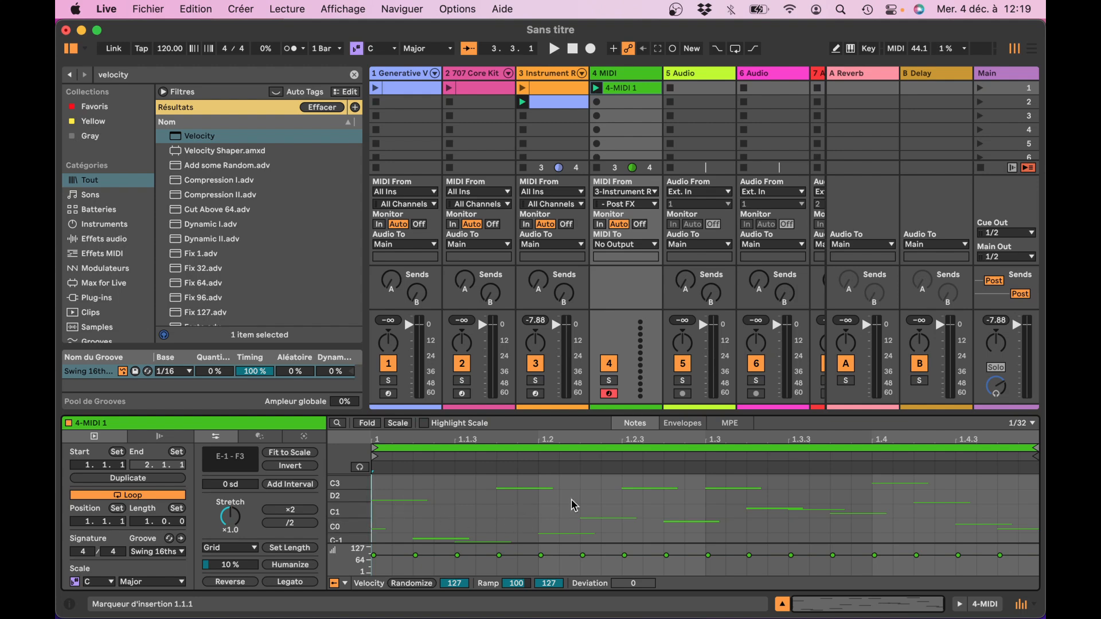
Fold the note editor to the used pitches and delete every note below D#2 from the clip
click(372, 423)
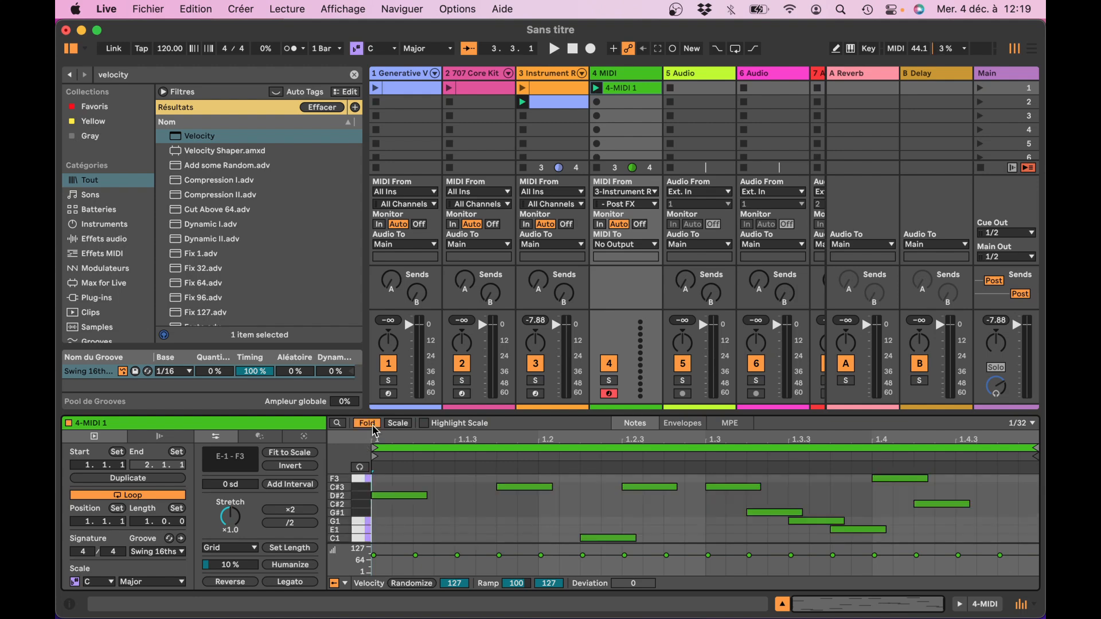
click(441, 514)
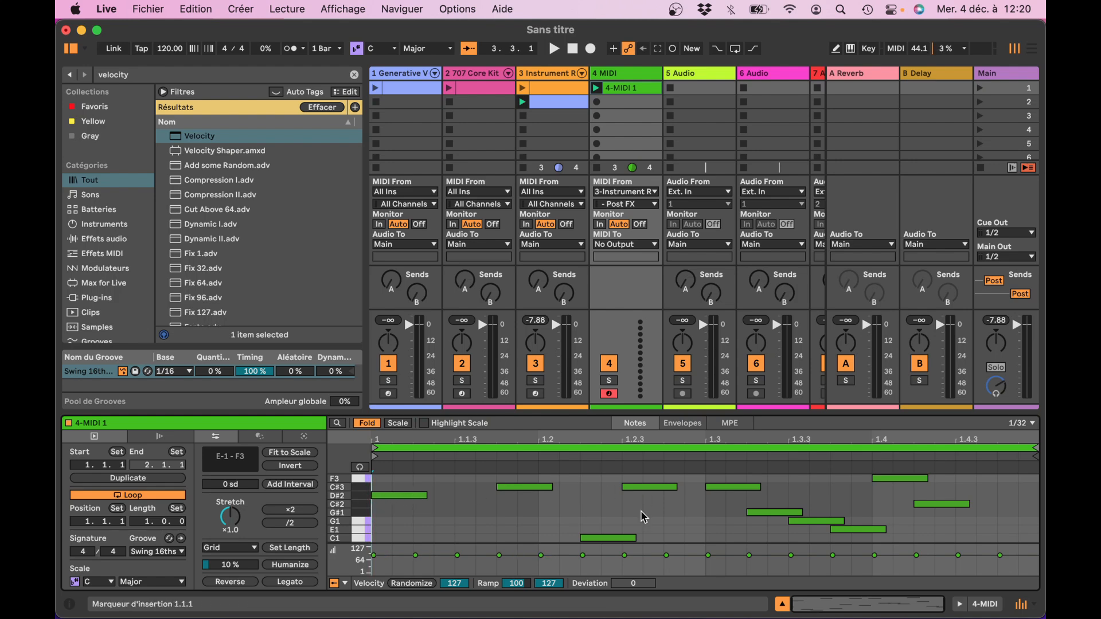
scroll(643, 517, down, 3)
scroll(643, 517, up, 3)
drag(384, 504, 965, 559)
key(Delete)
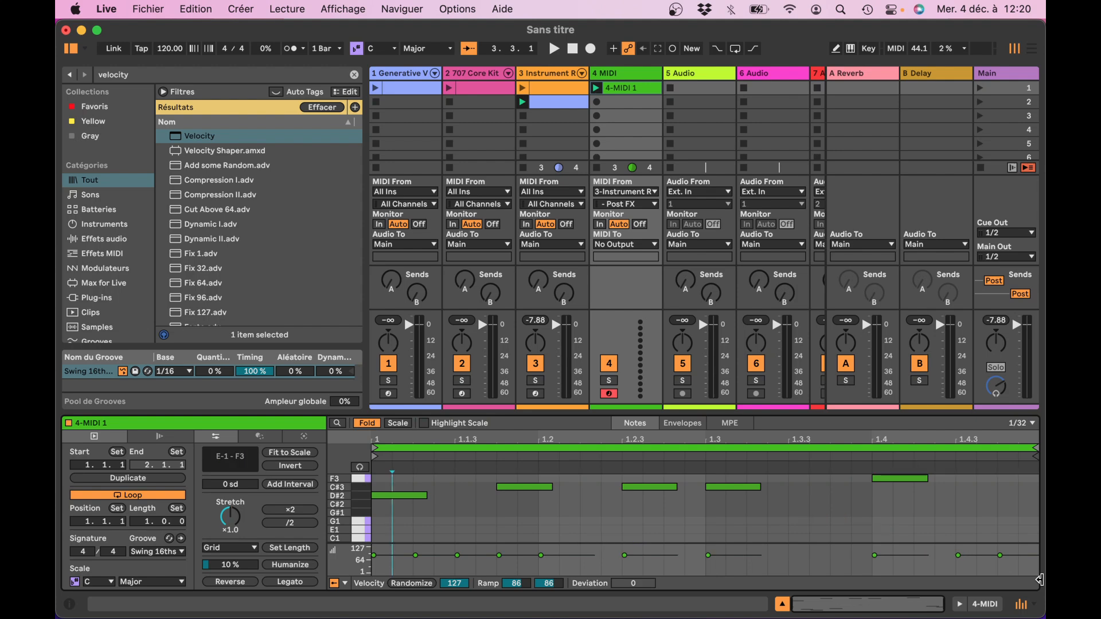
scroll(927, 490, down, 3)
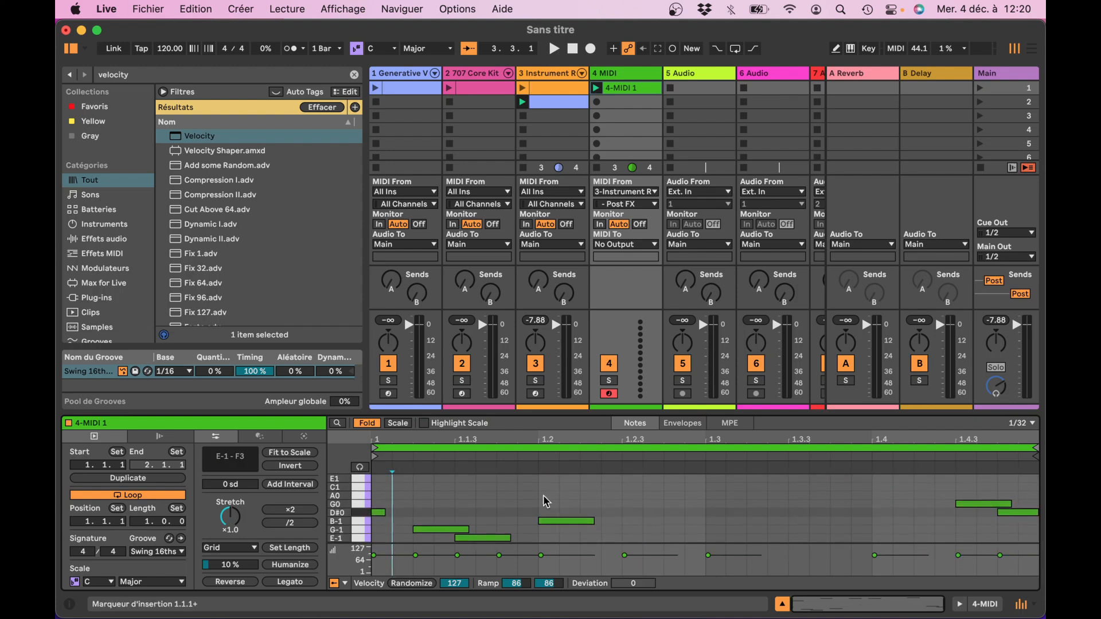
drag(377, 488, 1044, 576)
key(Delete)
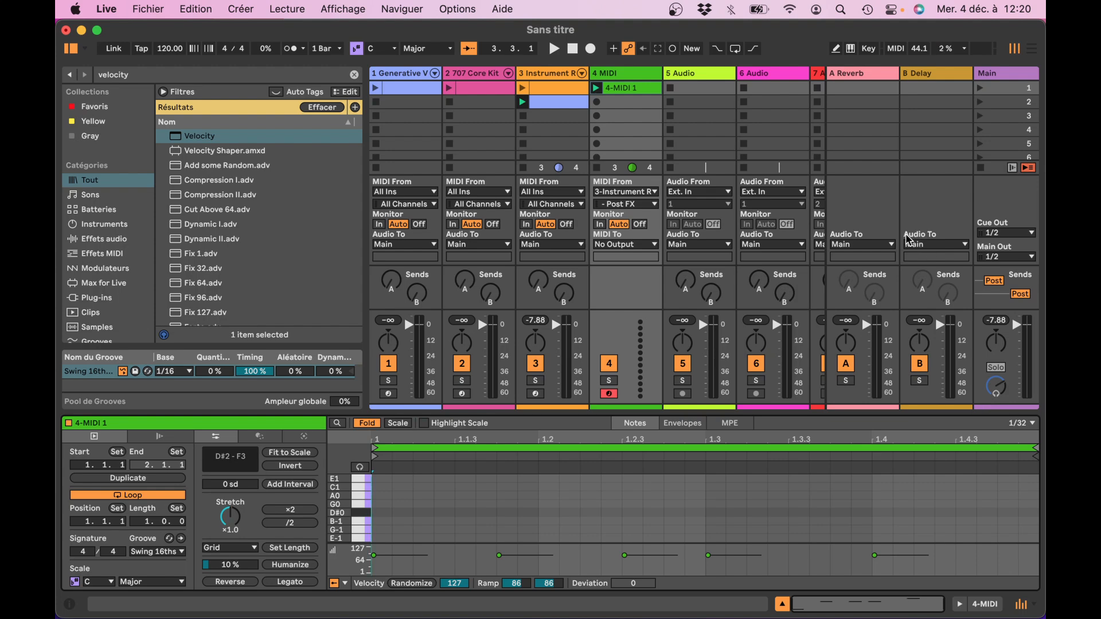
Move the edited clip into the third slot of the Instrument Rack track and show that track's devices
click(643, 94)
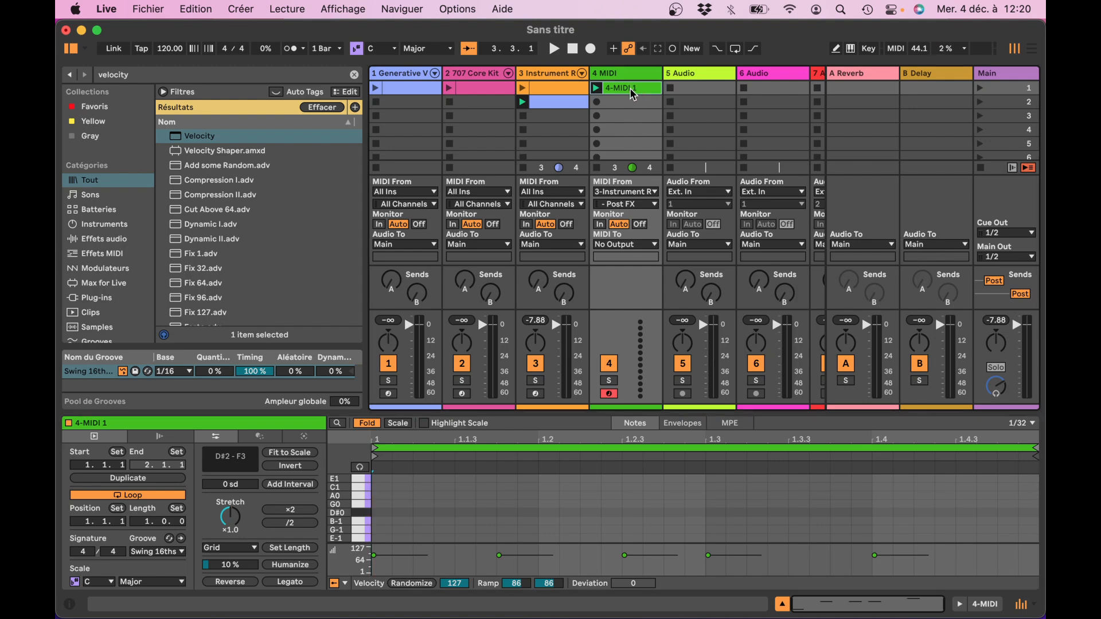
drag(633, 95, 549, 125)
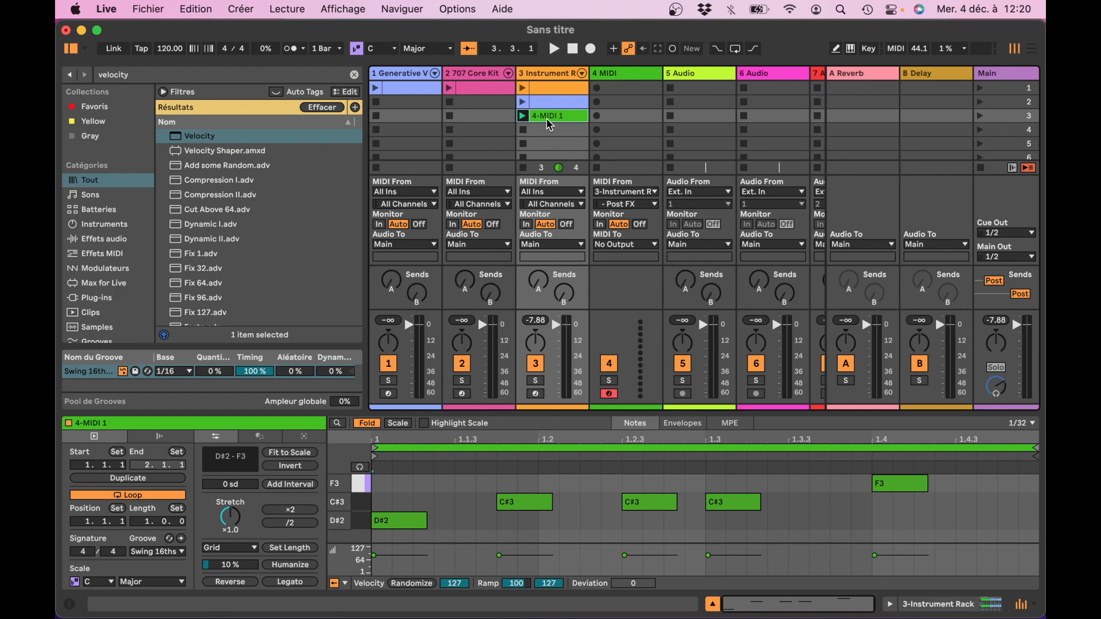
key(shift+Tab)
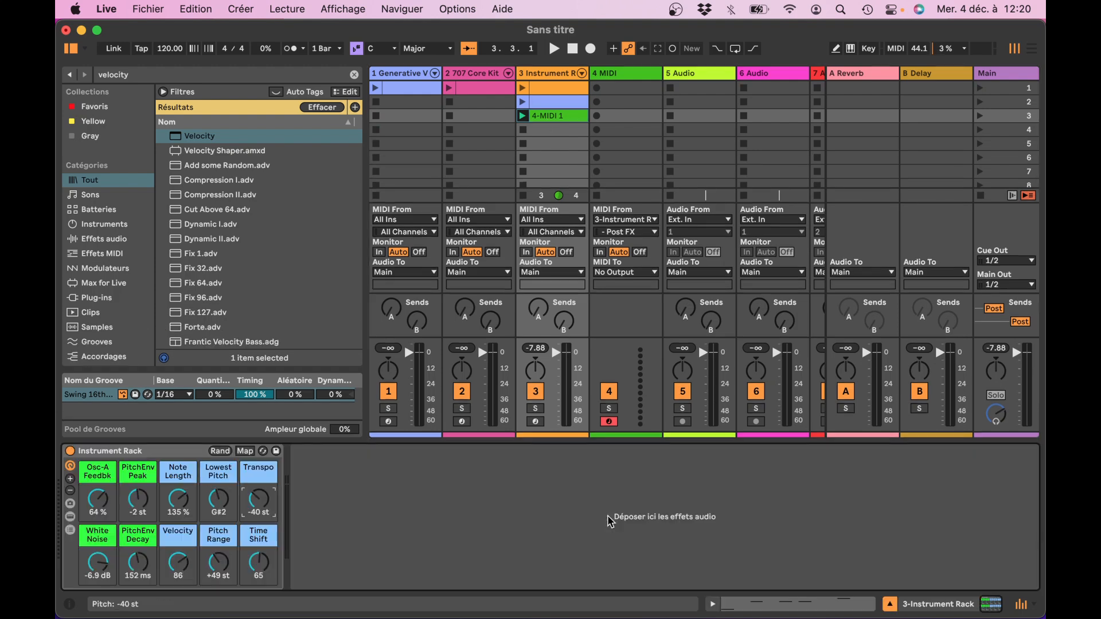
Expand the Instrument Rack's devices, deactivate the MIDI Effect Rack before Operator, and launch the moved clip in the third slot
click(70, 516)
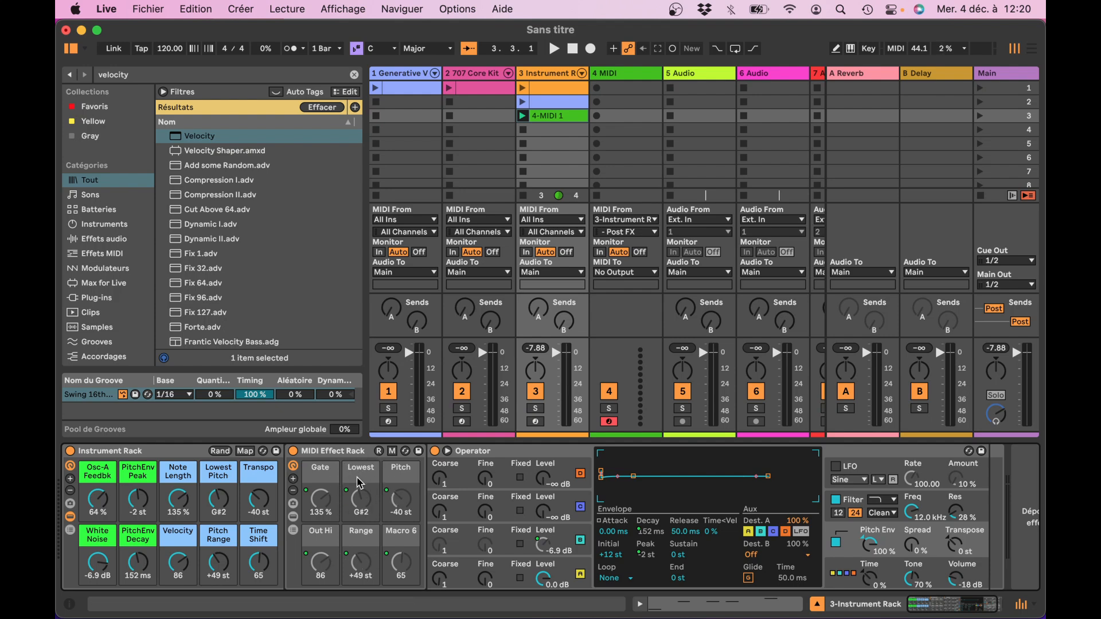
double_click(550, 117)
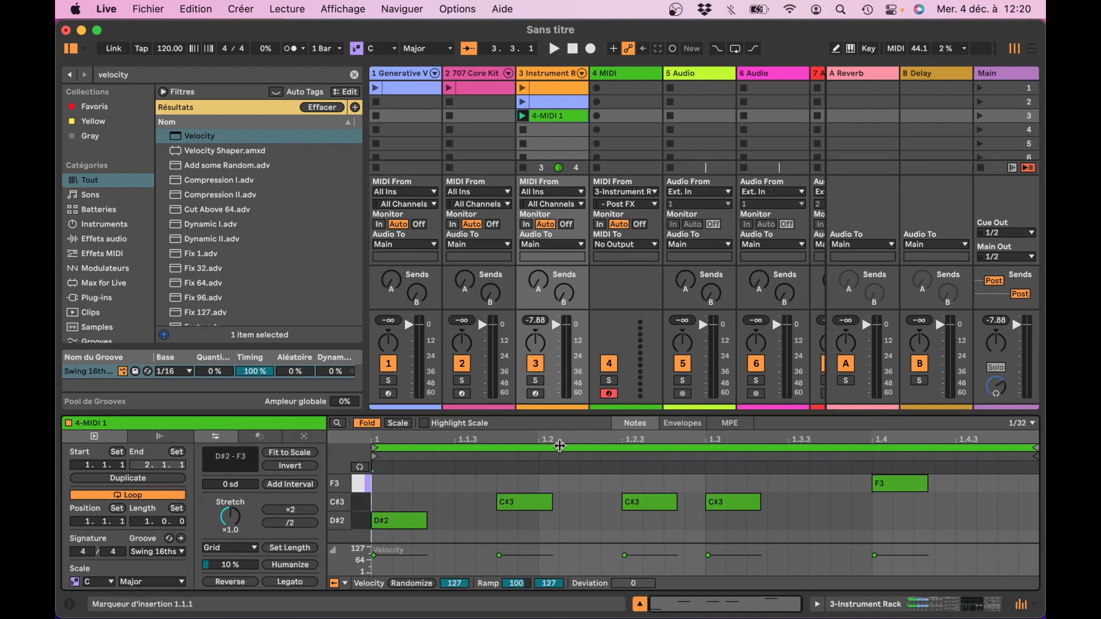
click(571, 241)
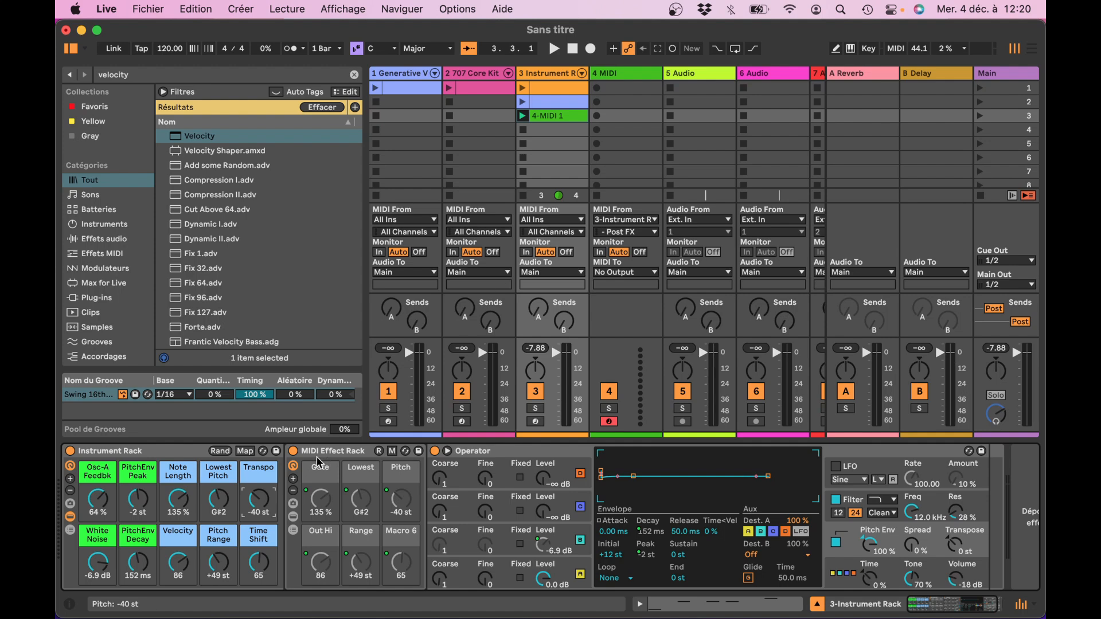
click(293, 514)
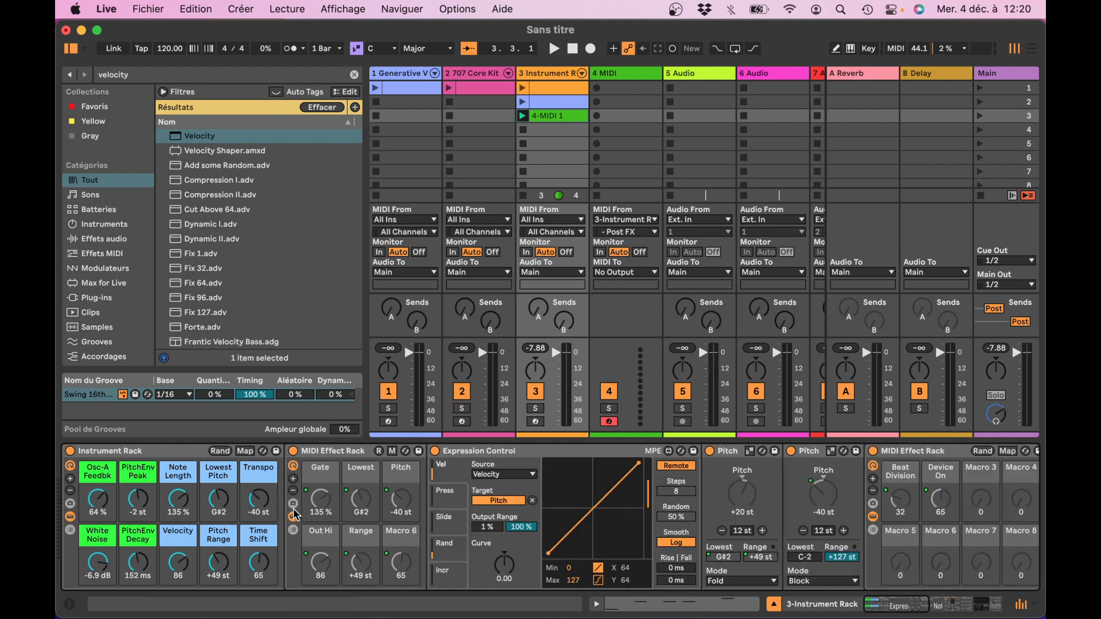
click(294, 516)
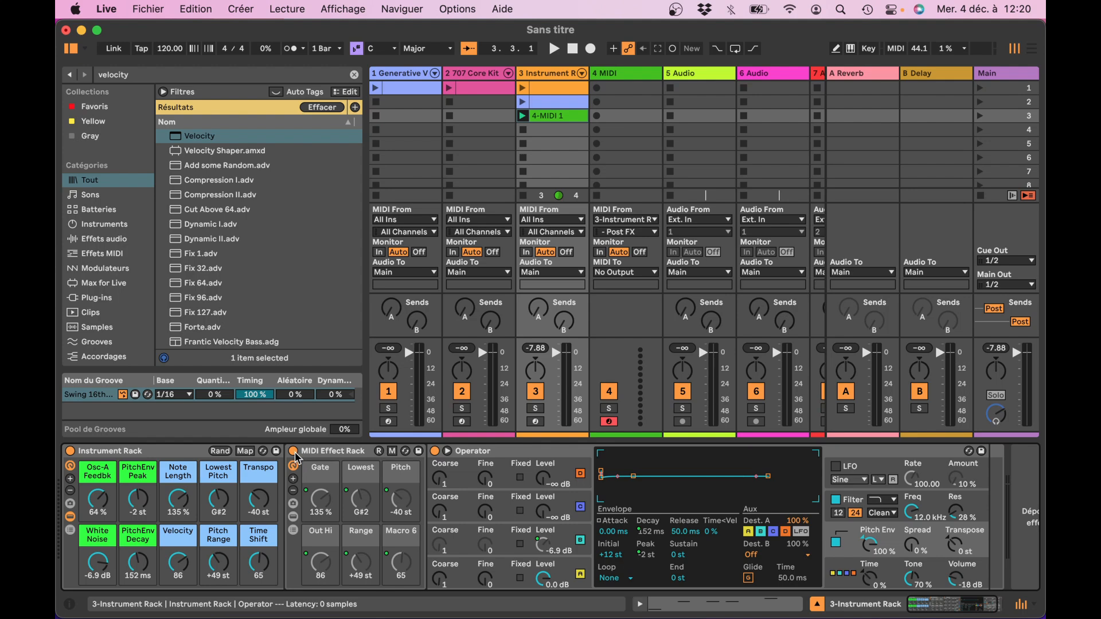
click(294, 453)
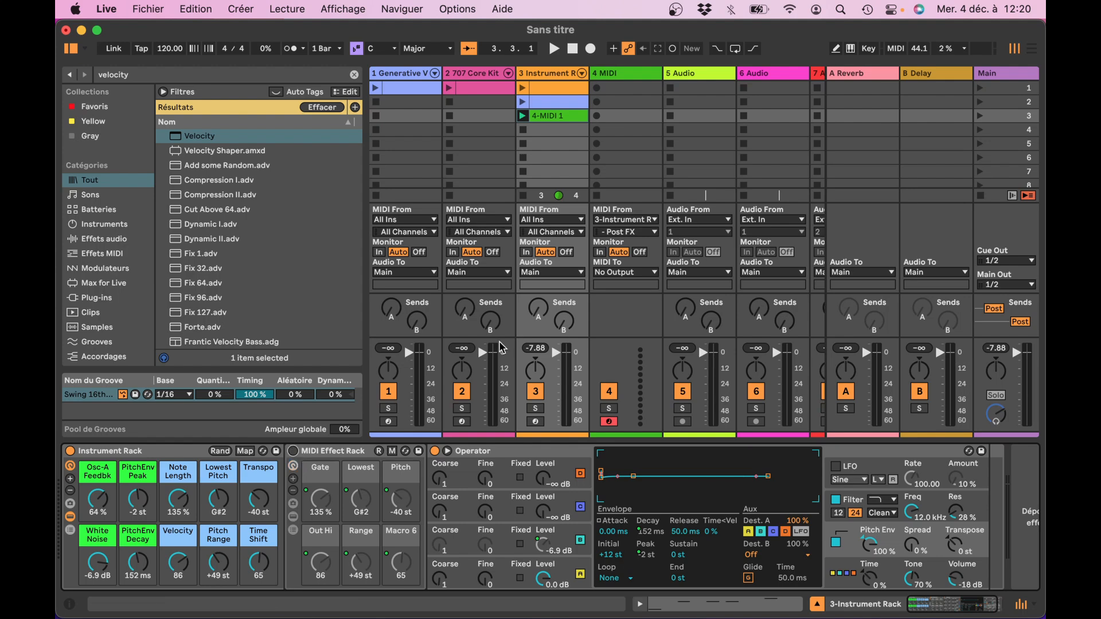
click(523, 116)
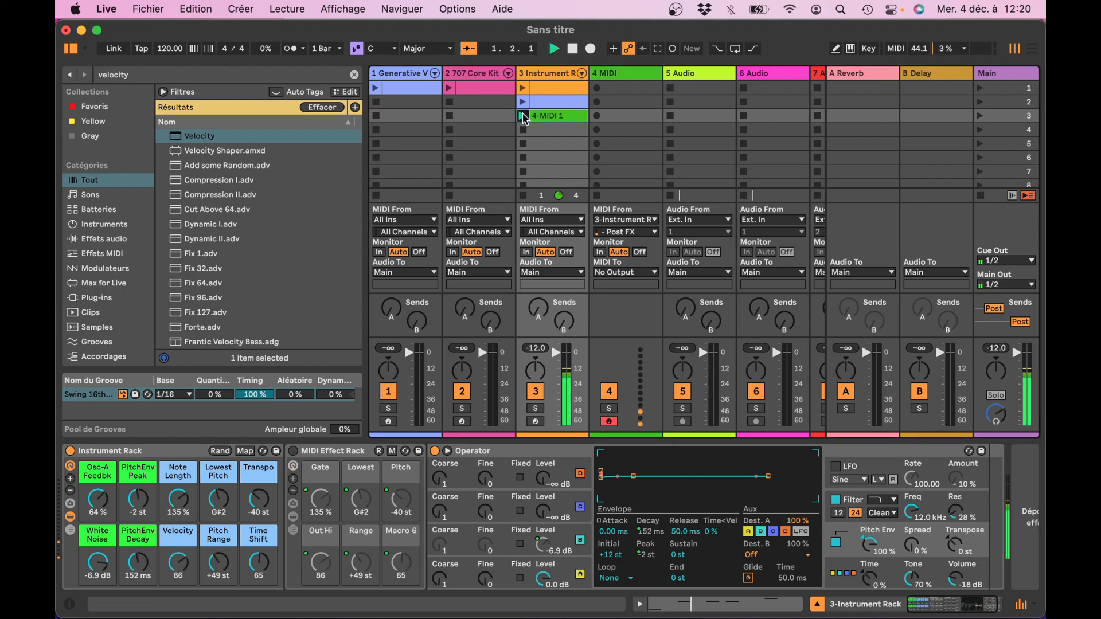